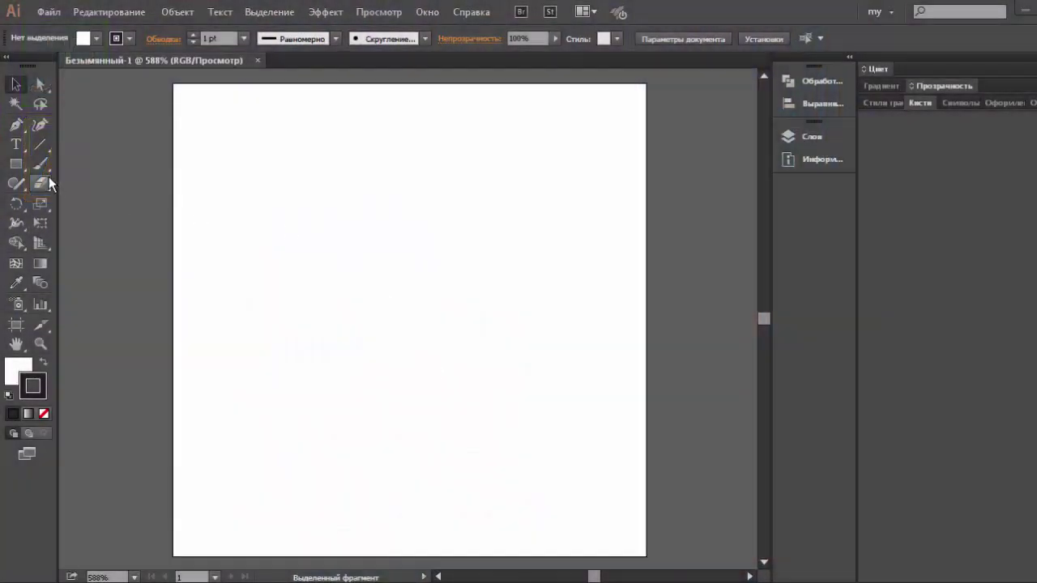
Step: Draw a hexagon with the Polygon tool in the middle of the artboard and select it
left_click_drag(16, 163, 59, 220)
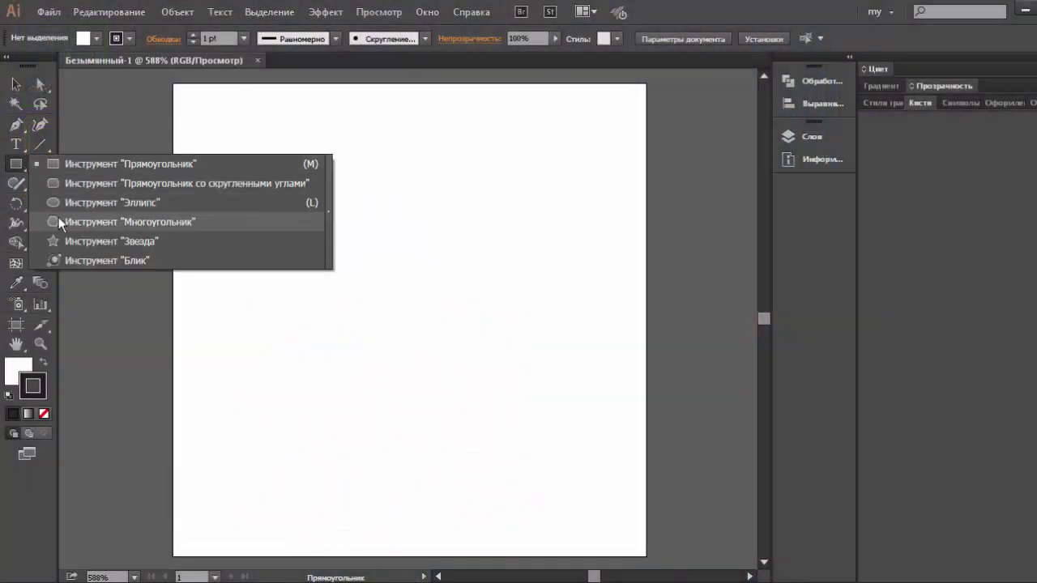
left_click_drag(410, 293, 419, 335)
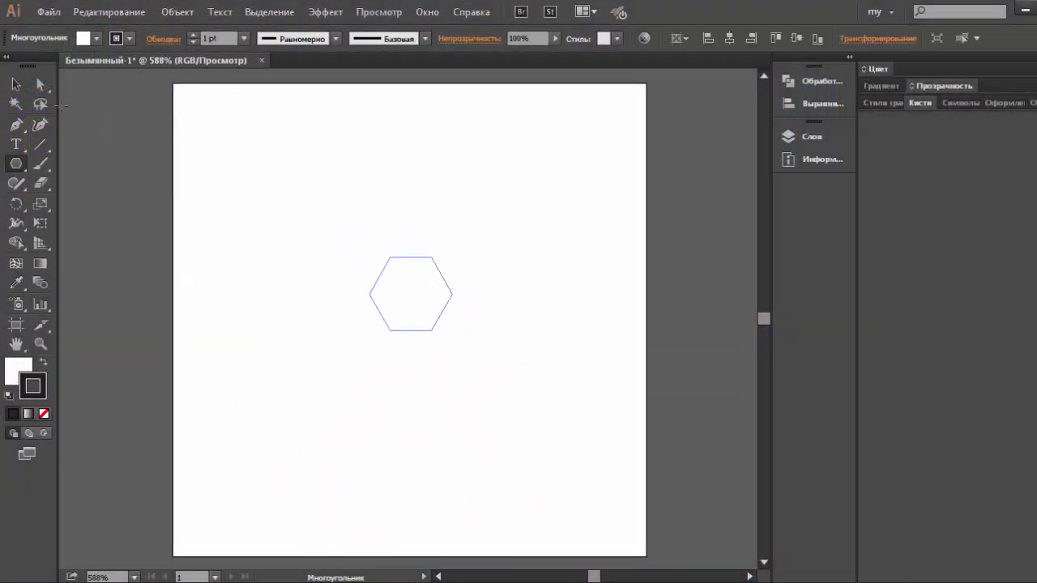
left_click(16, 86)
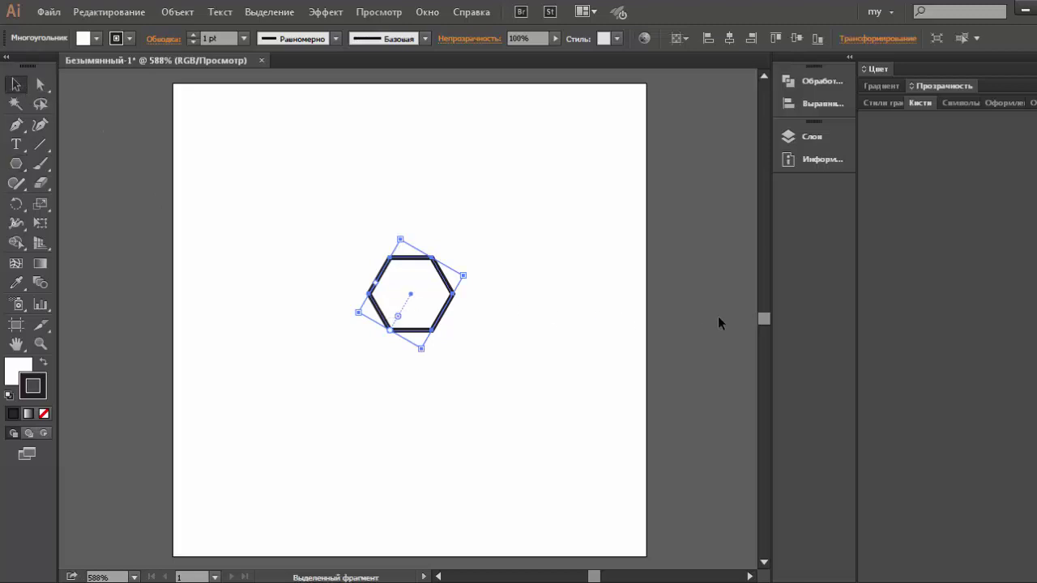
Step: Remove the hexagon's fill and give it a blue (R48 G0 B195) stroke
left_click(877, 69)
key("x")
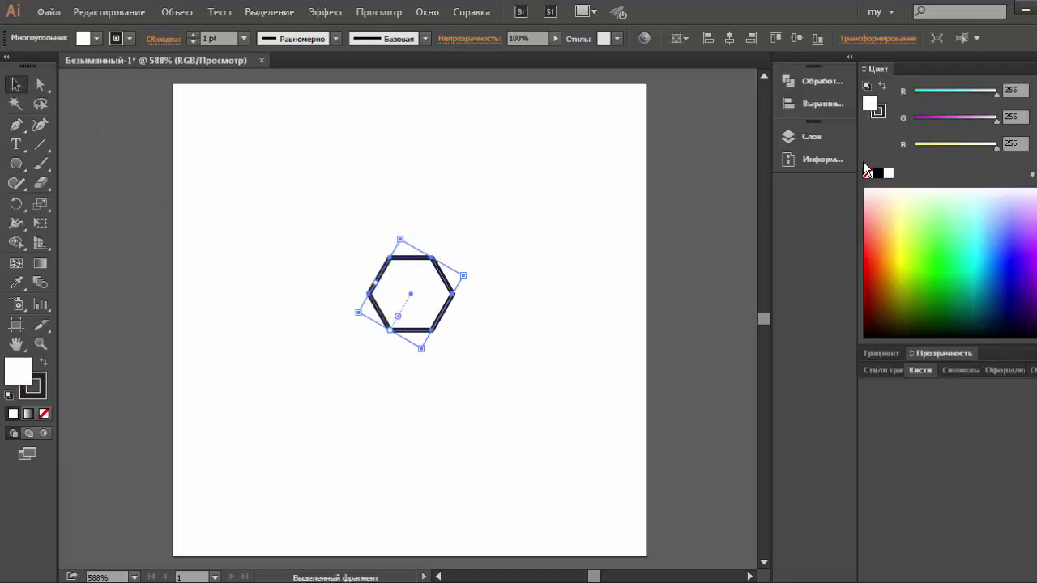
left_click(867, 172)
key("x")
left_click_drag(949, 218, 1018, 265)
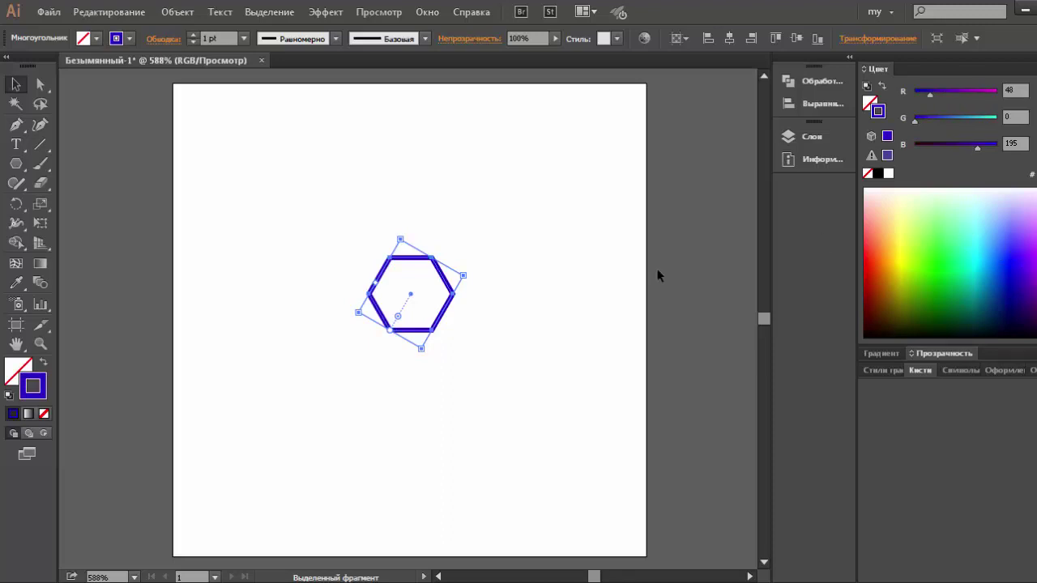
Step: Set the hexagon's stroke weight to 0.25 pt and reselect it
left_click(243, 38)
left_click(259, 53)
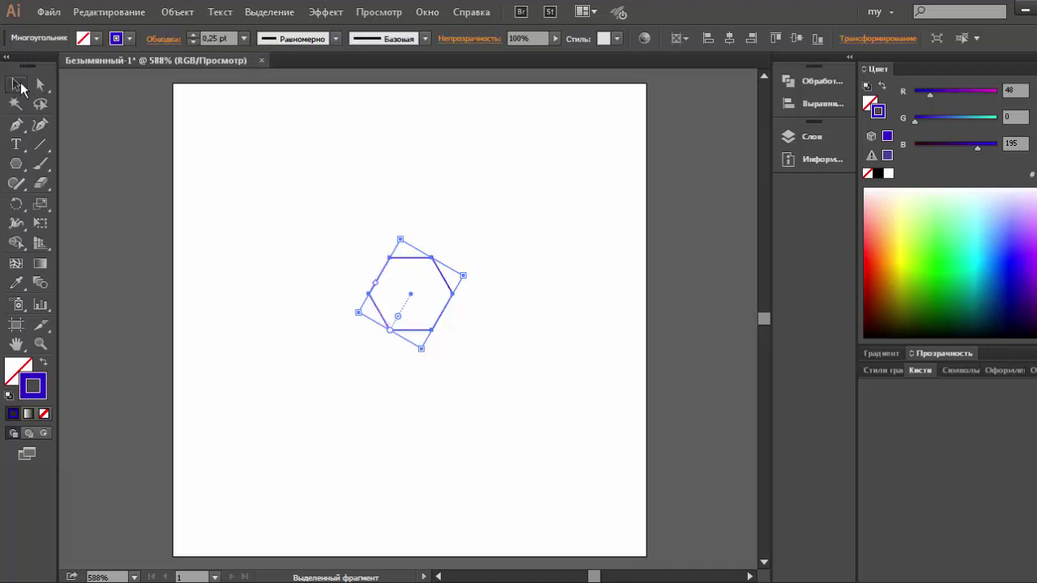
left_click(285, 186)
left_click_drag(362, 213, 432, 305)
left_click(334, 14)
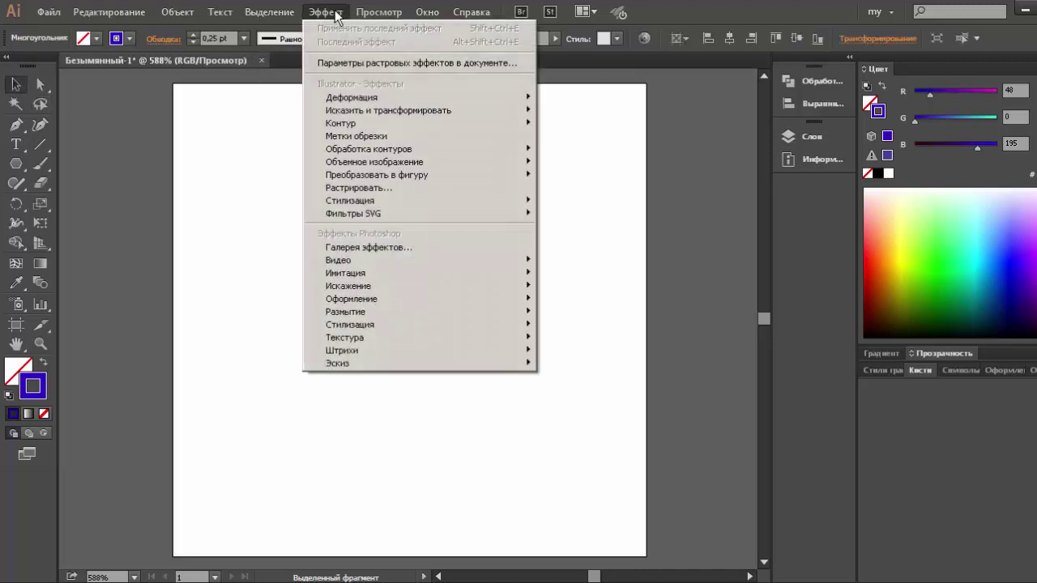
mouse_move(374, 162)
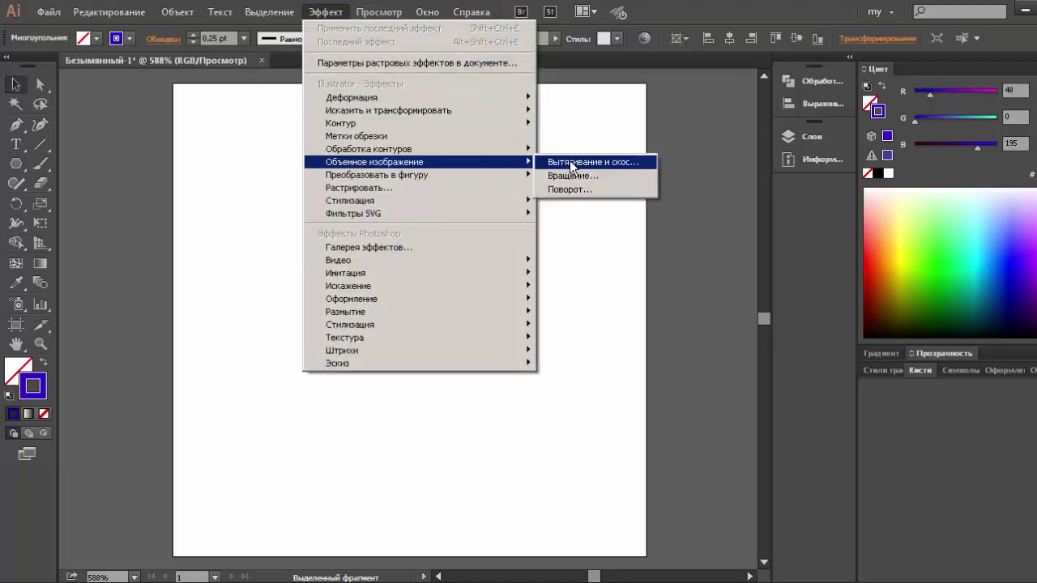
Step: Preview Extrude & Bevel on the hexagon, trying the Front, Right and Top preset views
left_click(572, 164)
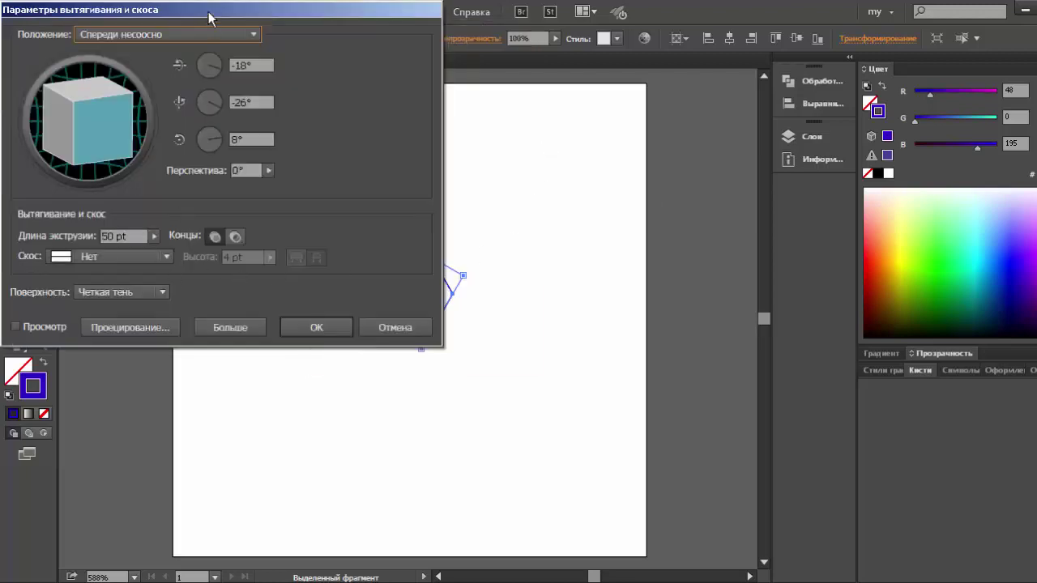
left_click_drag(209, 18, 764, 129)
left_click(606, 438)
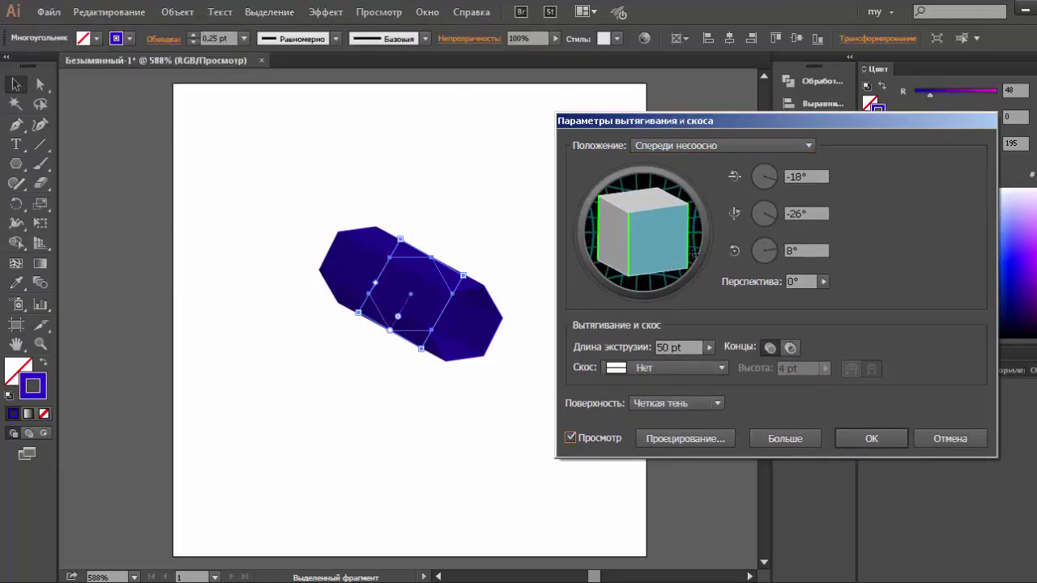
left_click(695, 149)
left_click(685, 182)
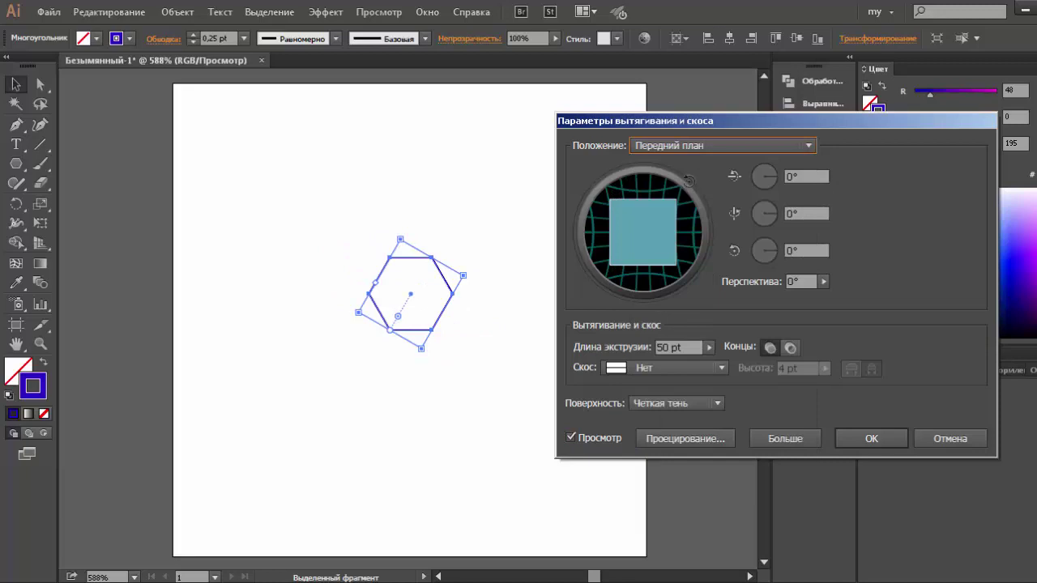
left_click(692, 146)
left_click(662, 237)
left_click(696, 148)
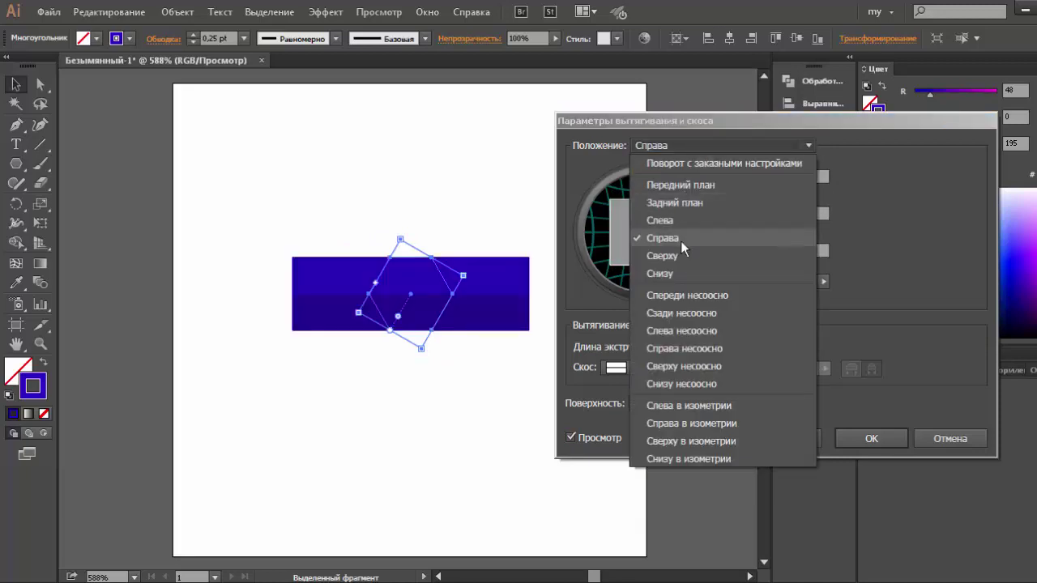
left_click(677, 255)
Step: Set extrude depth to 53 pt, rotate the prism upright and apply the effect
left_click(692, 346)
key("Up")
key("Up")
key("Up")
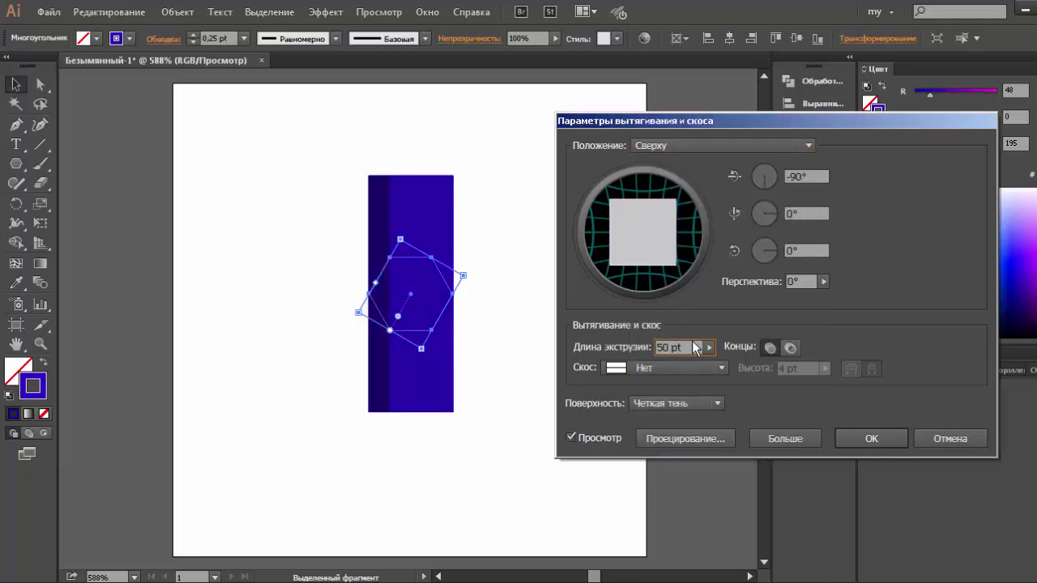
left_click(642, 205)
left_click_drag(642, 205, 620, 247)
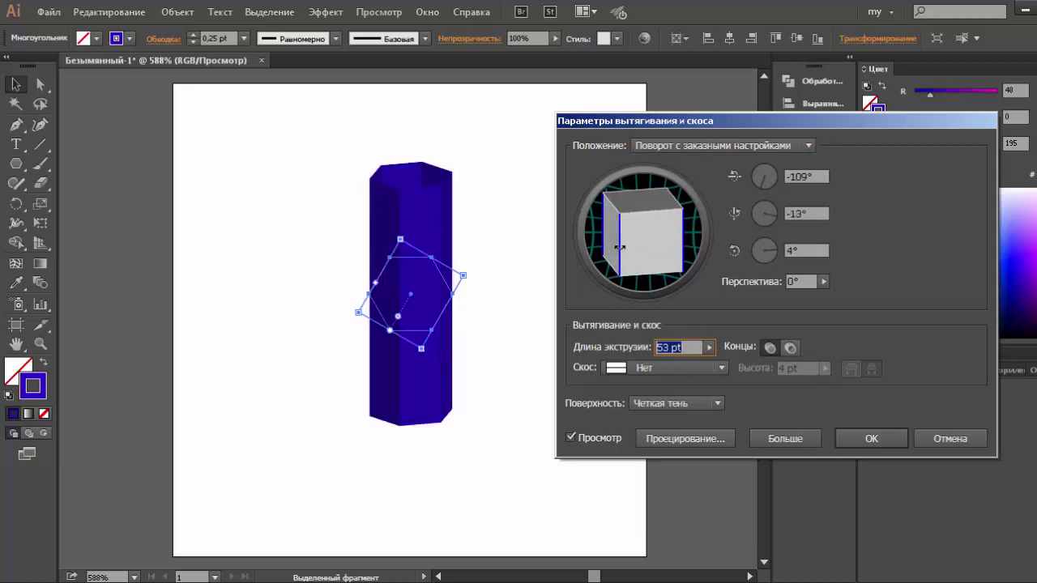
left_click(867, 437)
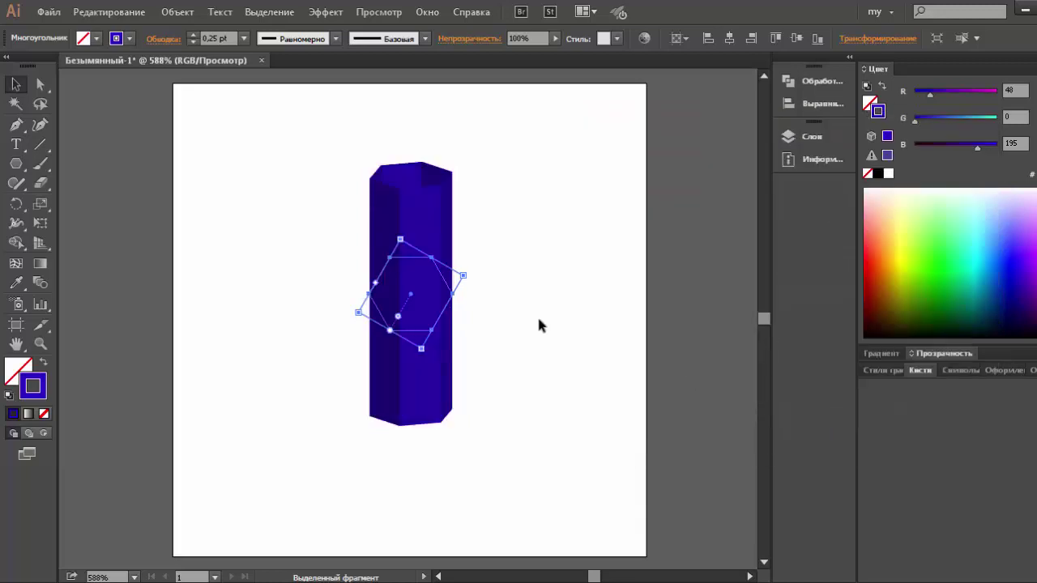
Step: Expand the 3D prism's appearance, ungroup it and select the front face
left_click(177, 12)
left_click(212, 167)
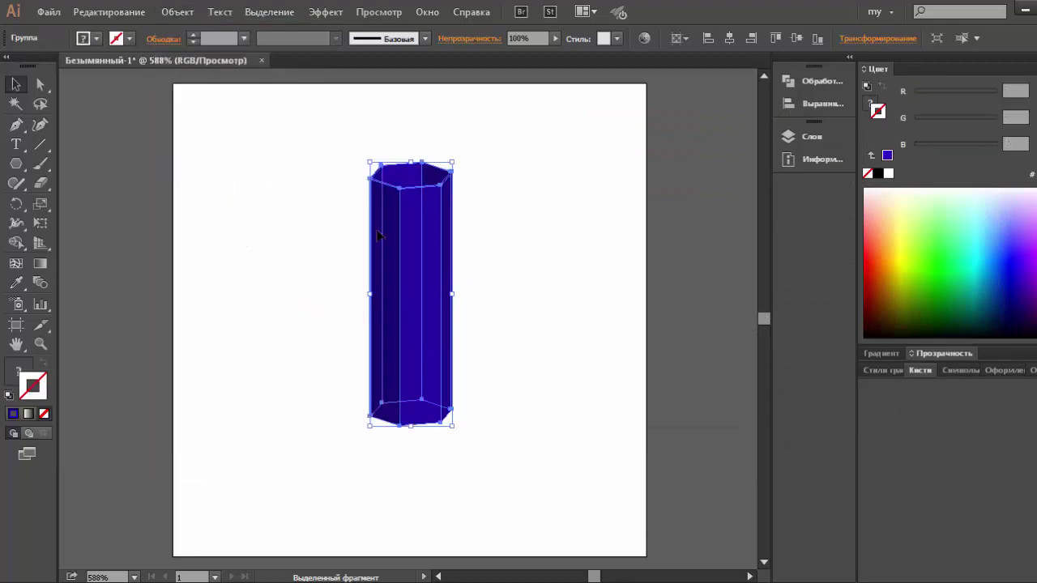
right_click(377, 235)
left_click(419, 309)
left_click(429, 262)
Step: Fill the front face with a linear gradient angled at -120°
left_click(840, 81)
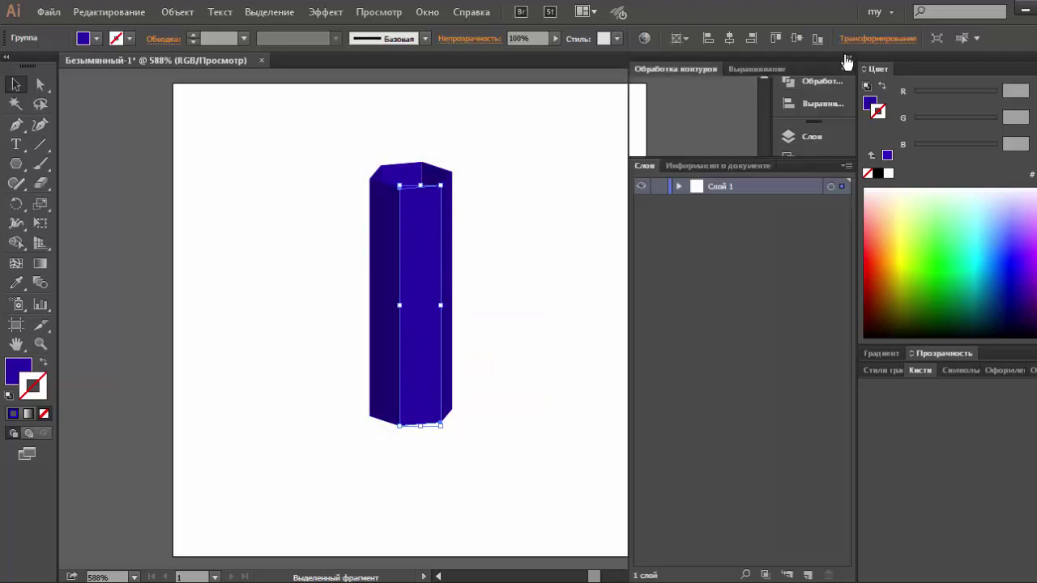
left_click(869, 105)
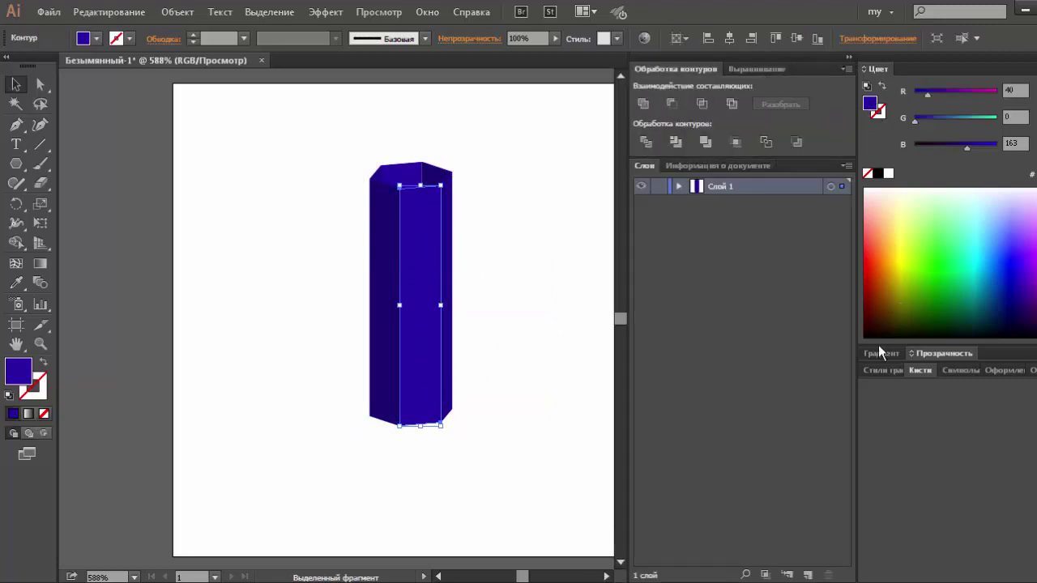
left_click(883, 353)
left_click(881, 382)
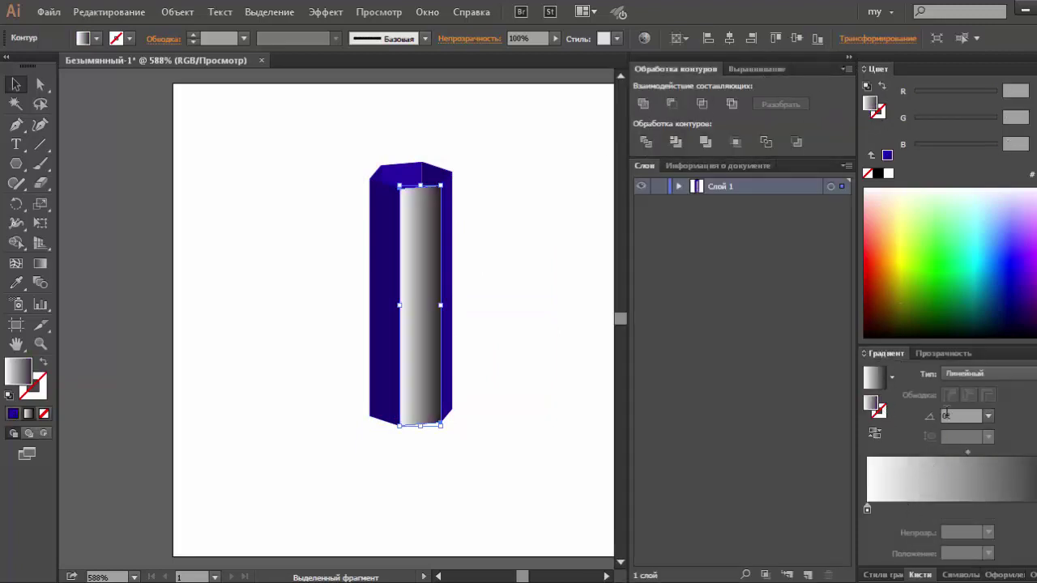
type("-120")
key("Return")
Step: Add dark blue gradient stops and reverse it so white sits at the bottom
left_click(1035, 510)
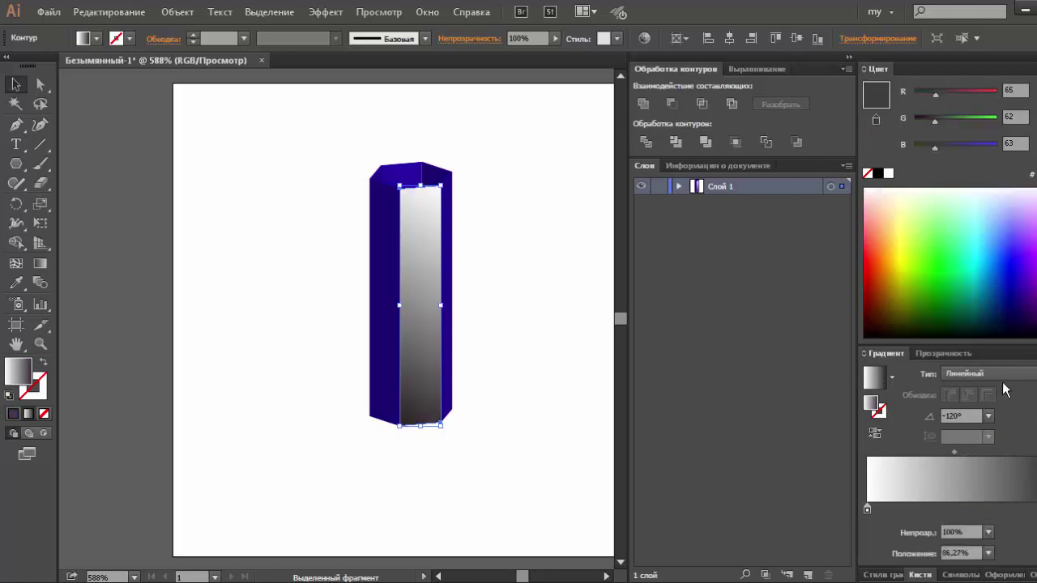
left_click_drag(1003, 285, 1002, 296)
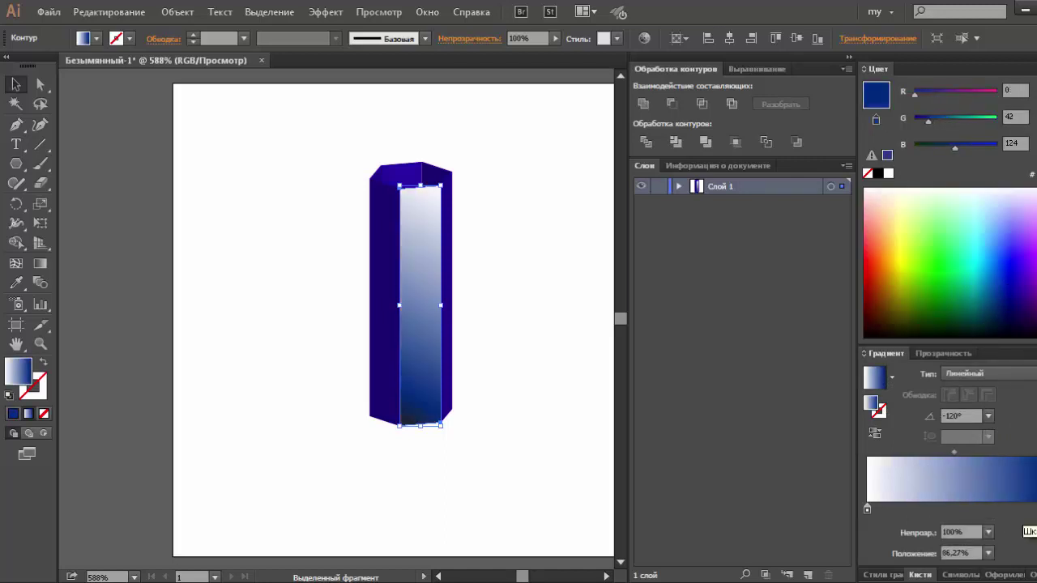
left_click_drag(969, 510, 985, 510)
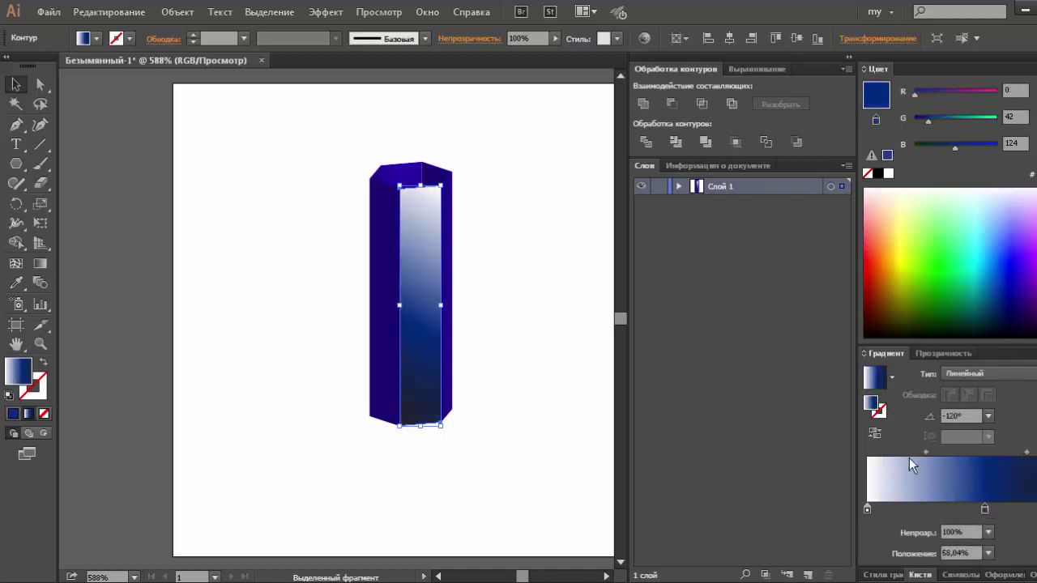
left_click(875, 432)
left_click_drag(985, 510, 981, 510)
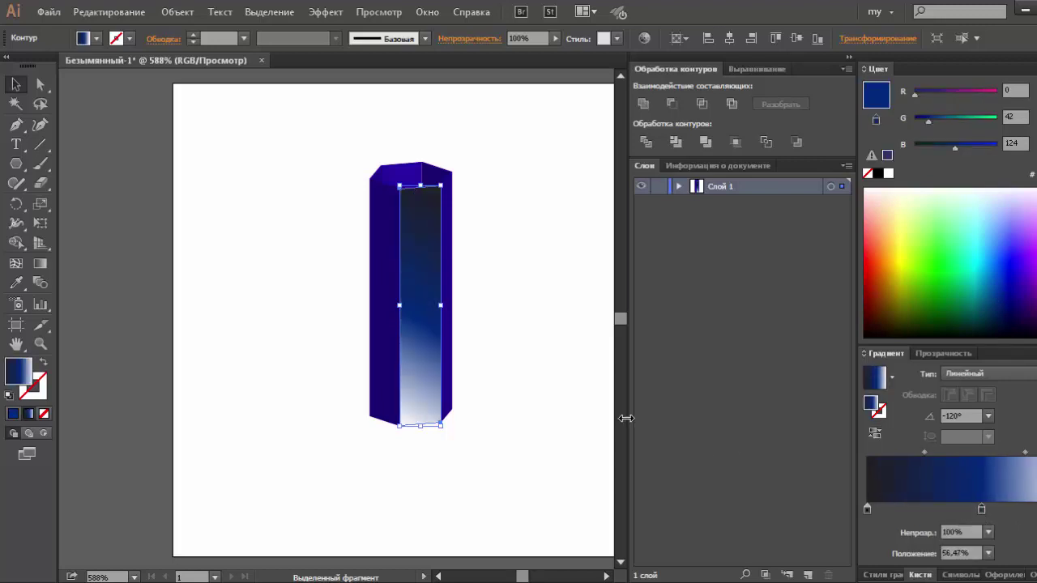
Step: Show the Document Info panel listing object statistics
left_click(549, 400)
key("ctrl+minus")
left_click(417, 312)
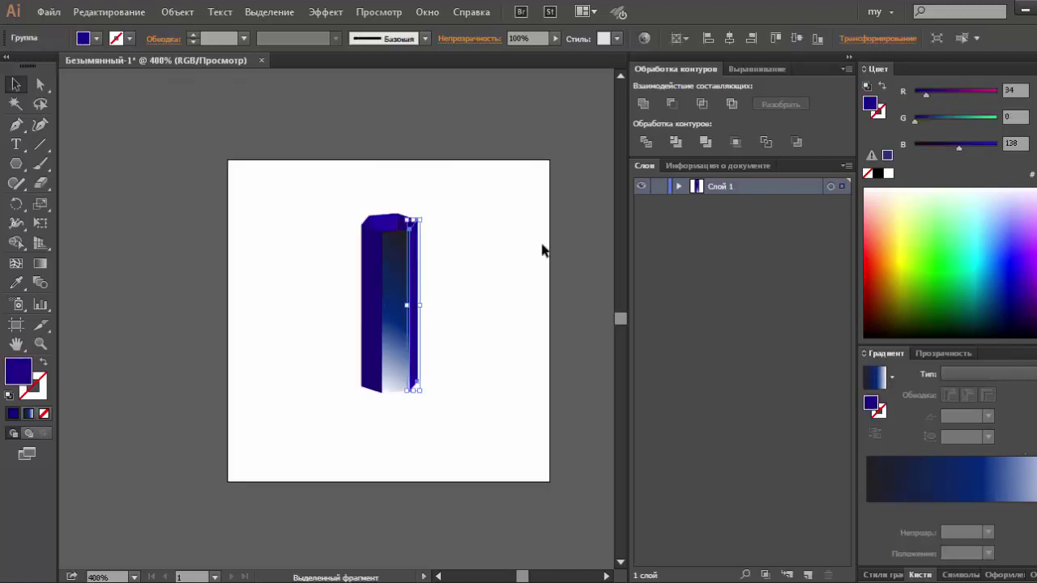
left_click(714, 166)
left_click(847, 166)
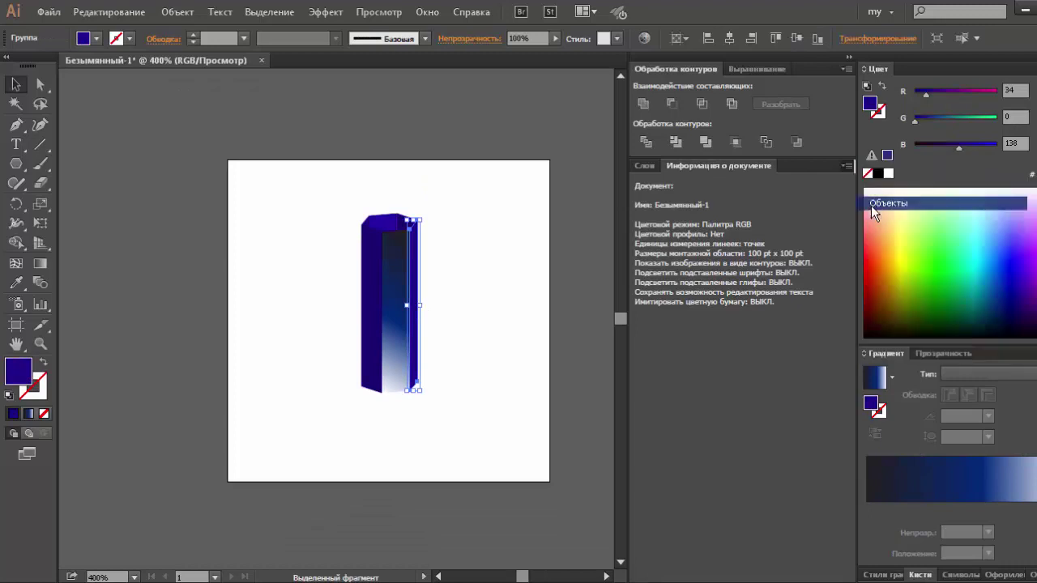
left_click(891, 202)
Step: Turn the prism's top cap into a compound path, then deselect
left_click_drag(365, 186, 424, 246)
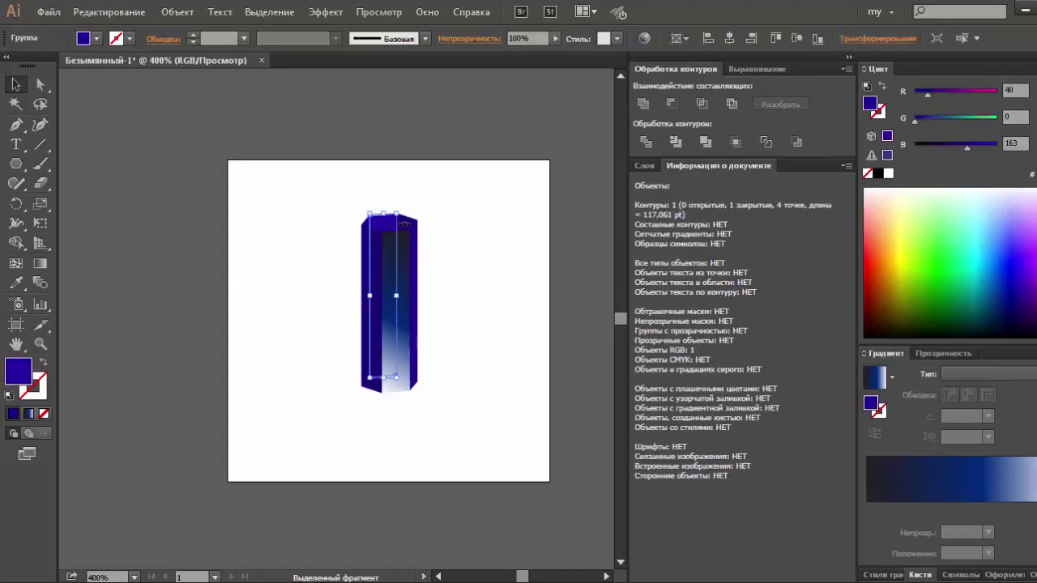
left_click(410, 223)
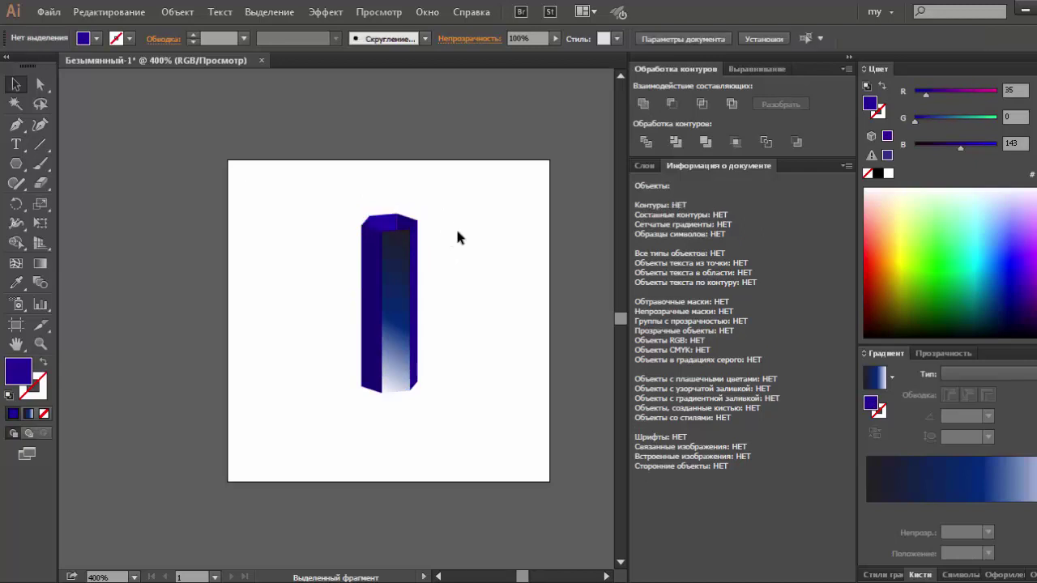
left_click(642, 103)
left_click(107, 196)
Step: Create a 100×100 pt square aligned to the artboard's top-left, sent to back and locked
left_click_drag(22, 170, 67, 164)
left_click(234, 189)
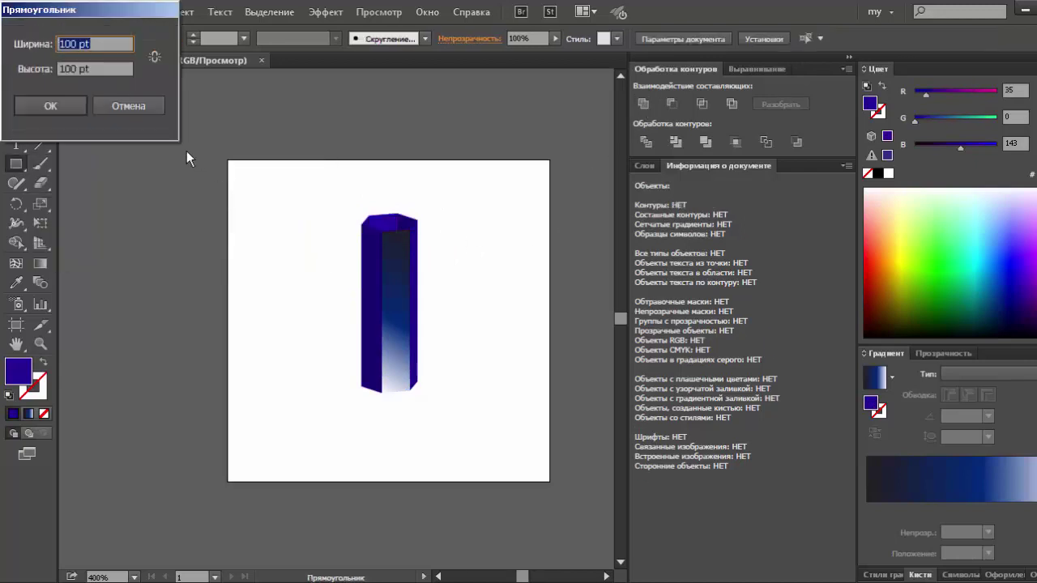
key("Return")
left_click(729, 39)
left_click(775, 38)
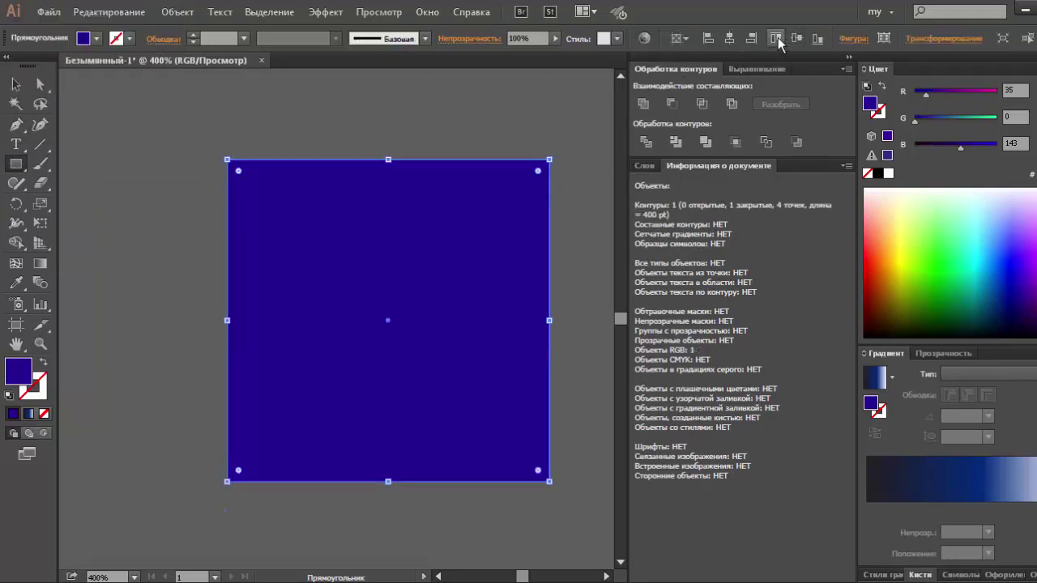
key("ctrl+shift+bracketleft")
key("ctrl+2")
Step: Set the prism's faces to Screen (Осветление) blending and reselect them
left_click(16, 84)
left_click_drag(227, 190, 489, 342)
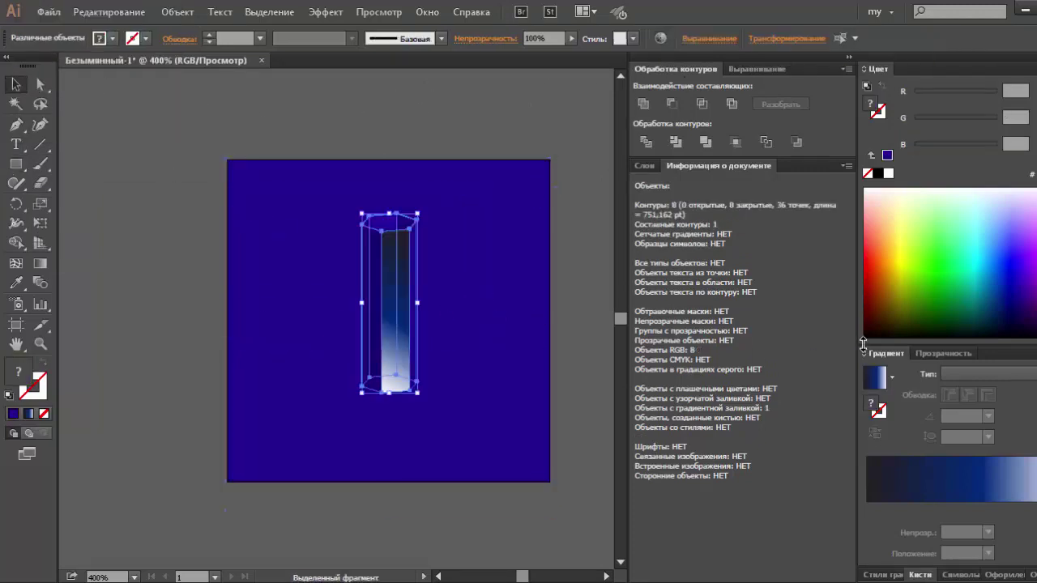
left_click(941, 353)
left_click(926, 372)
left_click(913, 166)
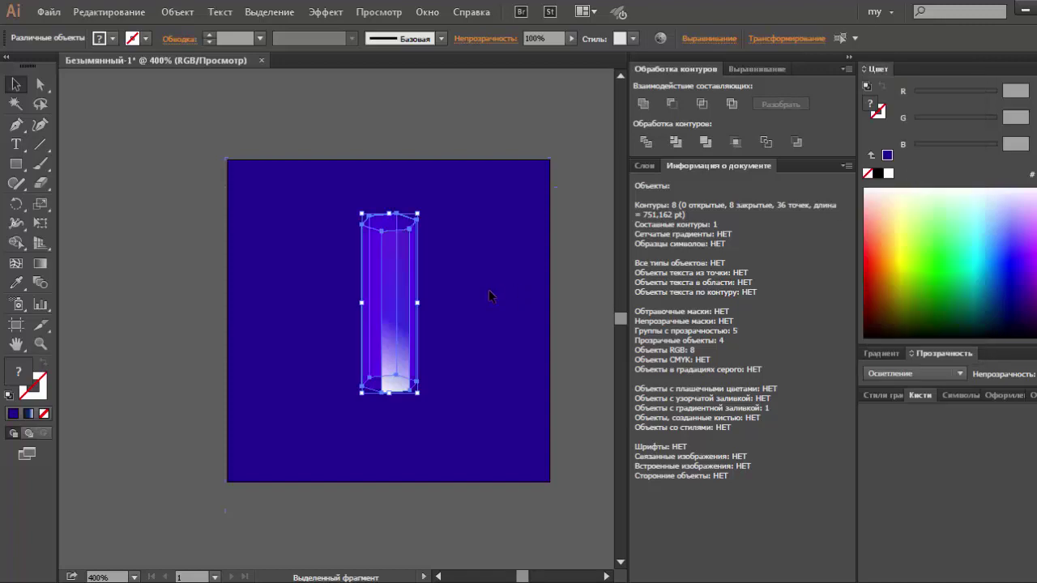
left_click(489, 297)
left_click(377, 366)
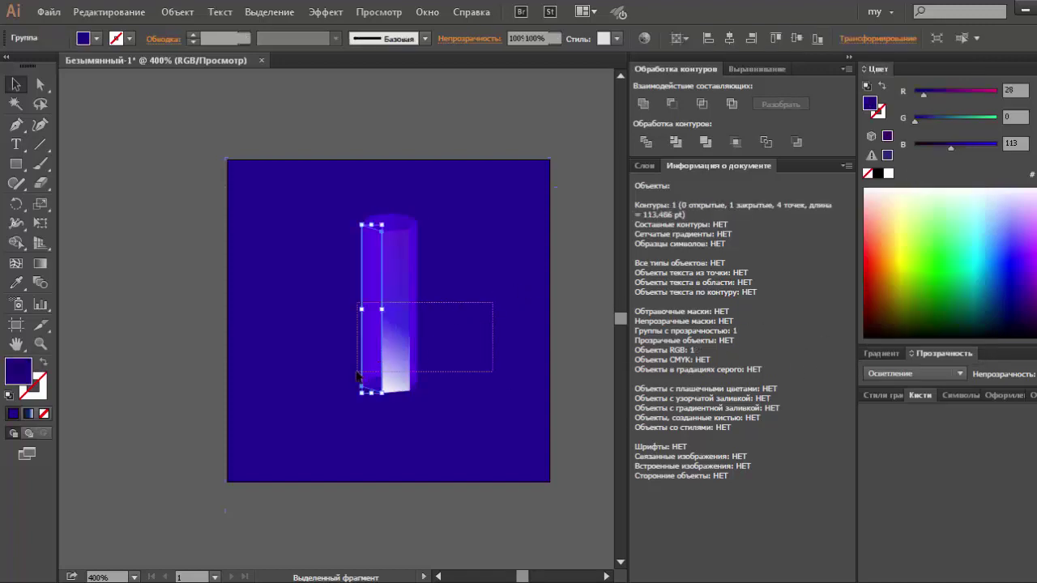
left_click_drag(493, 303, 364, 371)
Step: Eyedrop the gradient onto the crystal faces and try -120°, -90° and -60° angles
key("i")
left_click(396, 358)
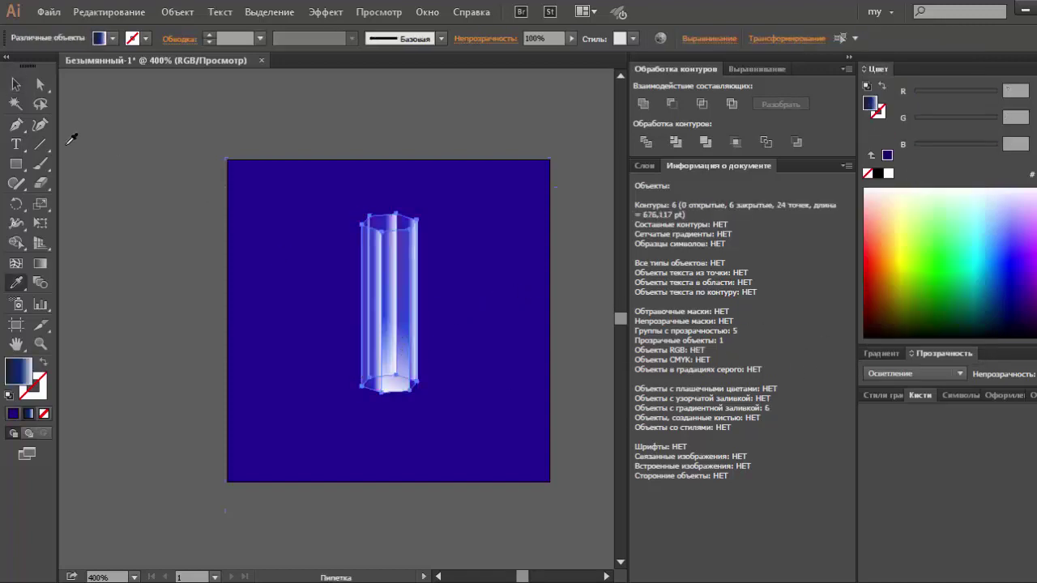
left_click(14, 84)
left_click(884, 353)
left_click(988, 415)
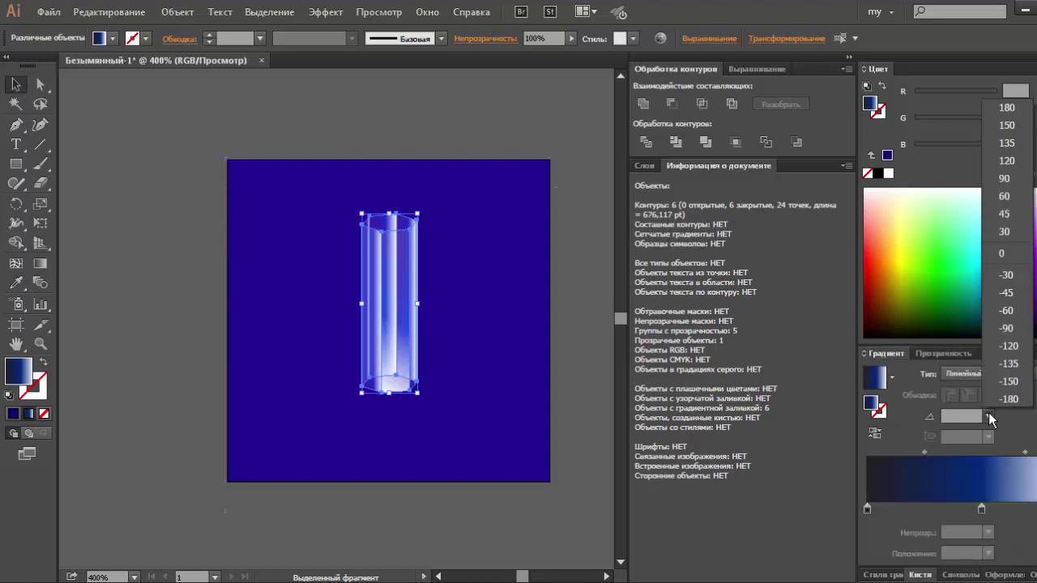
left_click(1015, 348)
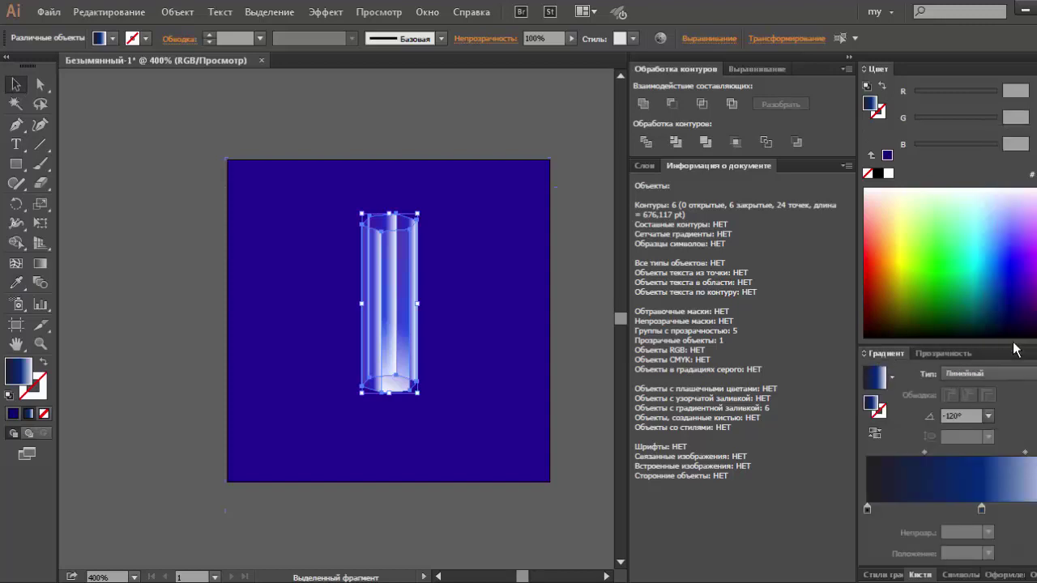
left_click(988, 416)
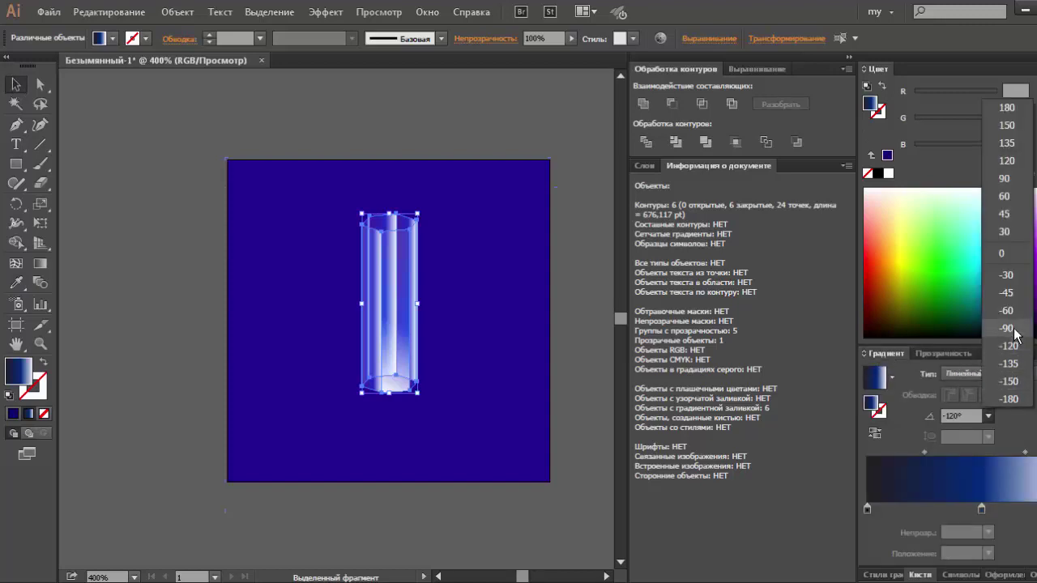
left_click(1013, 331)
left_click(987, 415)
left_click(1012, 312)
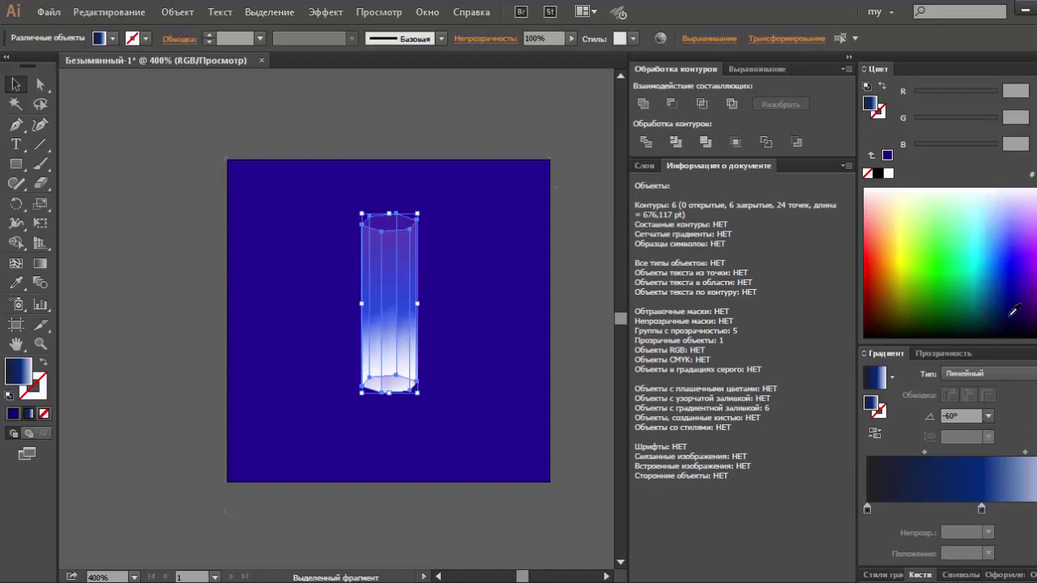
Step: Tune the left face's gradient stops, set its angle to -90° and reverse it
left_click(506, 345)
left_click(389, 375)
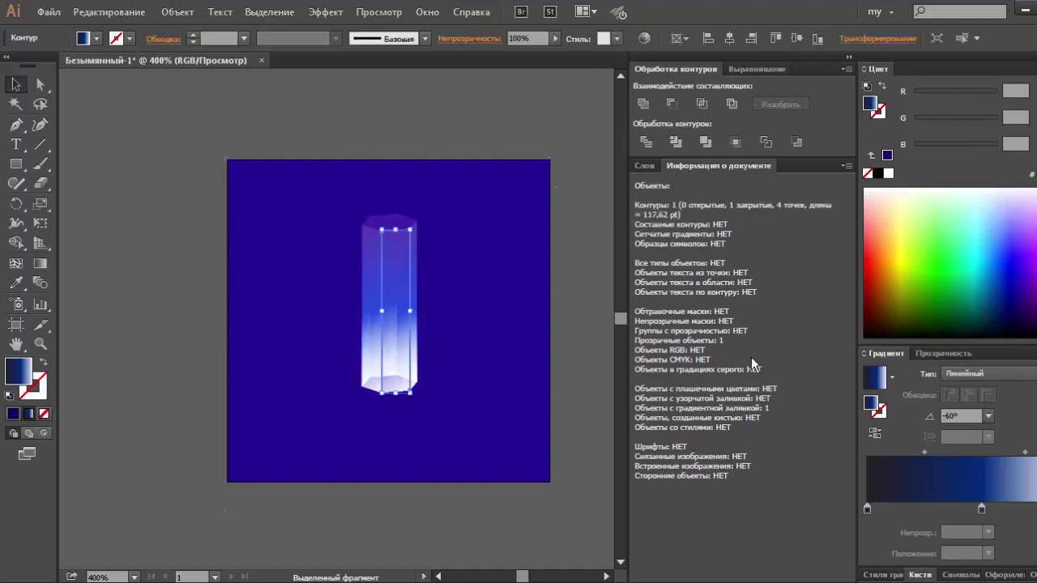
left_click_drag(972, 498, 905, 504)
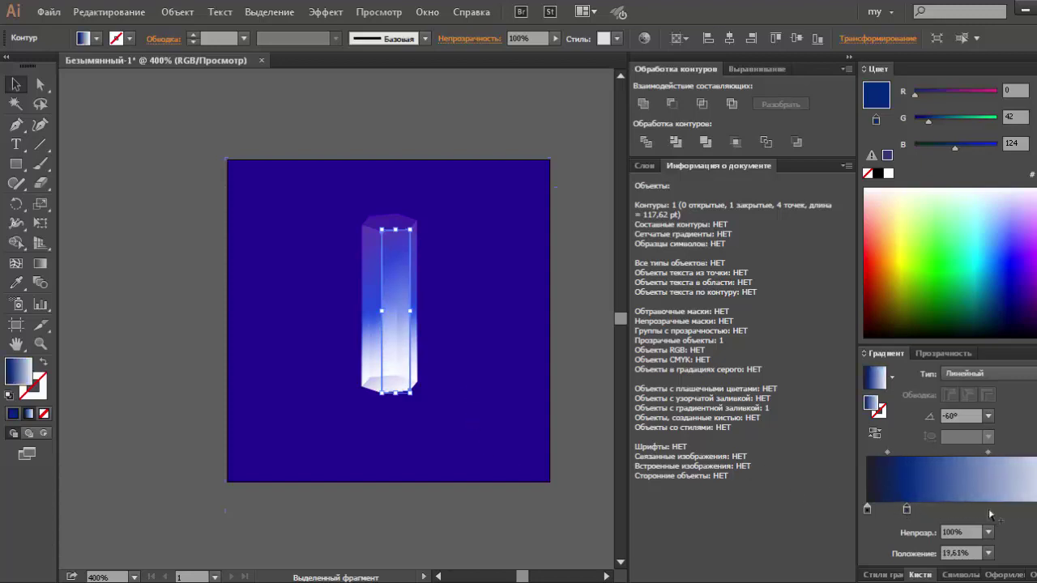
left_click(1017, 510)
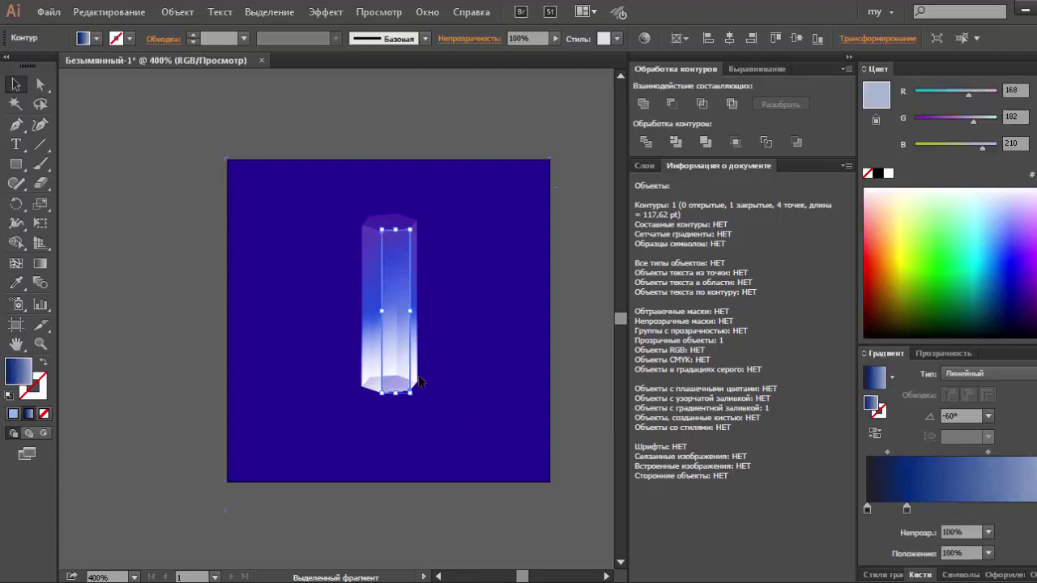
left_click(370, 375)
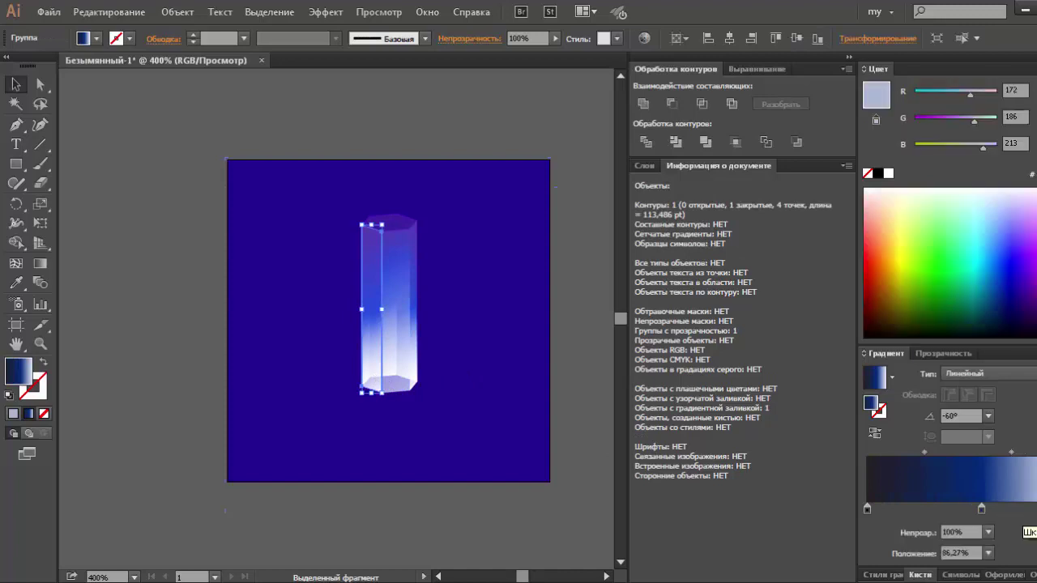
left_click(981, 509)
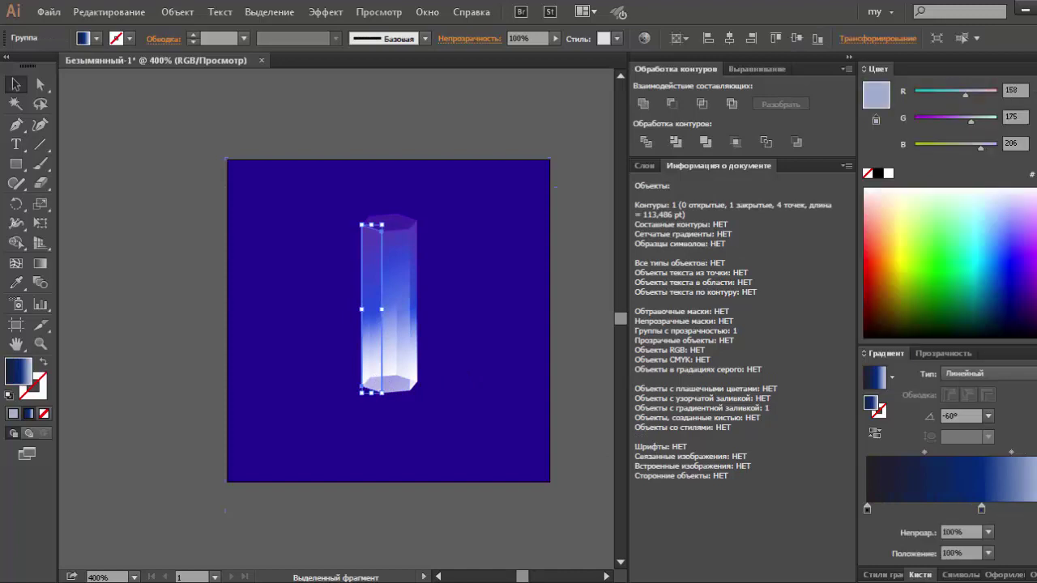
left_click(987, 415)
left_click(1006, 328)
left_click(556, 407)
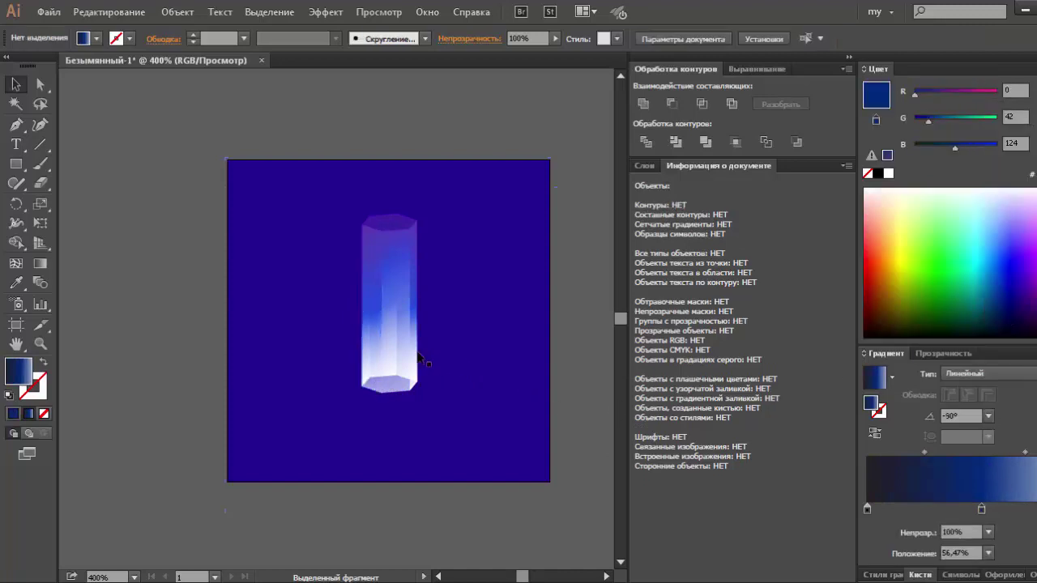
left_click(374, 364)
left_click(875, 433)
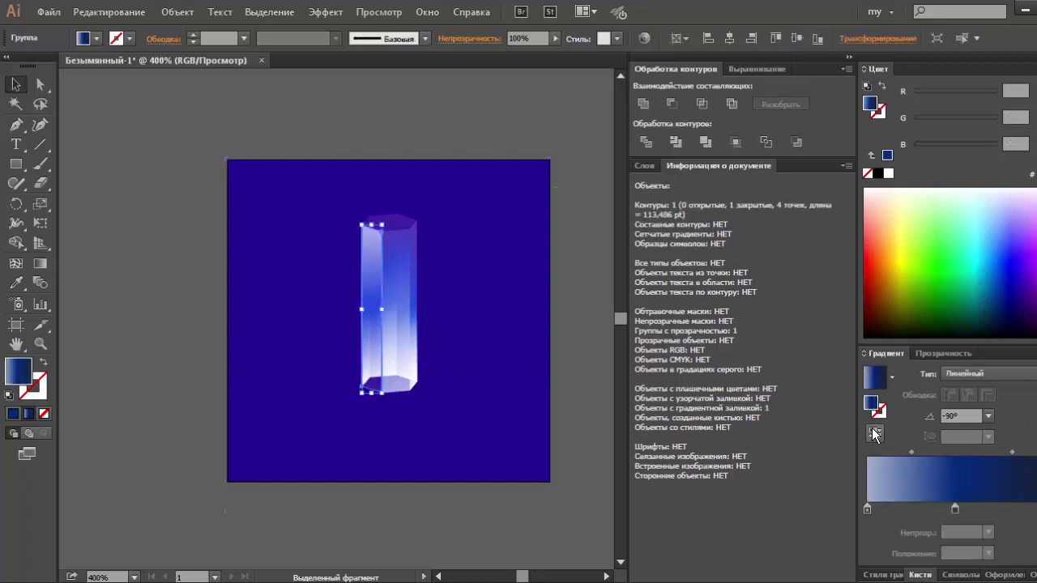
Step: Reverse the right face's gradient, add a middle blue stop and delete two stops
left_click(559, 405)
left_click(412, 380)
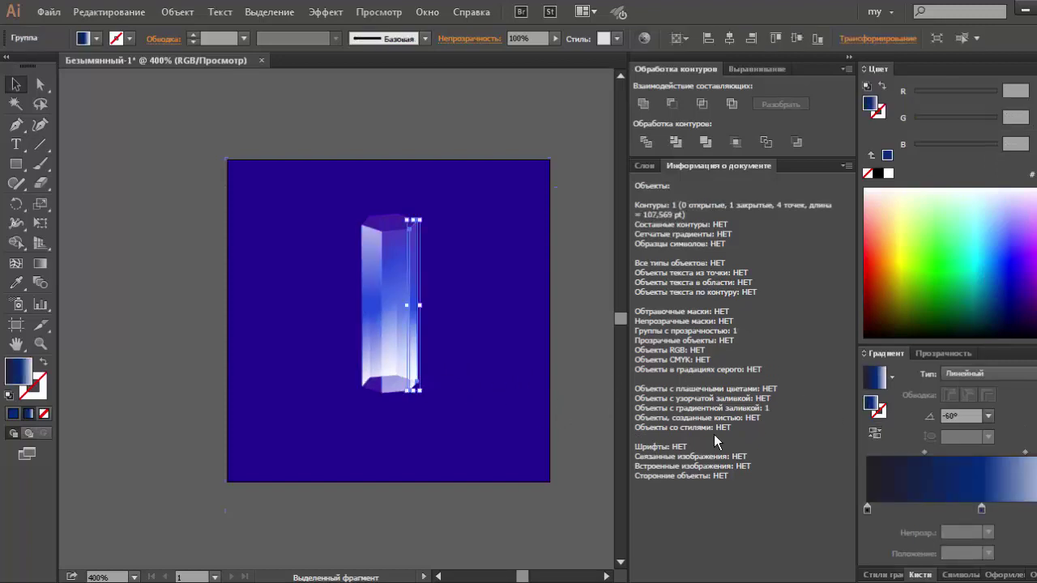
left_click(874, 433)
left_click(929, 509)
left_click_drag(868, 509, 870, 567)
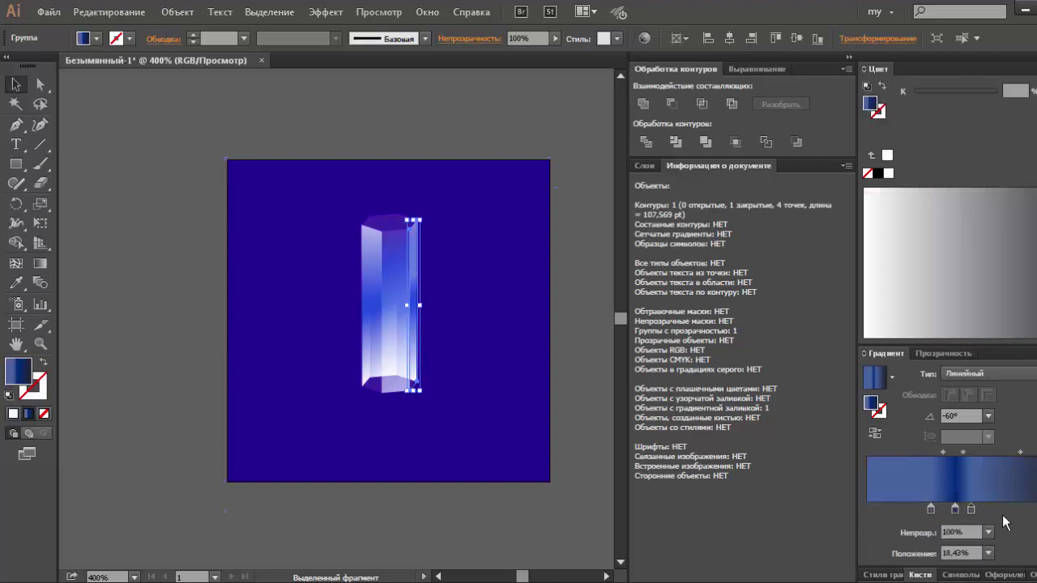
left_click_drag(955, 509, 948, 559)
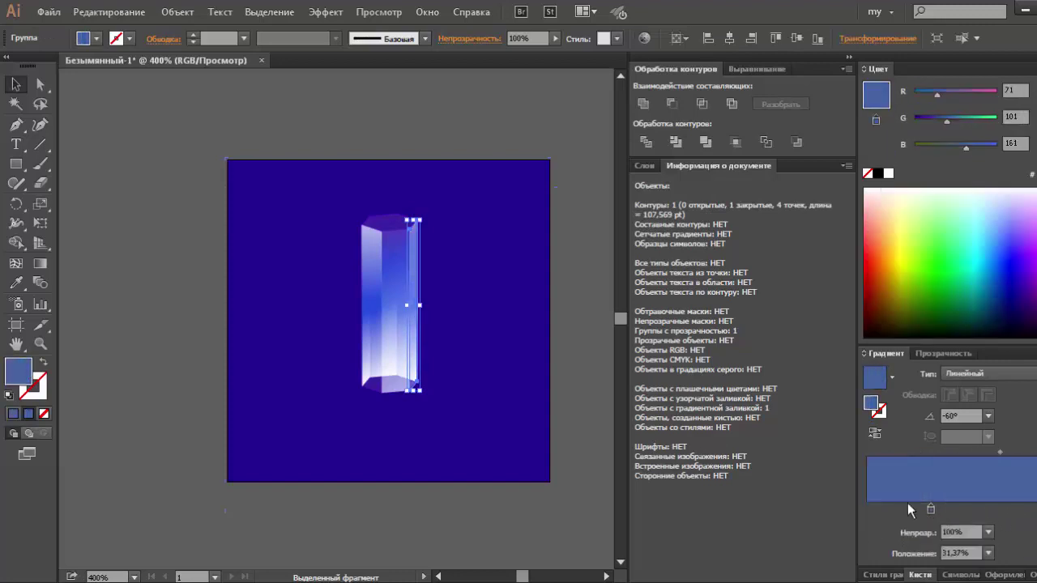
Step: Inspect the left face's gradient stop colours and reselect the whole crystal group
left_click(562, 422)
left_click(367, 390)
left_click(868, 509)
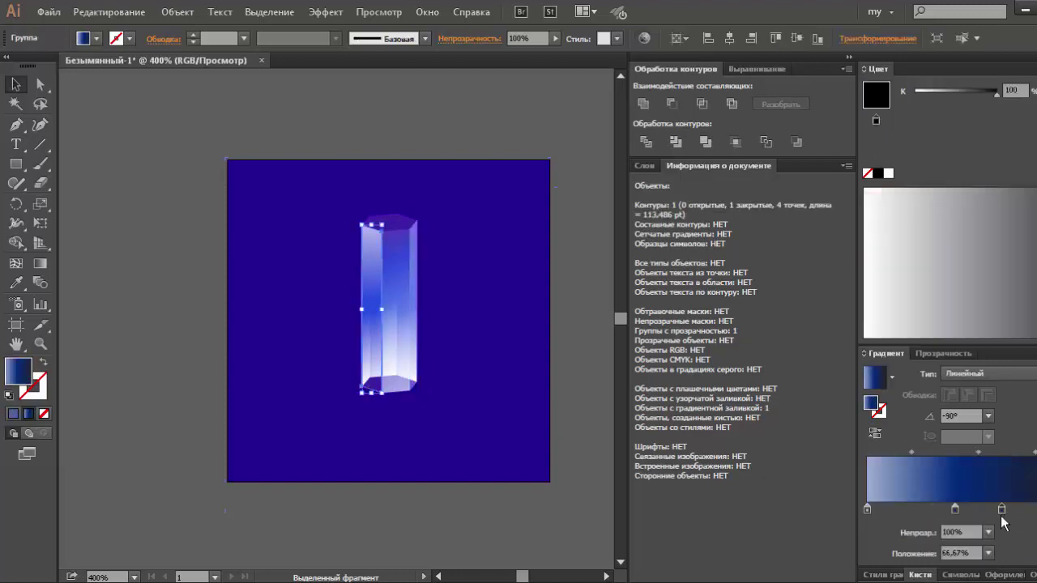
left_click(955, 509)
left_click(1001, 509)
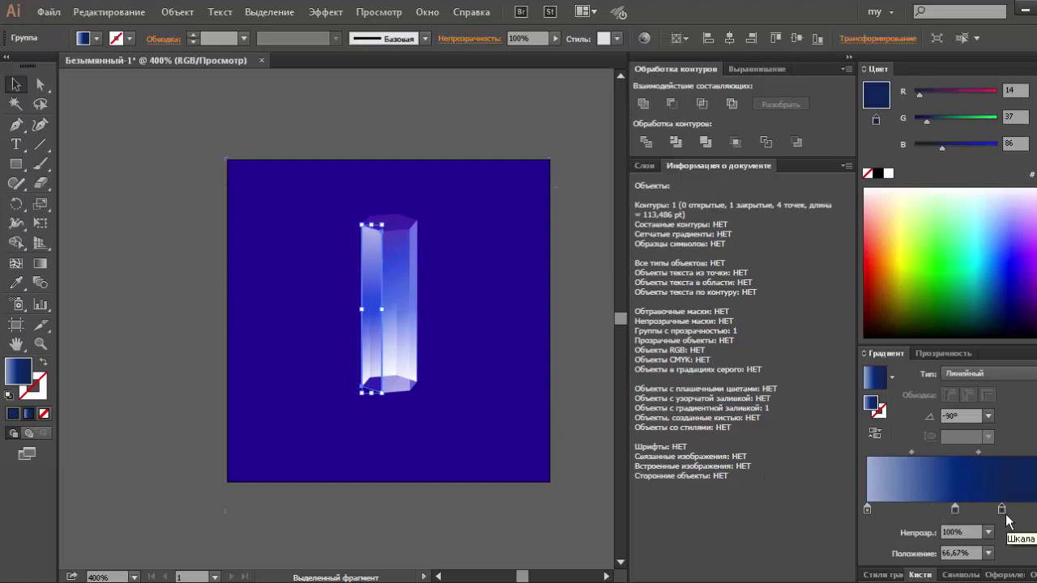
left_click(496, 428)
left_click(373, 290)
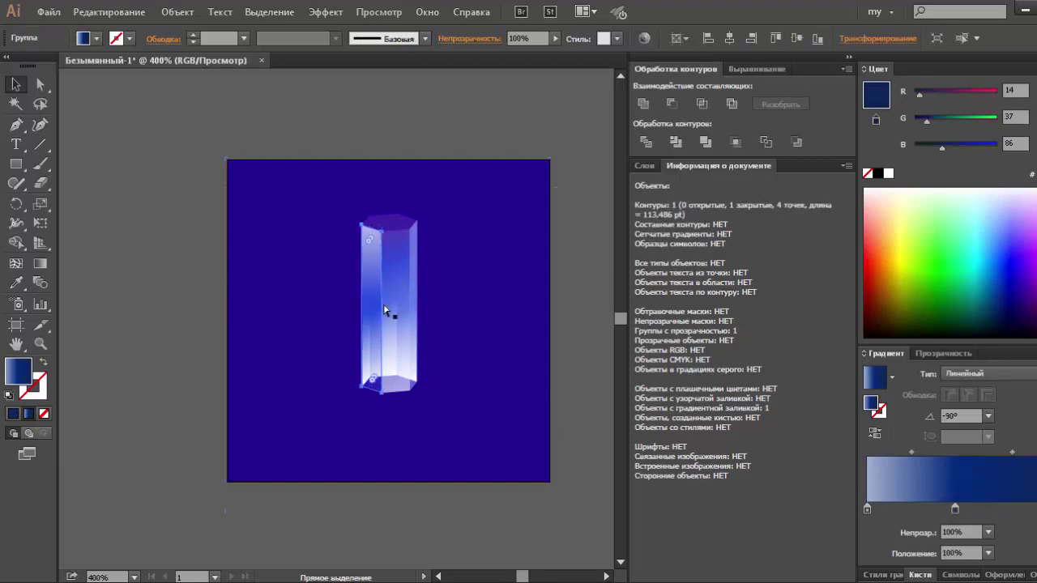
left_click(417, 318)
left_click(459, 296)
Step: Try Multiply blending on the crystal faces, undoing an accidental face move
left_click_drag(322, 327, 451, 334)
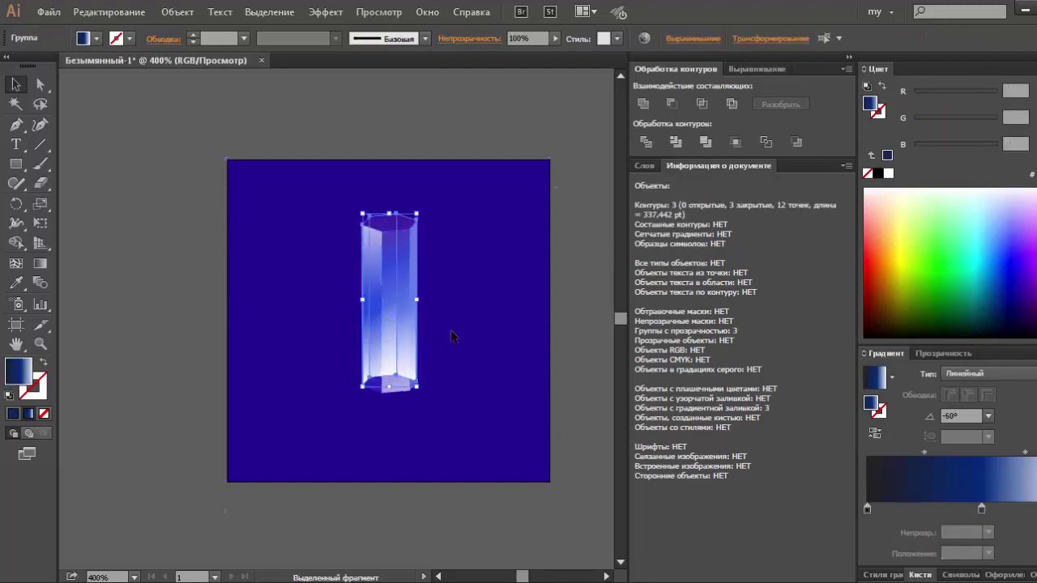
left_click(941, 353)
left_click(931, 374)
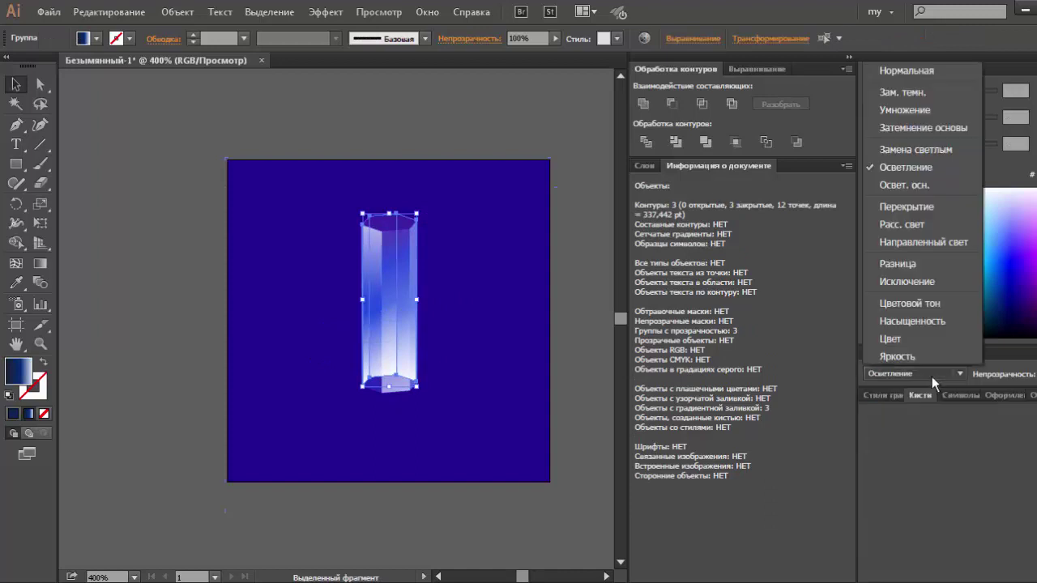
left_click(898, 111)
left_click(533, 293)
left_click_drag(396, 232, 523, 231)
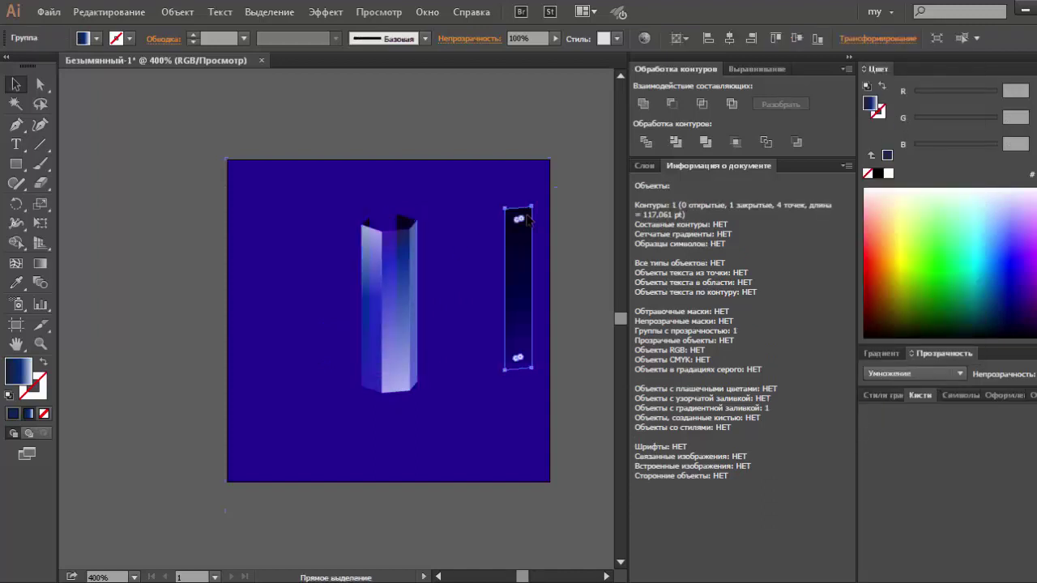
key("ctrl+z")
left_click(500, 250)
Step: Switch the whole crystal group to Screen (Осветление) blending and check the selections
left_click_drag(454, 234, 356, 301)
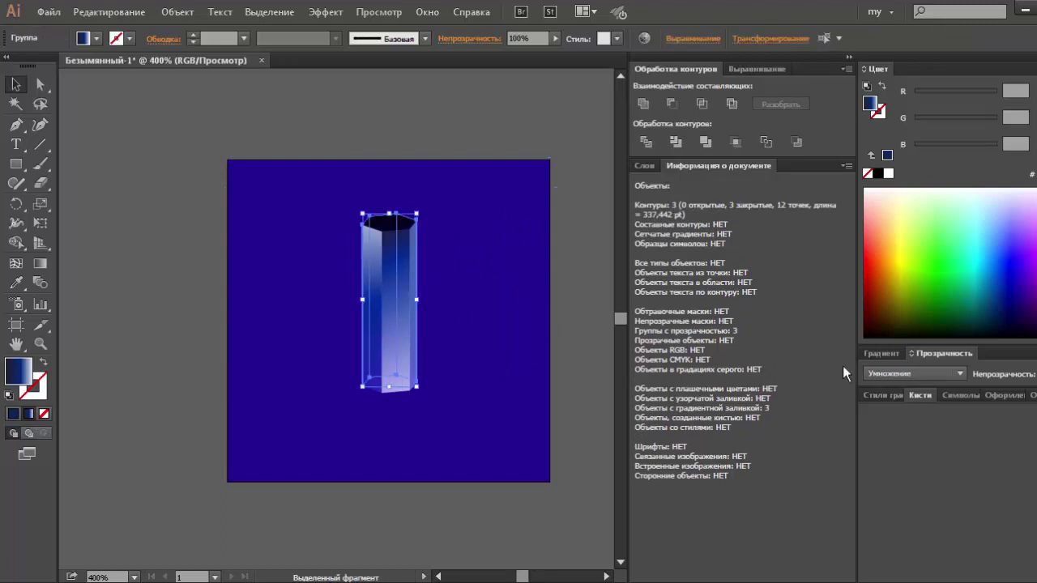
left_click(916, 373)
left_click(901, 174)
left_click(580, 305)
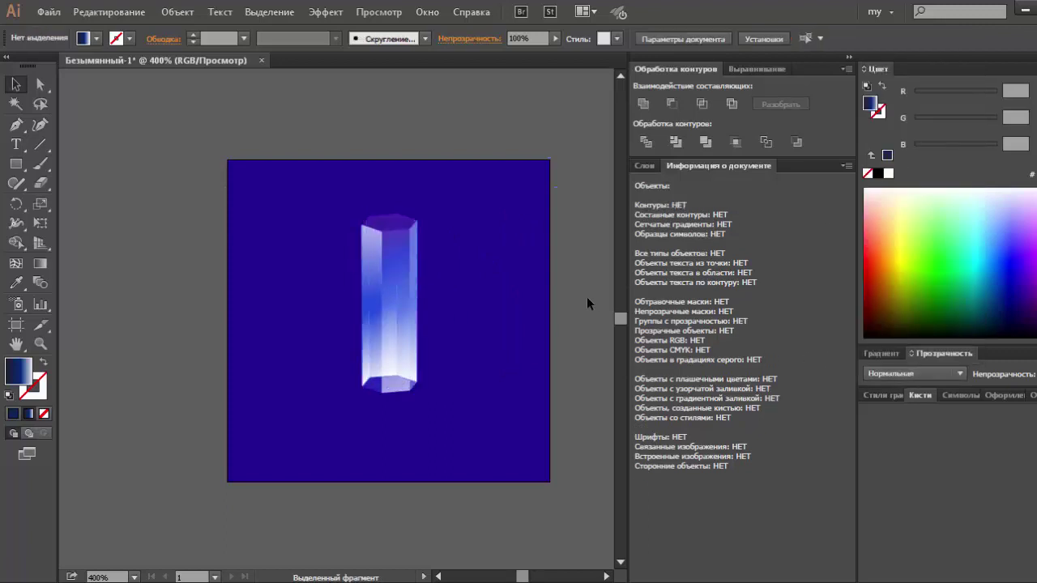
left_click(387, 228)
key("ctrl+shift+a")
left_click(428, 416)
key("ctrl+shift+a")
left_click(413, 387)
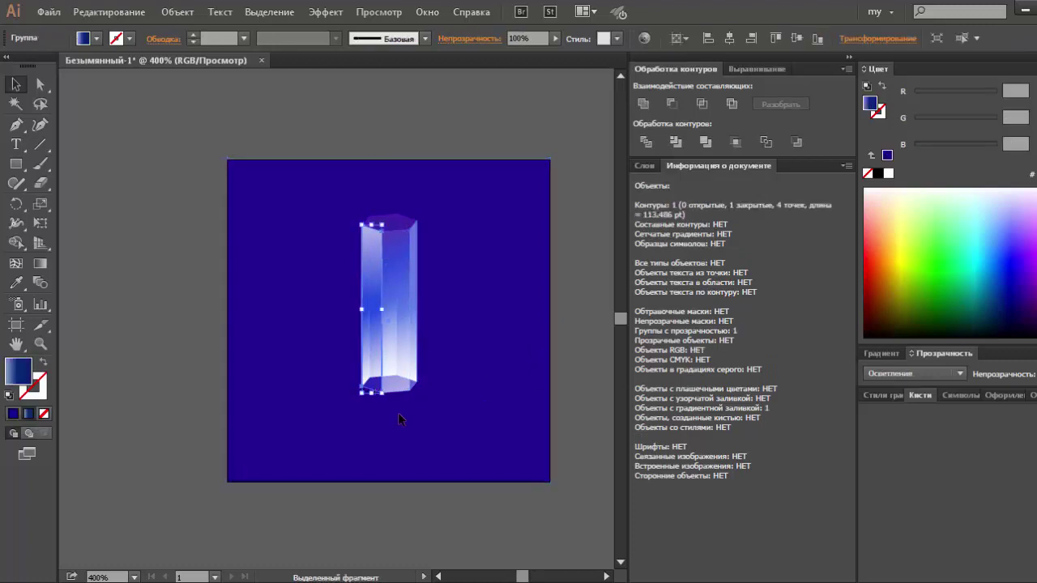
left_click(185, 250)
left_click(16, 164)
Step: Draw a circle left of the crystal with a radial white-to-black gradient
left_click_drag(19, 165, 67, 201)
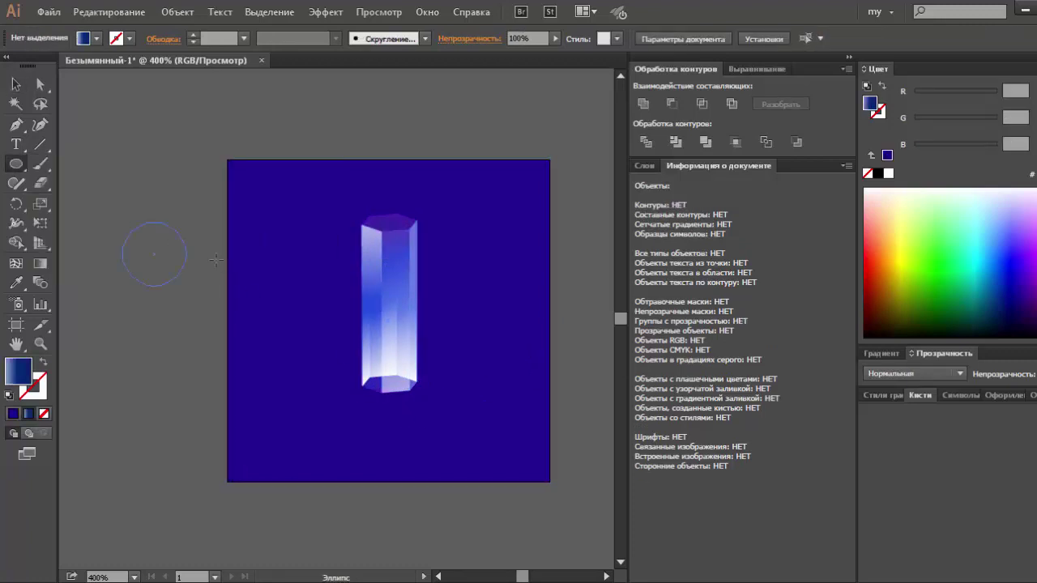
left_click_drag(122, 222, 282, 383)
left_click(883, 353)
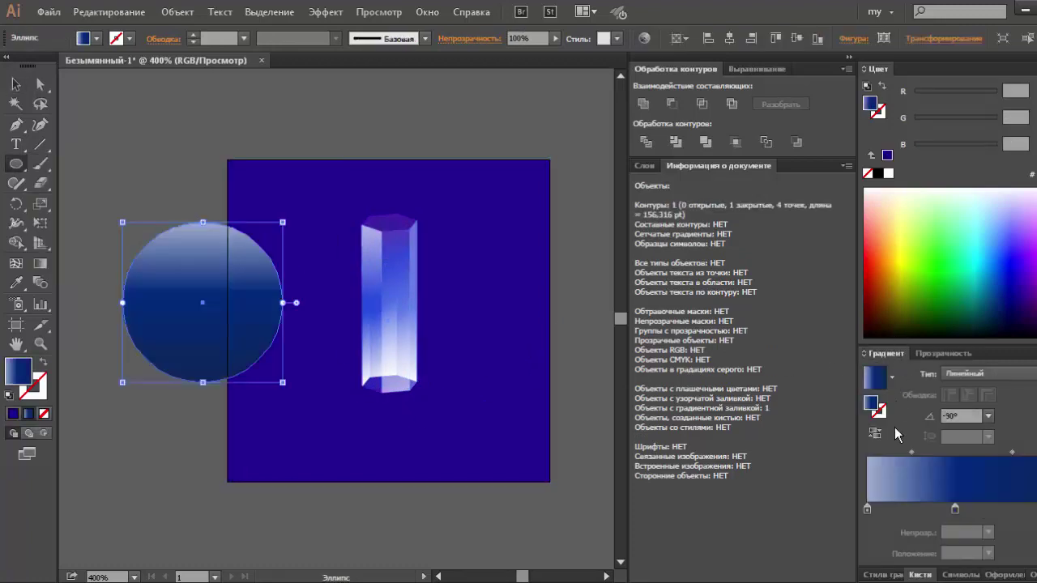
left_click(891, 374)
left_click(764, 433)
left_click(988, 373)
left_click(964, 413)
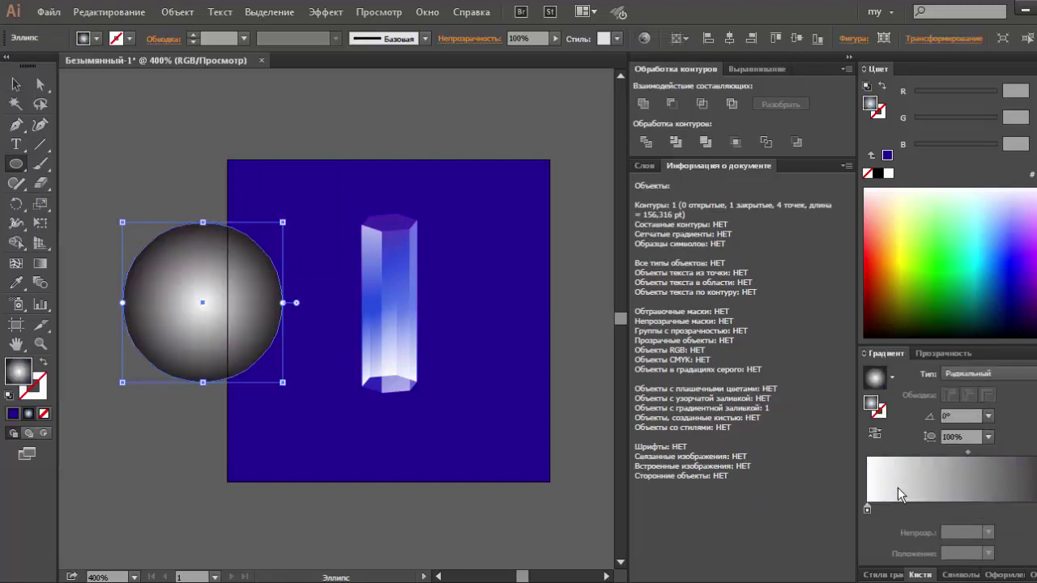
Step: Add a black edge stop, shrink the white centre and set Color Dodge blending
left_click(1013, 510)
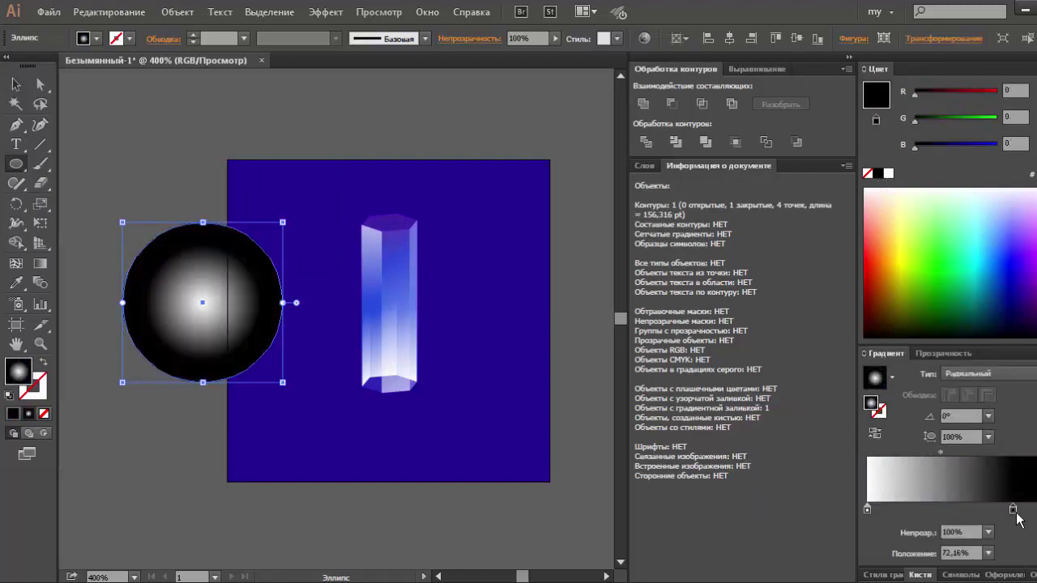
left_click_drag(939, 452, 968, 452)
left_click(914, 353)
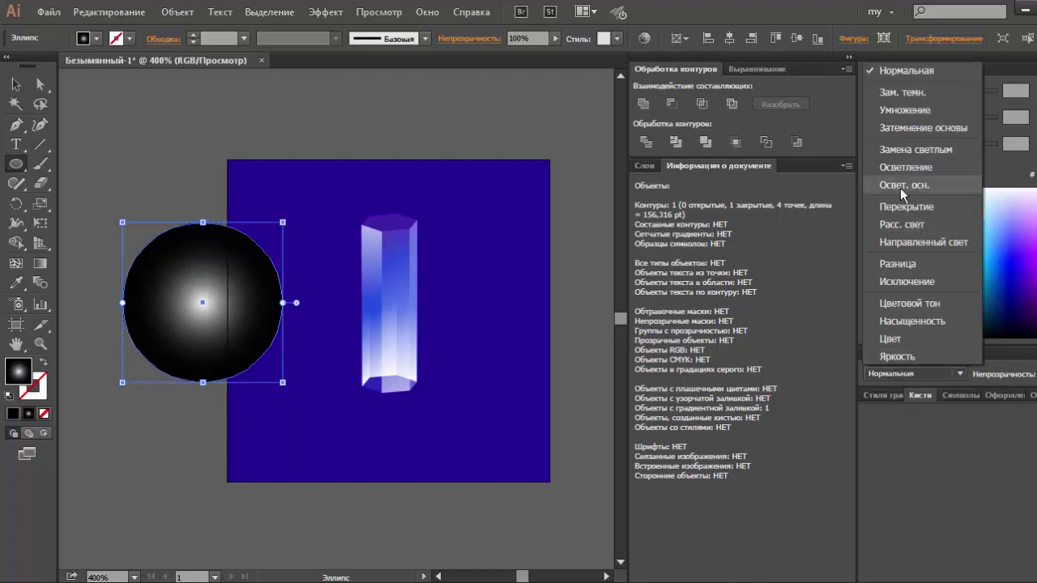
left_click(900, 188)
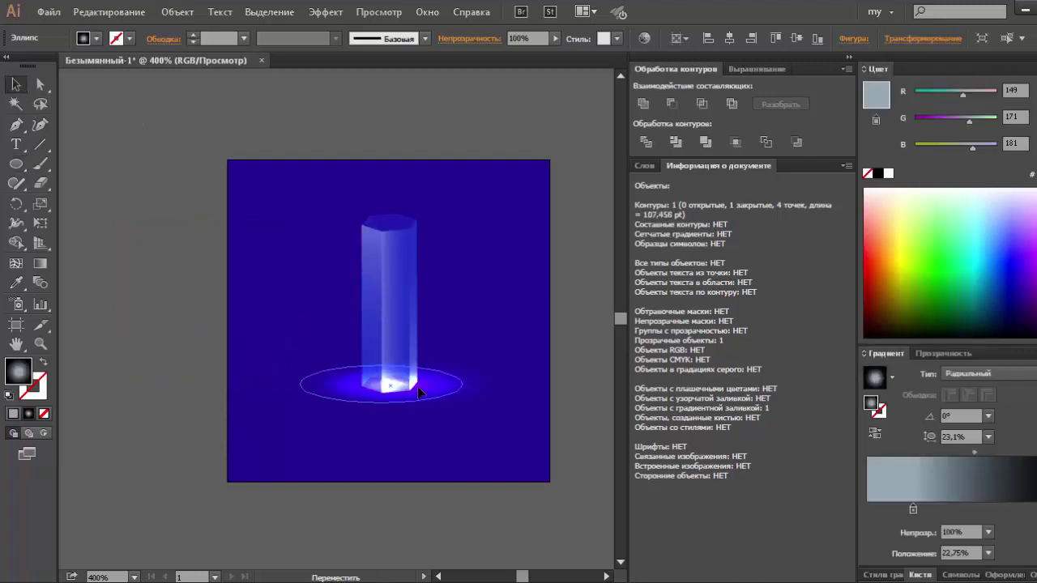
left_click(539, 379)
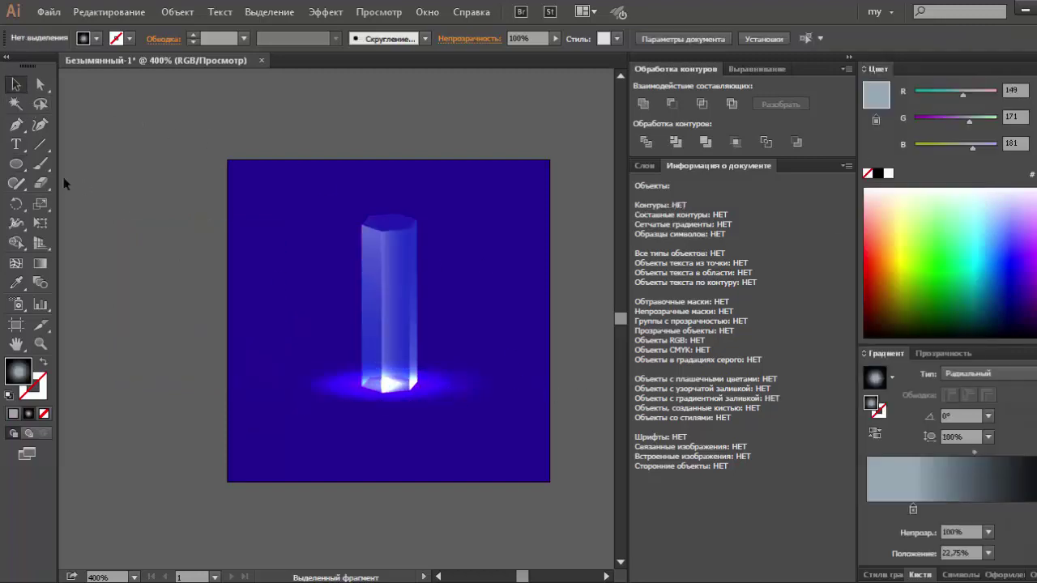
left_click_drag(16, 164, 121, 204)
Step: Copy the glow ellipse upright beside the crystal, fill it black, and erase its lower part
key("v")
mouse_move(424, 383)
left_mouse_down()
mouse_move(306, 317)
mouse_move(266, 233)
mouse_move(266, 152)
left_mouse_up()
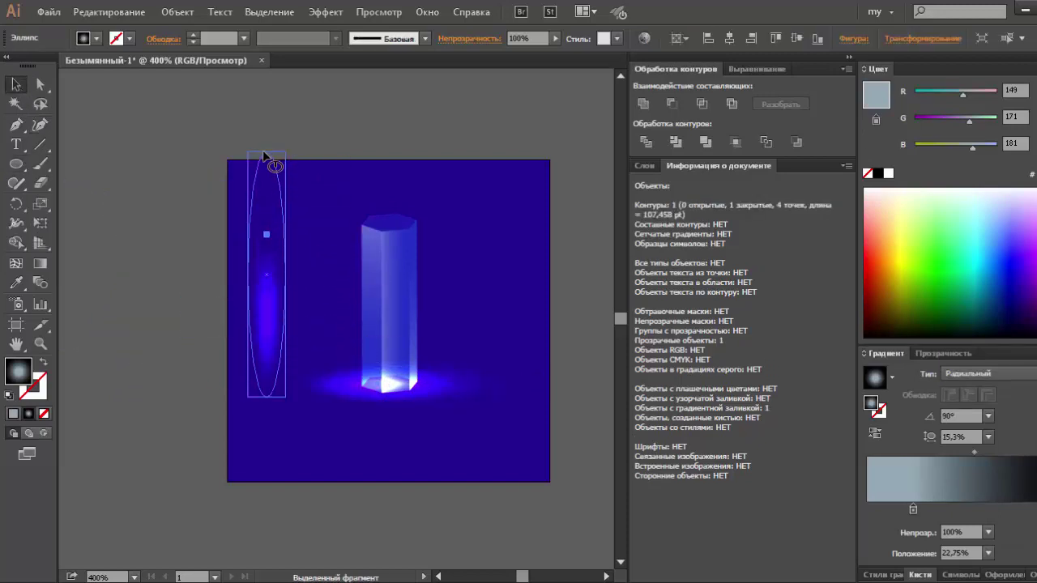
left_click(878, 173)
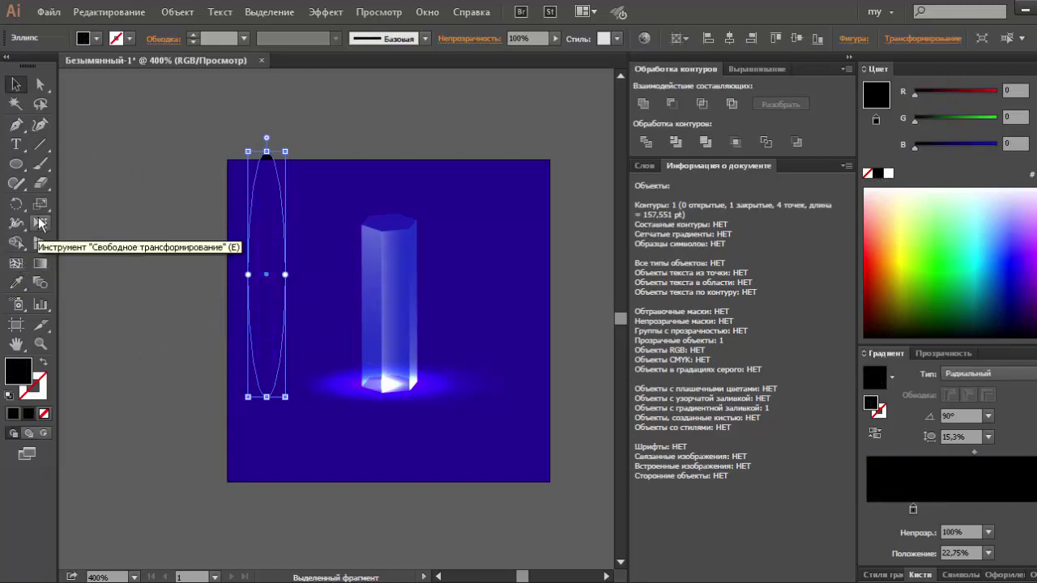
key("shift+e")
left_click_drag(185, 421, 311, 267)
Step: Turn the pointed shape into a gradient mesh with a white mesh point and stretch it downward
left_click(16, 263)
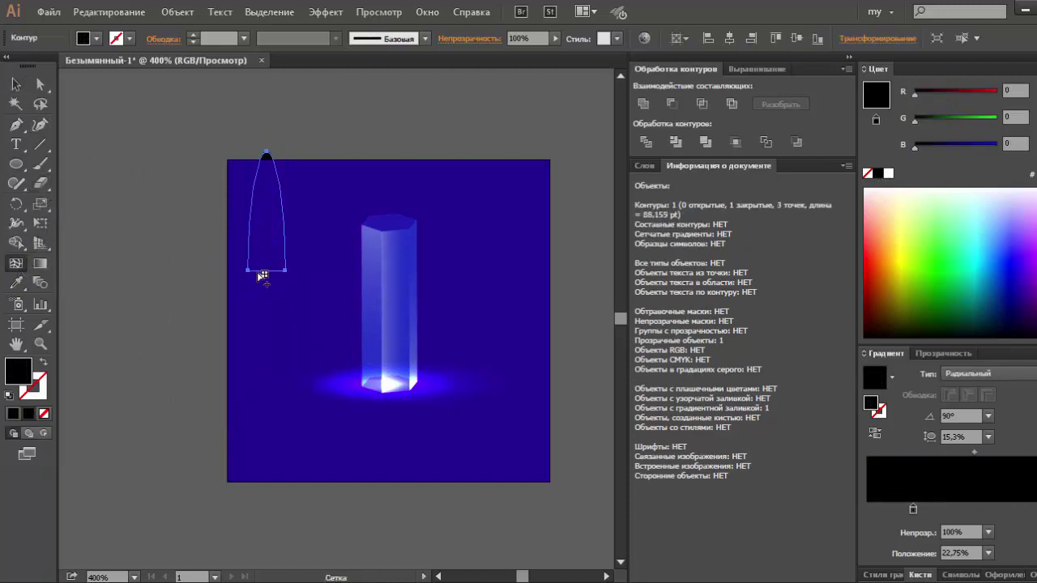
left_click(267, 271)
key("a")
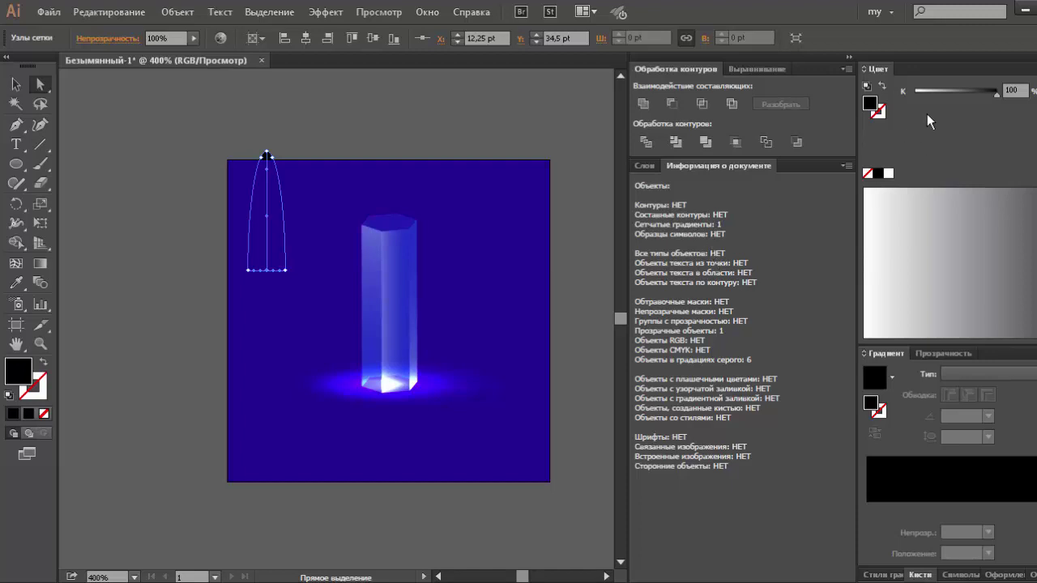
left_click_drag(941, 96, 914, 93)
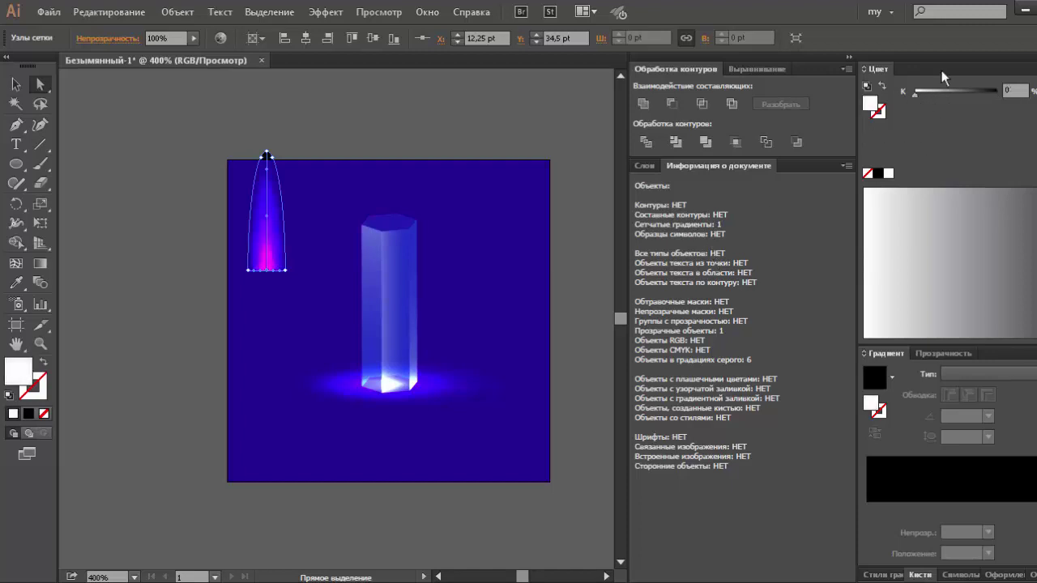
left_click(14, 84)
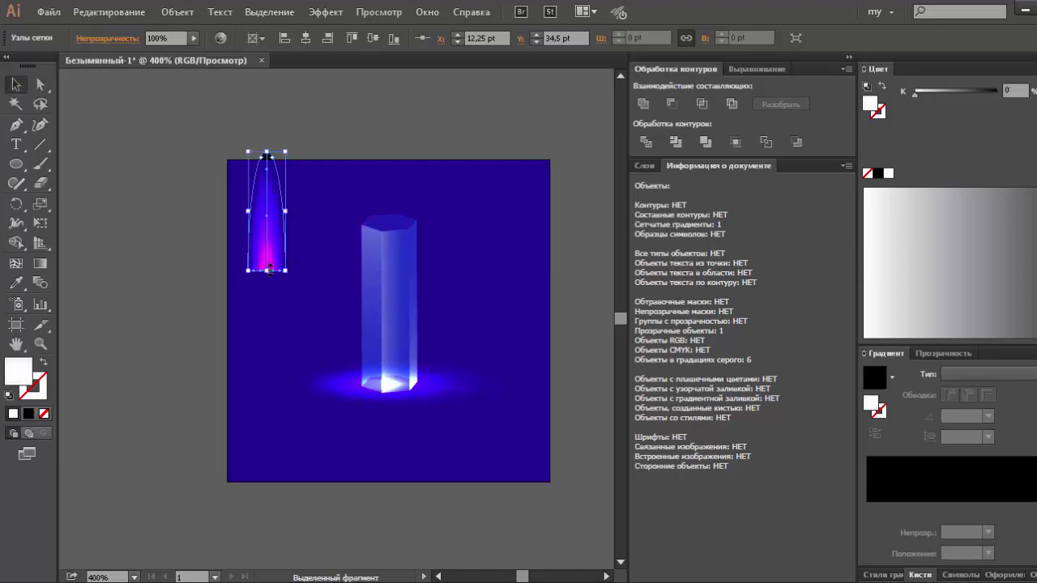
left_click_drag(268, 270, 266, 375)
Step: Position the glowing beam over the prism, raise its tip, then move prism and beam down-right together
left_click(402, 289)
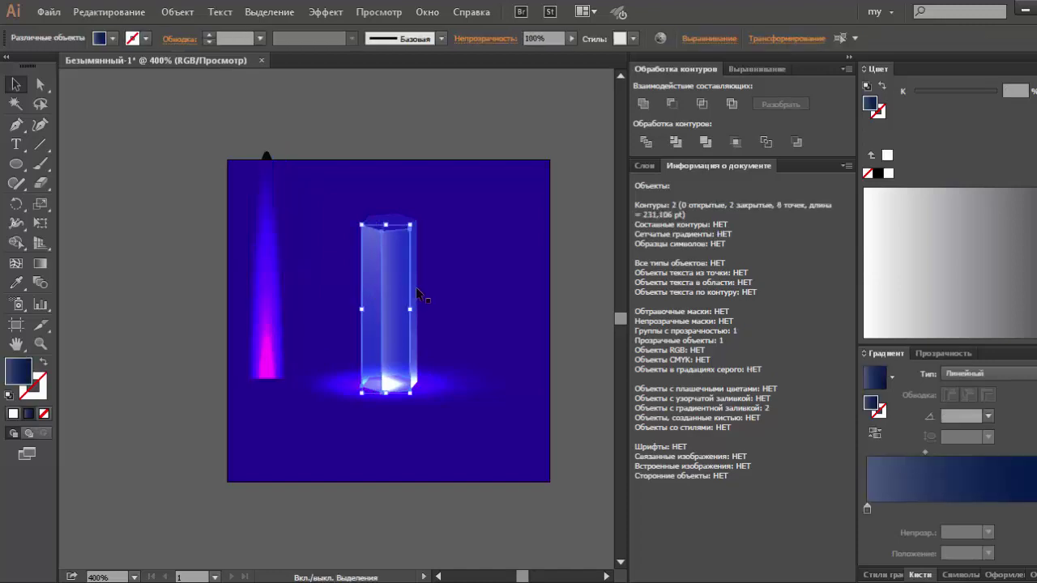
left_click_drag(347, 295, 395, 328)
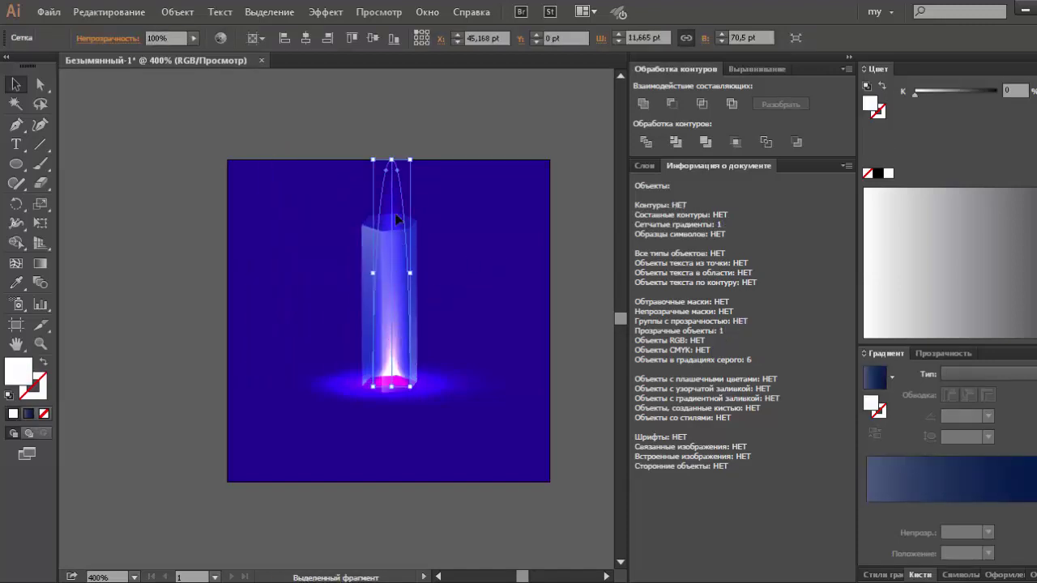
left_click_drag(397, 218, 397, 167)
left_click_drag(480, 206, 313, 418)
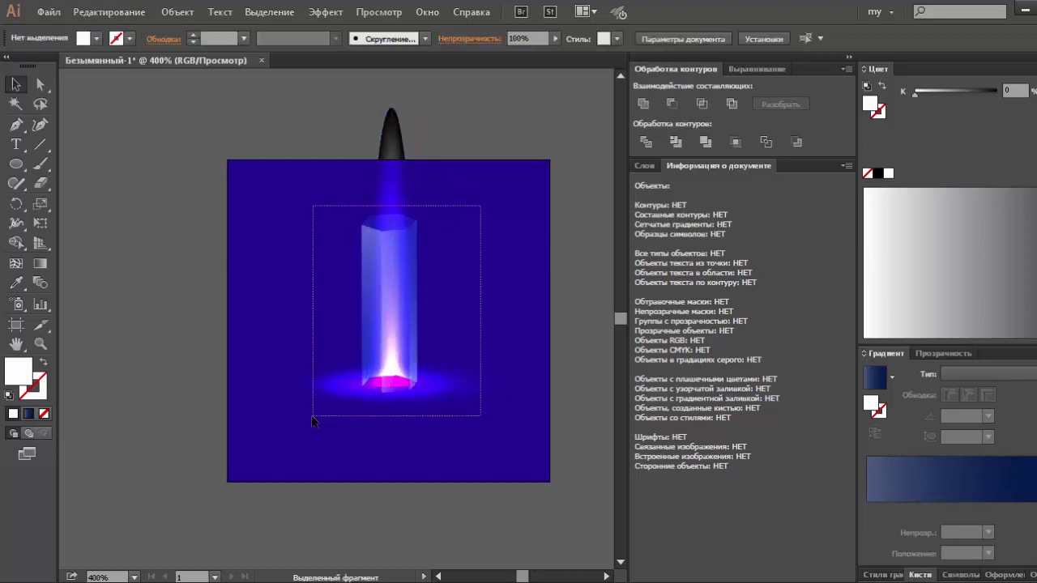
left_click_drag(389, 381, 441, 441)
Step: Isolate the prism group and zoom in closely on it
left_click(541, 403)
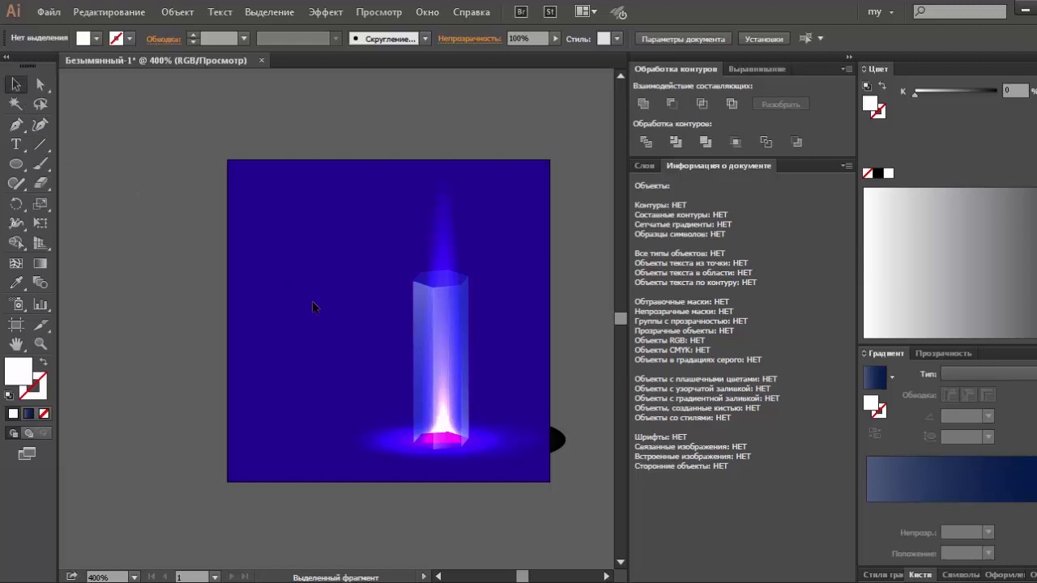
left_click(440, 366)
right_click(441, 368)
left_click(486, 427)
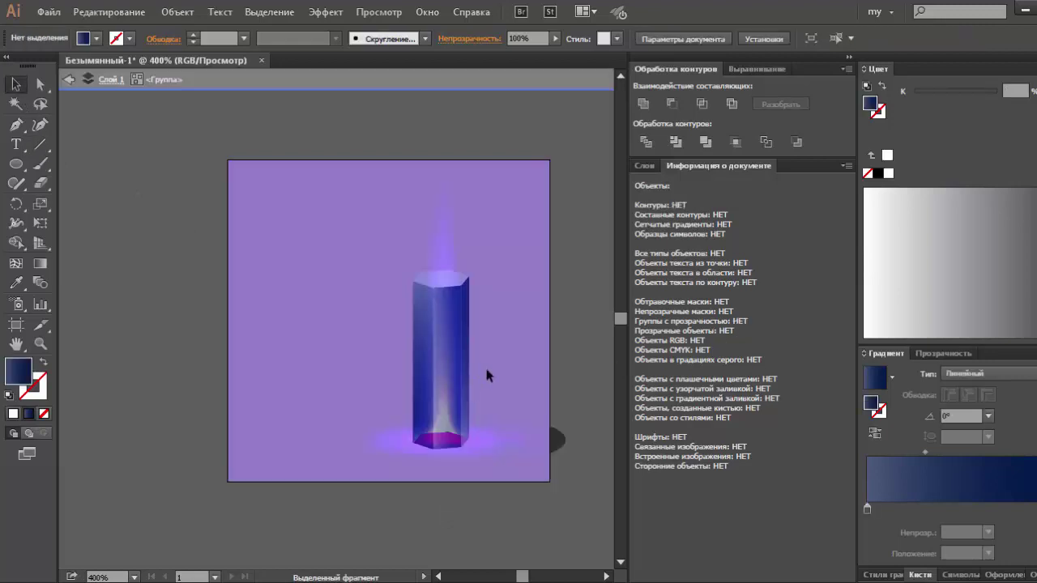
key("z")
left_click_drag(518, 470, 249, 266)
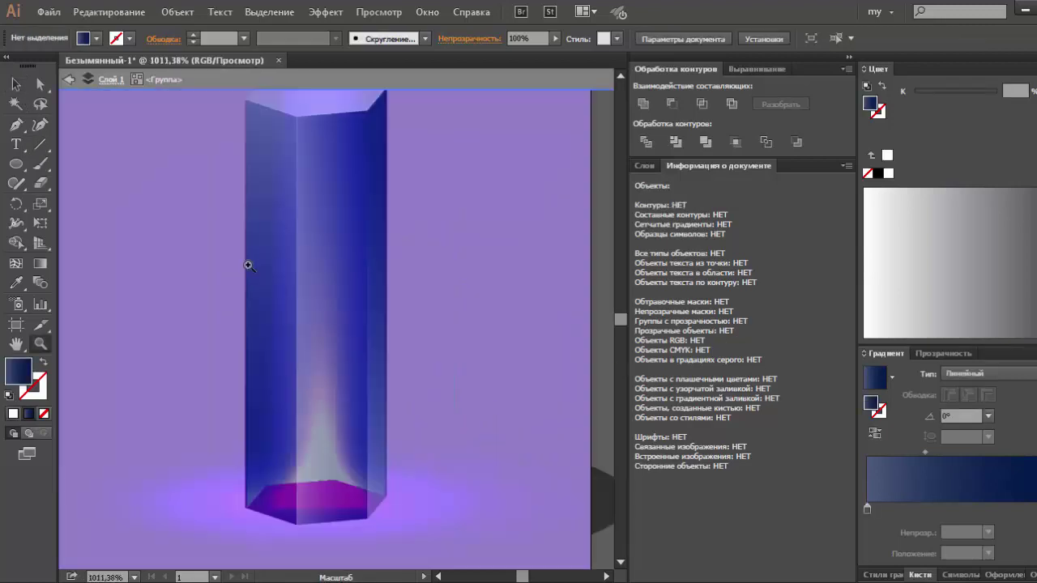
left_click(13, 91)
Step: Cut thin strips out of the front and left prism faces with Pathfinder Minus Front
left_click(319, 267)
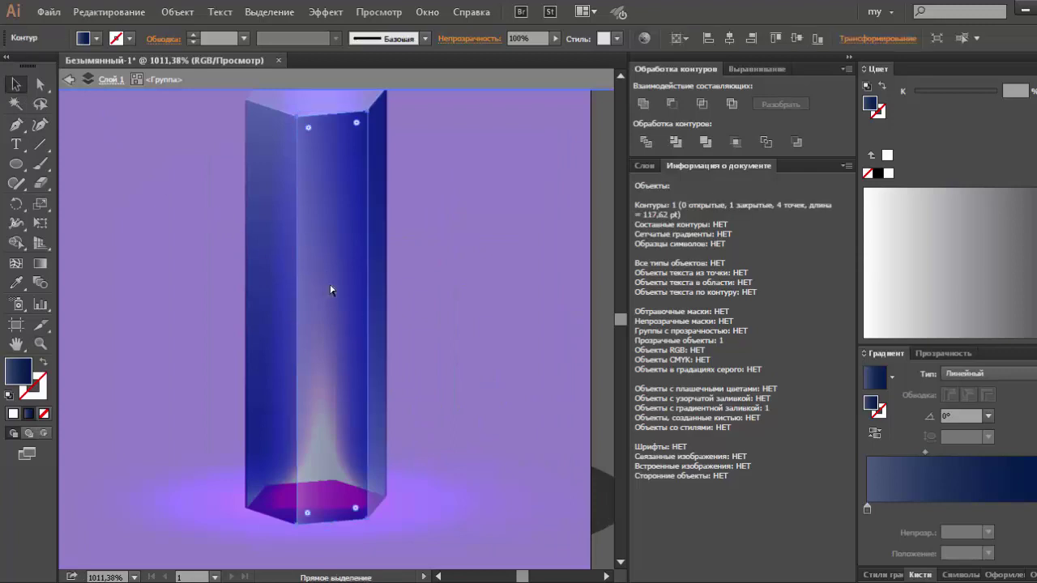
left_click(306, 282, "shift")
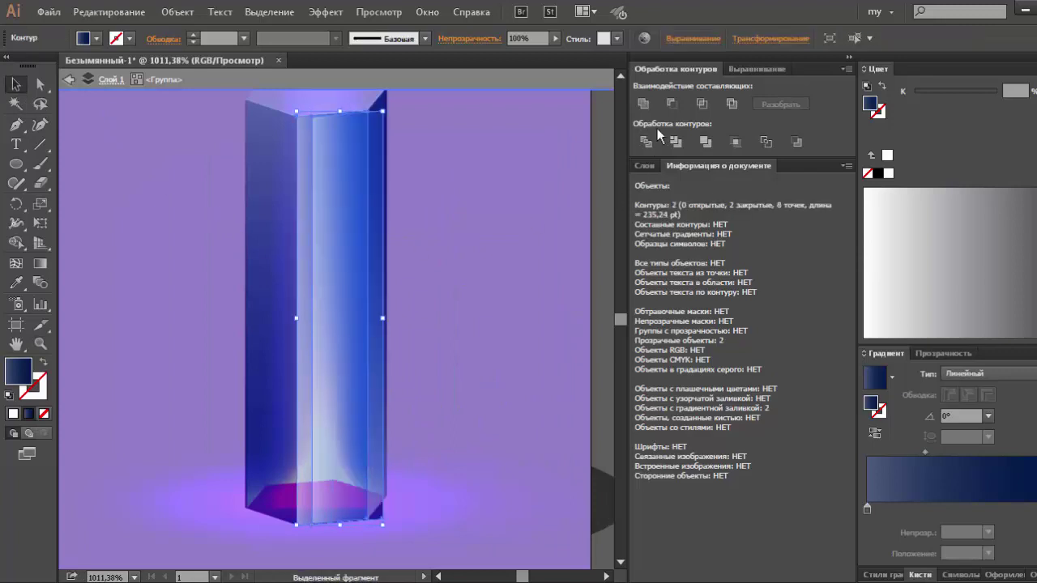
left_click(666, 107)
left_click(284, 295)
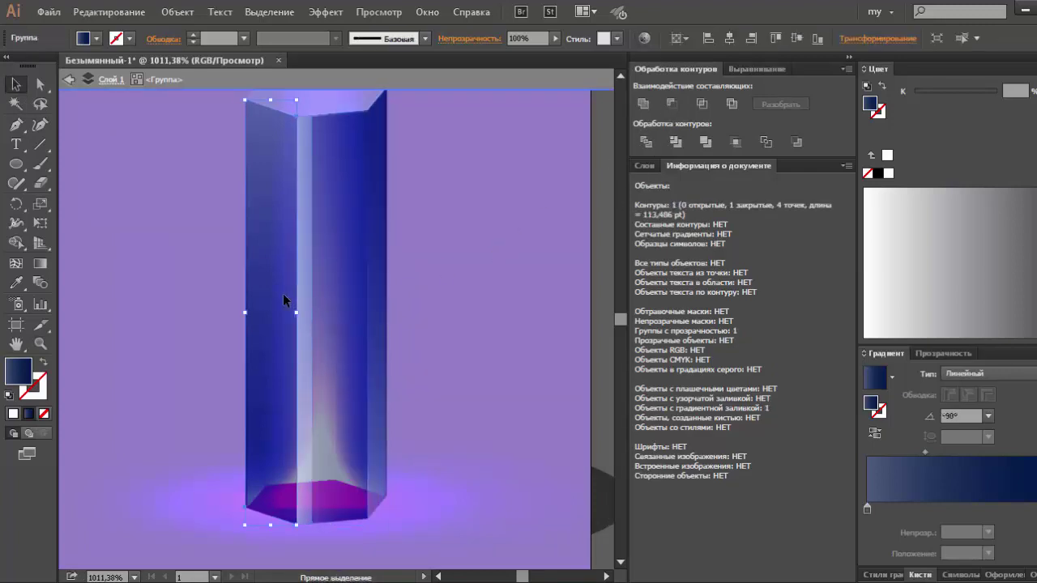
left_click(279, 293, "shift")
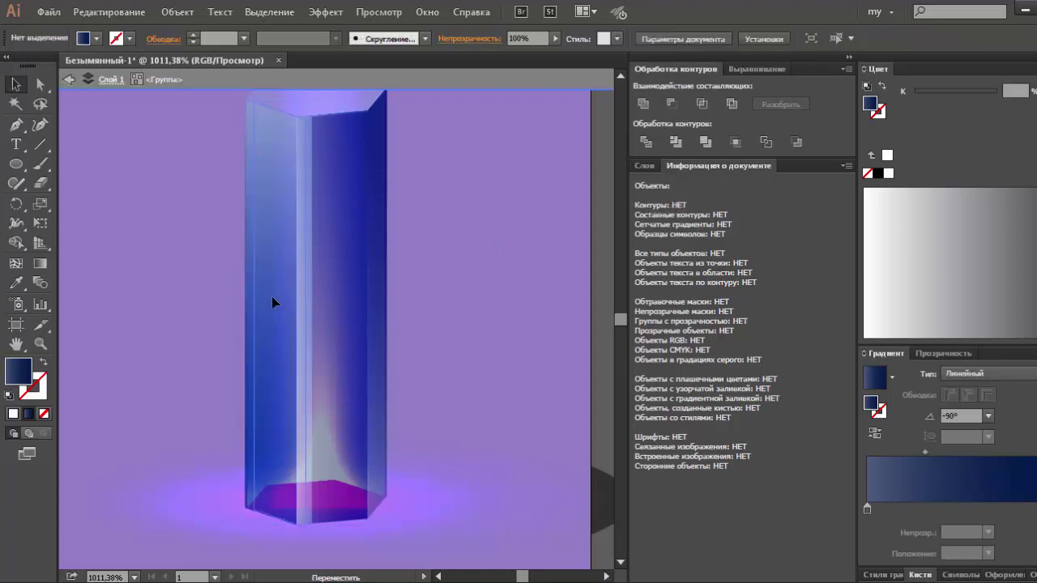
left_click(271, 295)
left_click(670, 103)
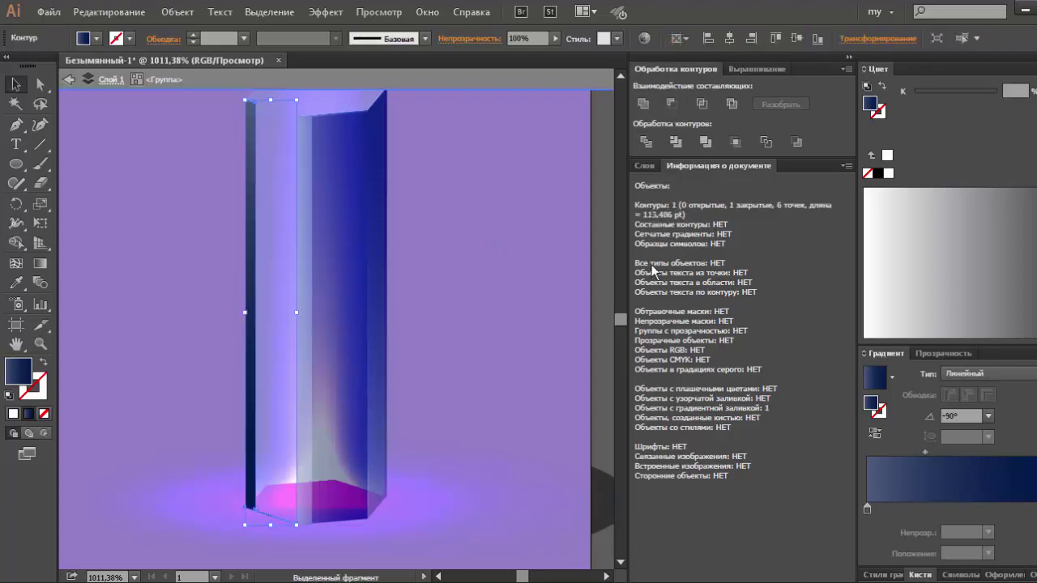
left_click(459, 385)
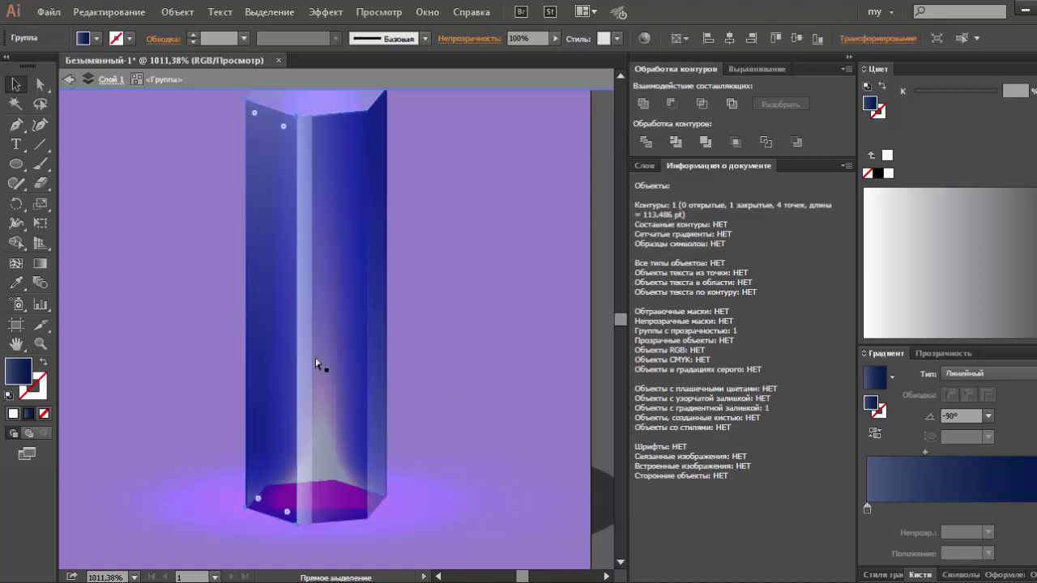
left_click(272, 351)
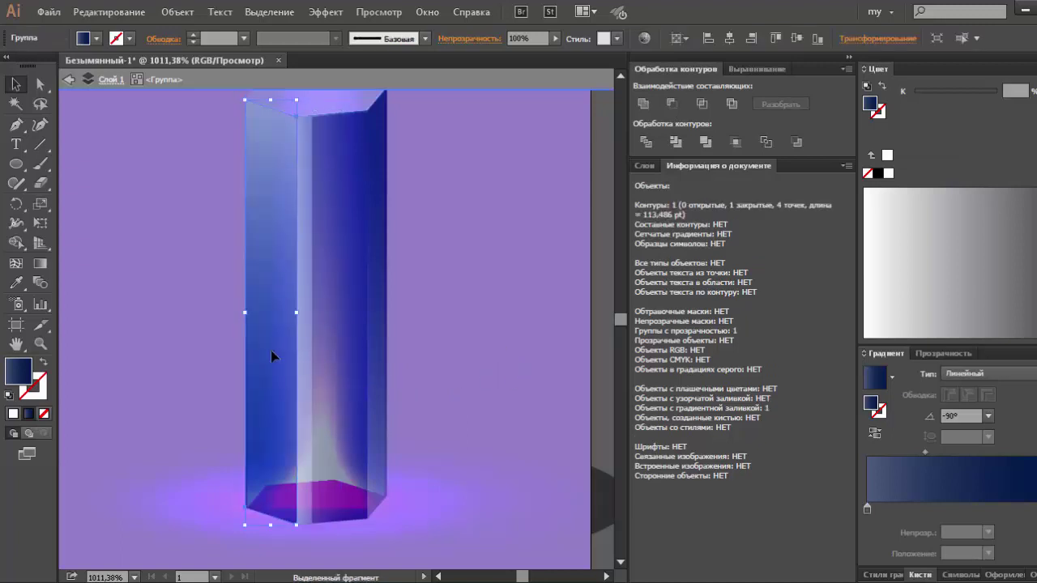
left_click(671, 103)
Step: Set the carved piece and the right edge strip to Multiply blending with a light grey fill
left_click(941, 354)
left_click(928, 374)
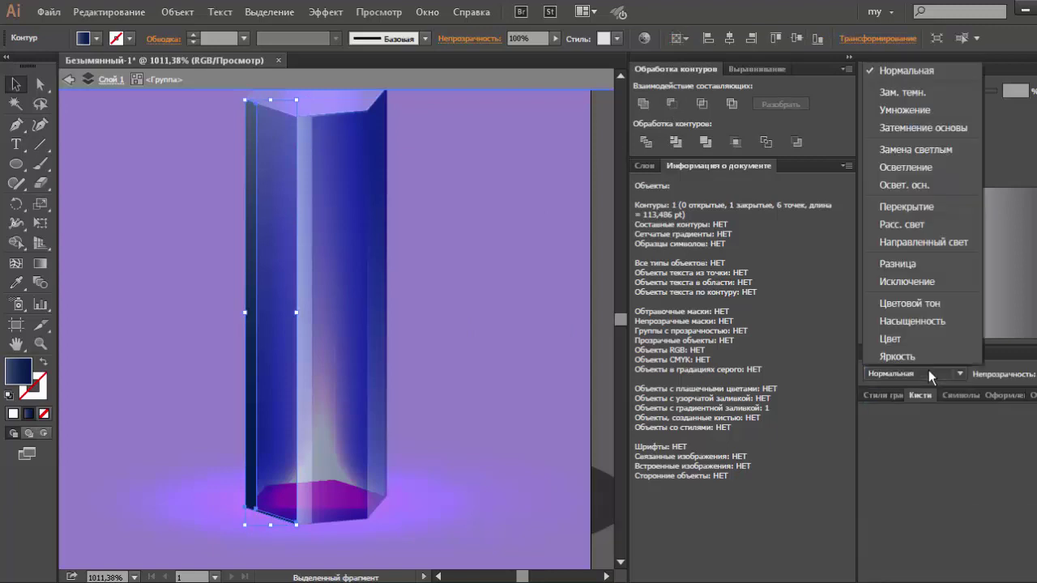
left_click(903, 110)
left_click_drag(933, 99, 922, 112)
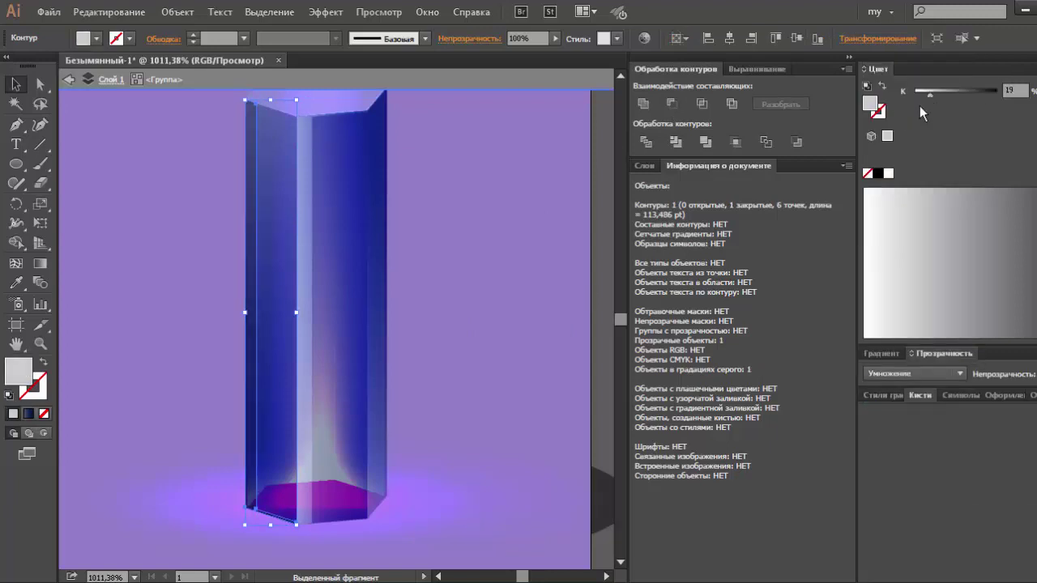
left_click(378, 281)
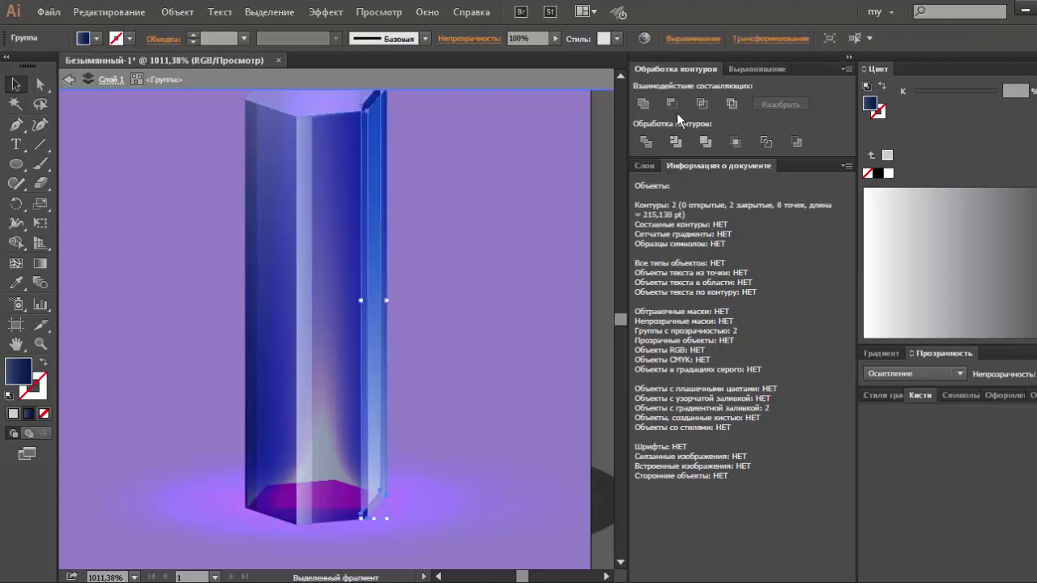
key("ctrl+z")
left_click(914, 373)
left_click(890, 109)
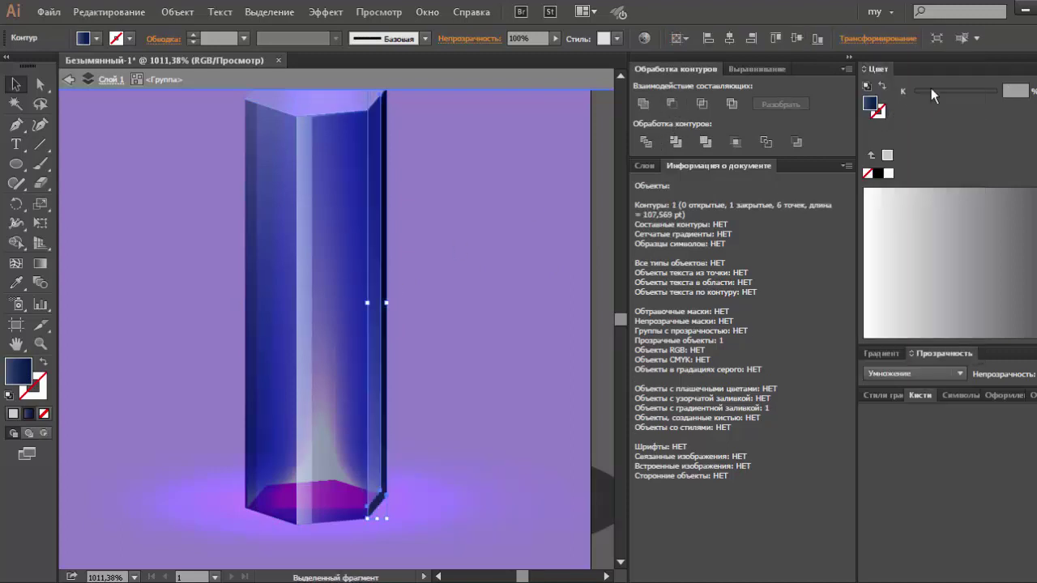
left_click_drag(930, 89, 937, 92)
left_click(596, 239)
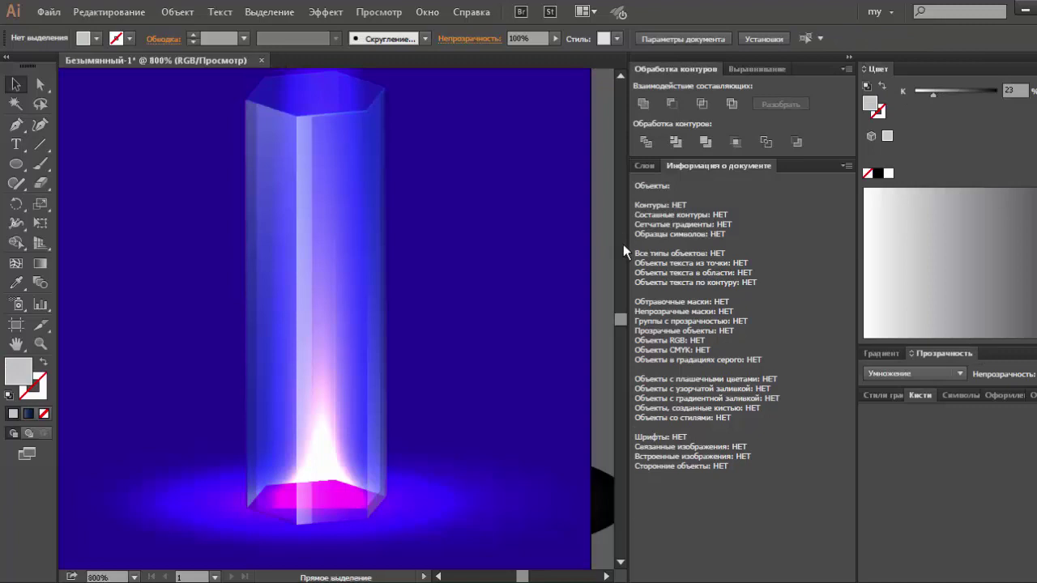
Step: Give the edge highlight strip 32% opacity and Color Dodge blending, then deselect
key("ctrl+minus")
key("ctrl+minus")
key("ctrl+minus")
key("ctrl+plus")
left_click(336, 301)
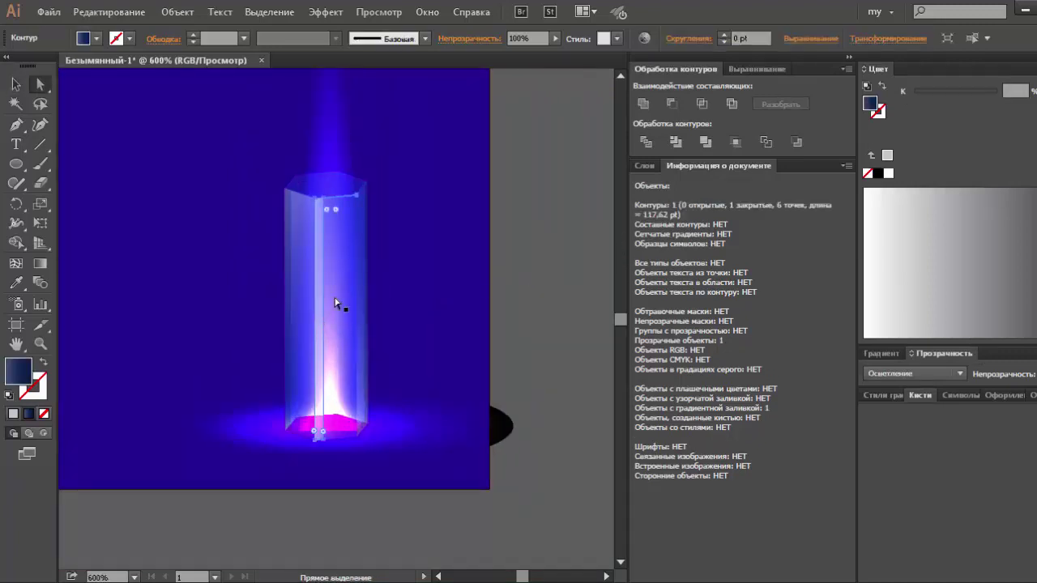
left_click_drag(527, 51, 521, 52)
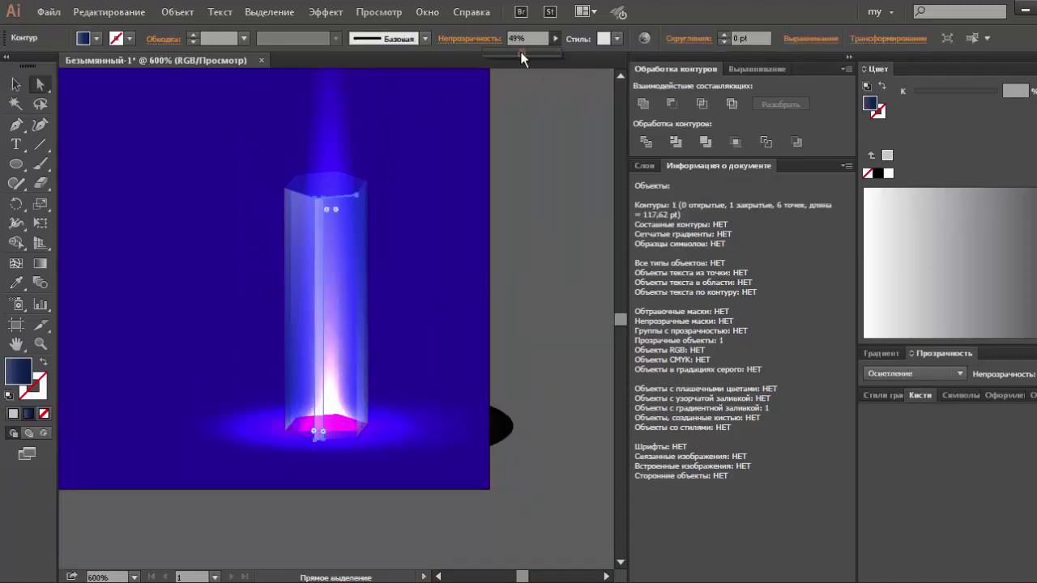
left_click(910, 374)
left_click(890, 185)
left_click(565, 193)
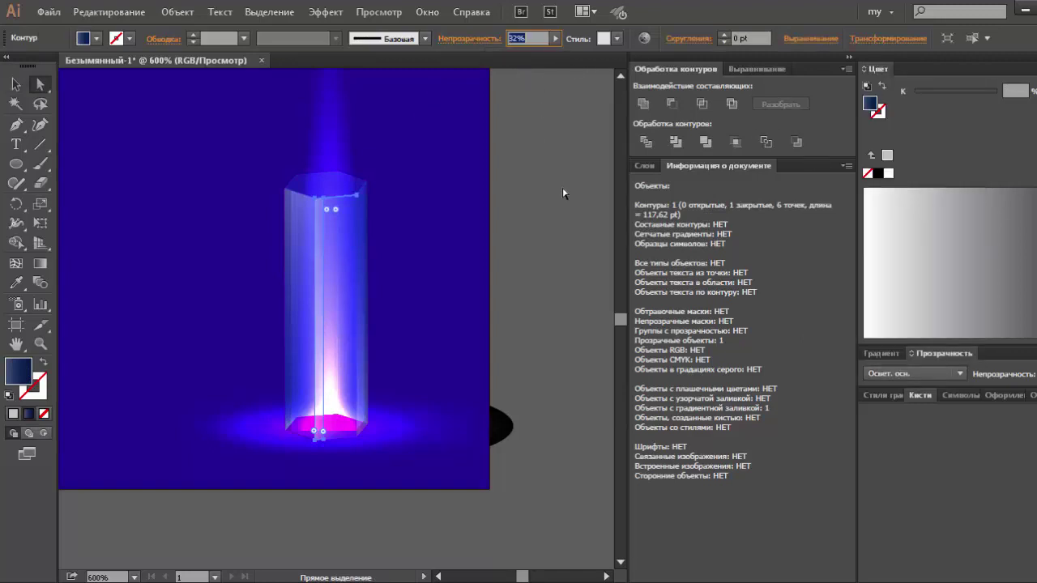
left_click(546, 228)
Step: Inspect the base glow ellipses, beam mesh and magenta hexagon, undoing accidental moves, then zoom out
left_click_drag(443, 415, 513, 335)
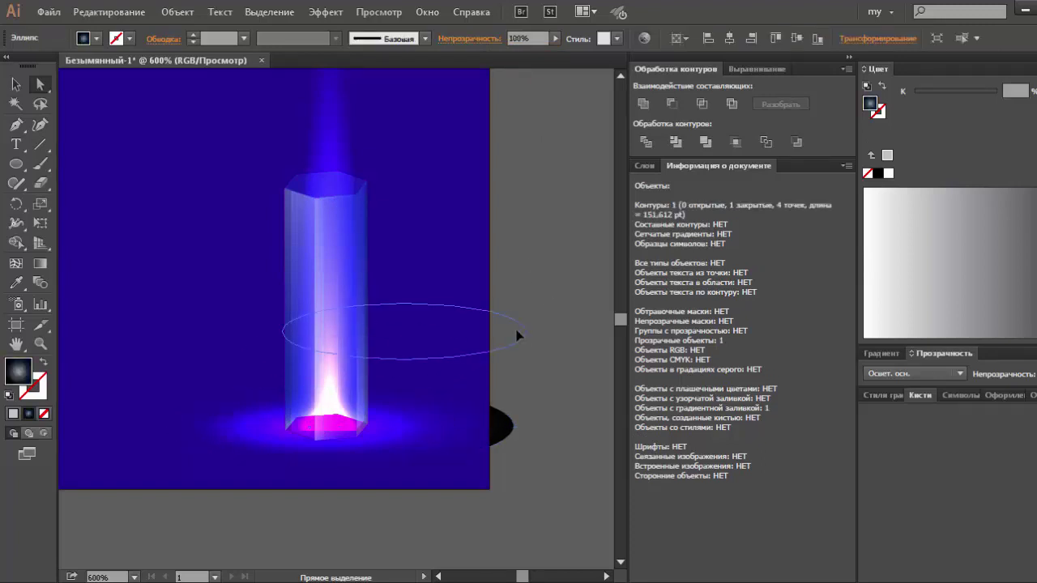
key("ctrl+z")
left_click_drag(536, 398, 464, 436)
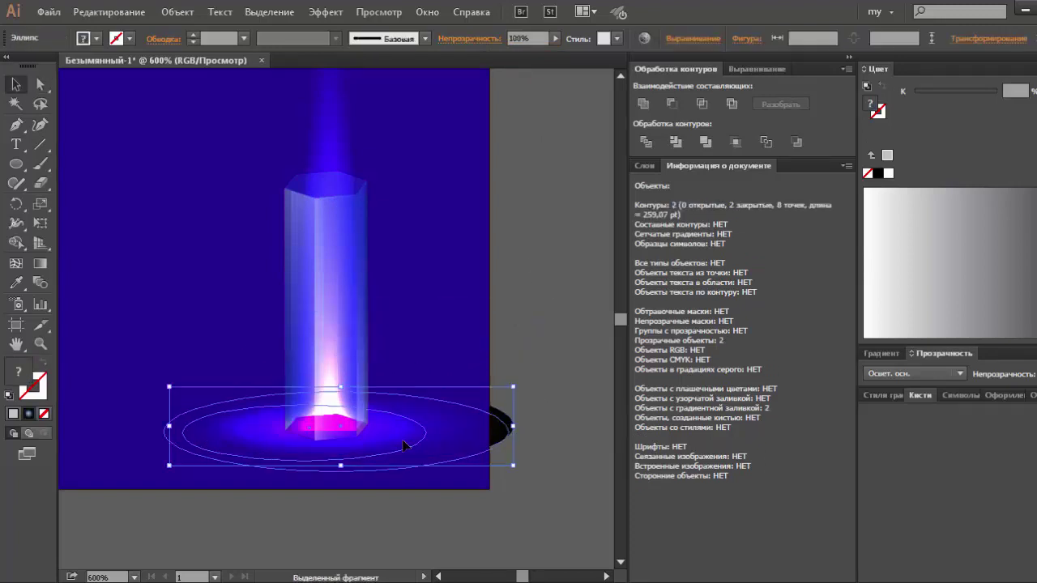
left_click_drag(402, 431, 288, 491)
key("ctrl+z")
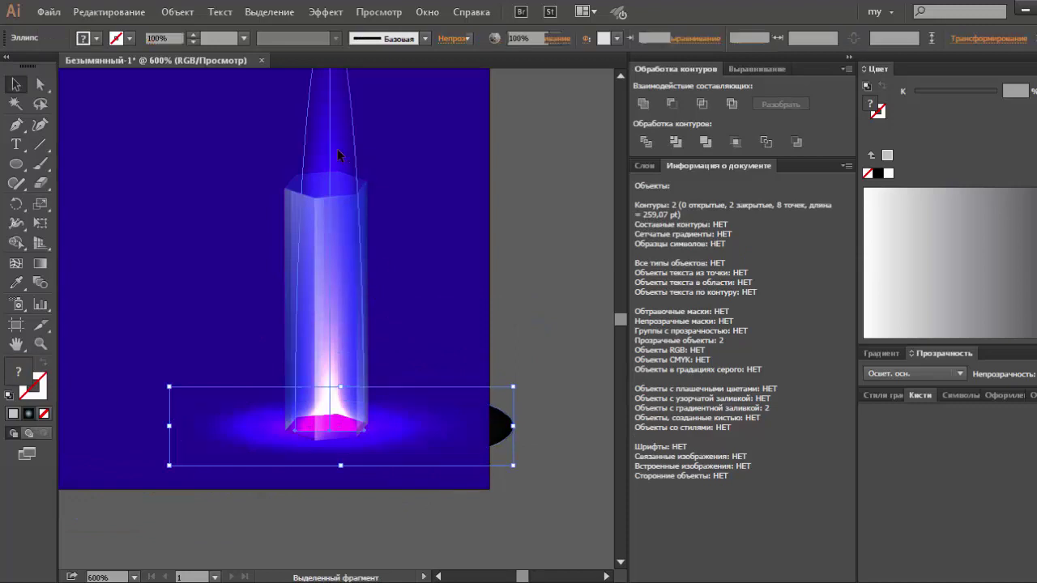
left_click(339, 151)
key("a")
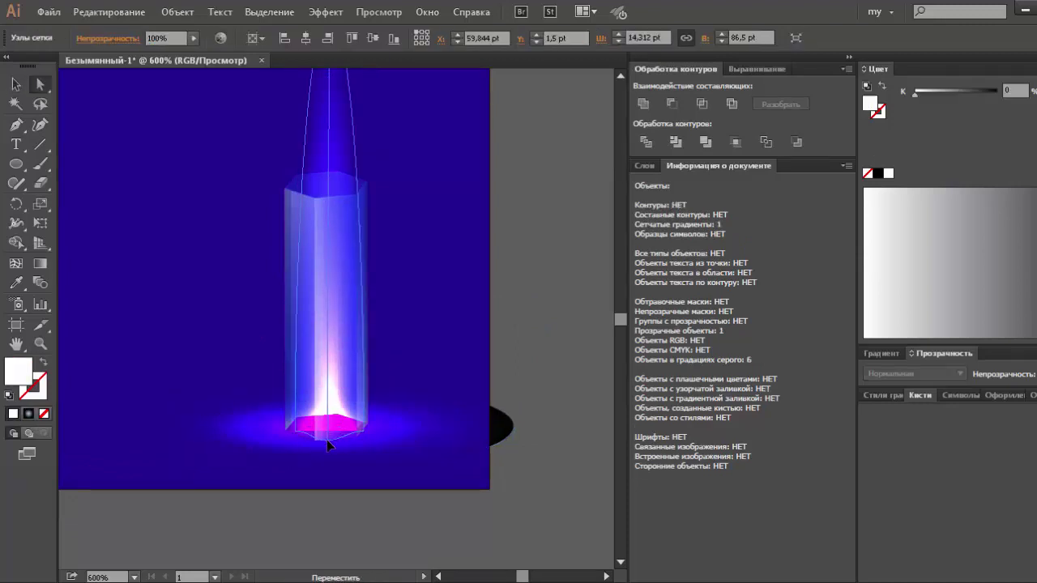
left_click(317, 439)
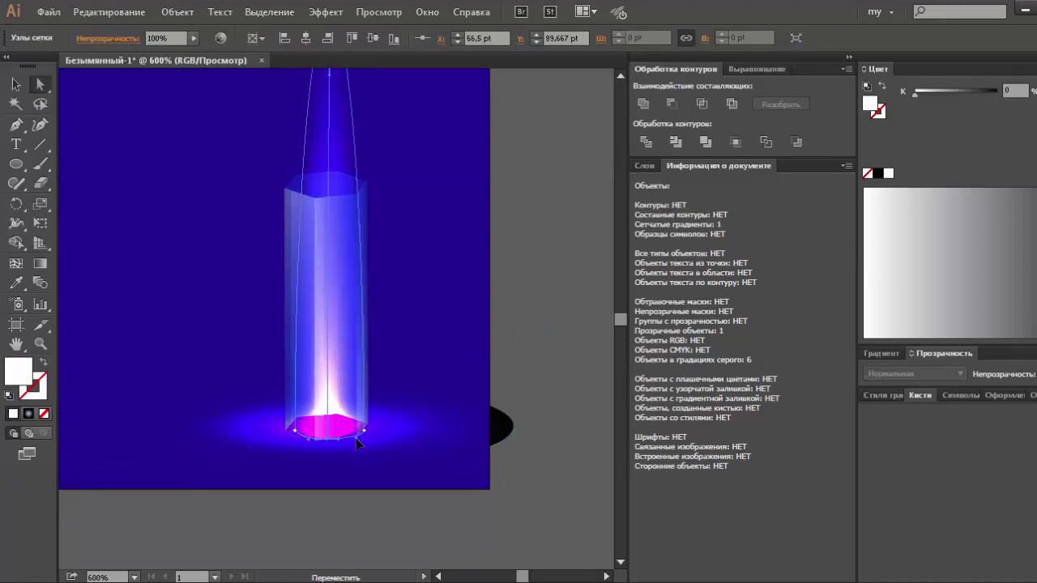
key("v")
left_click(536, 423)
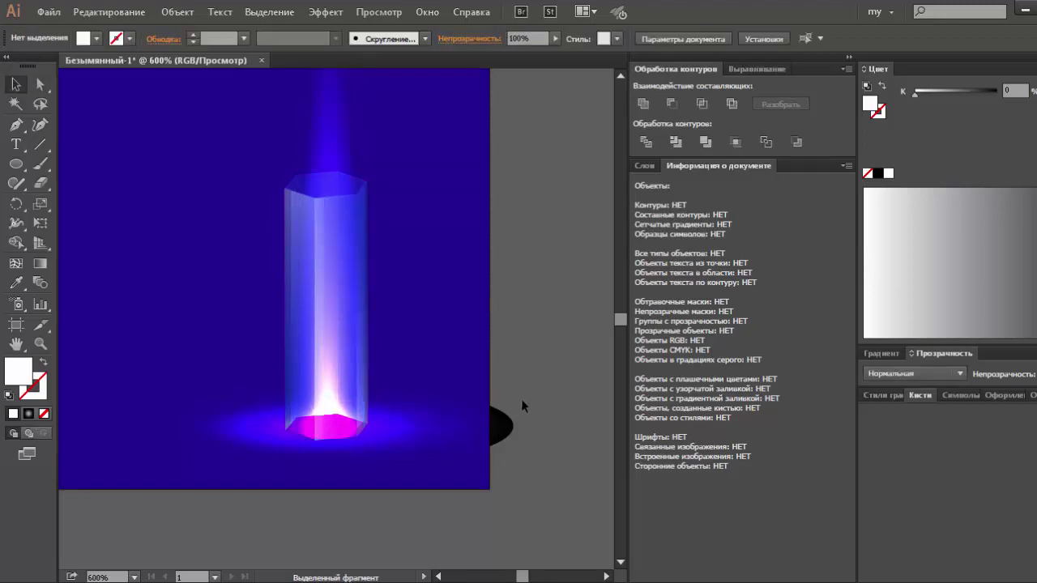
key("ctrl+minus")
left_click_drag(16, 164, 61, 203)
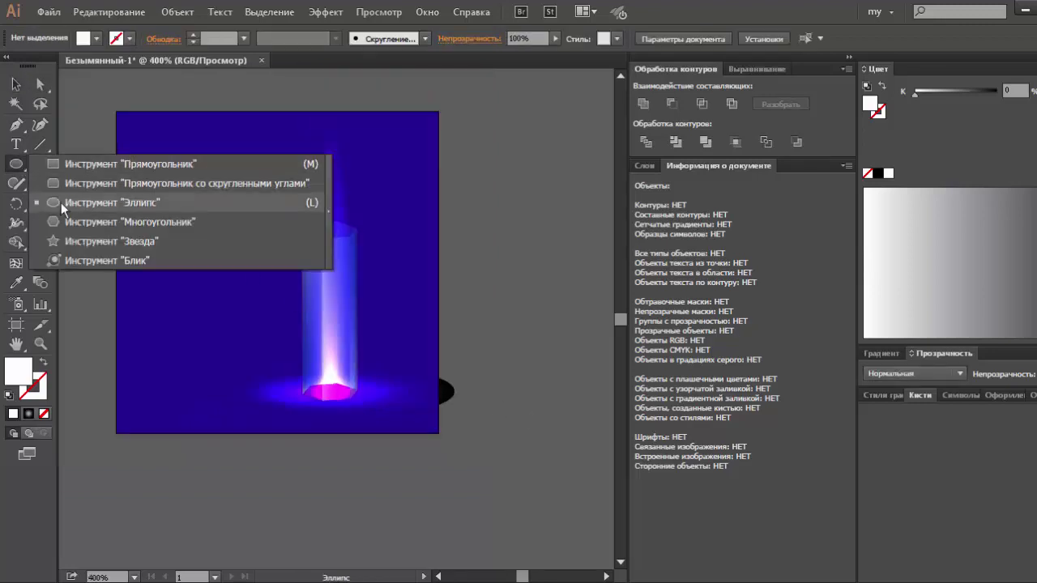
Step: Select the prism's top ellipse and fill it white
key("v")
left_click(354, 239)
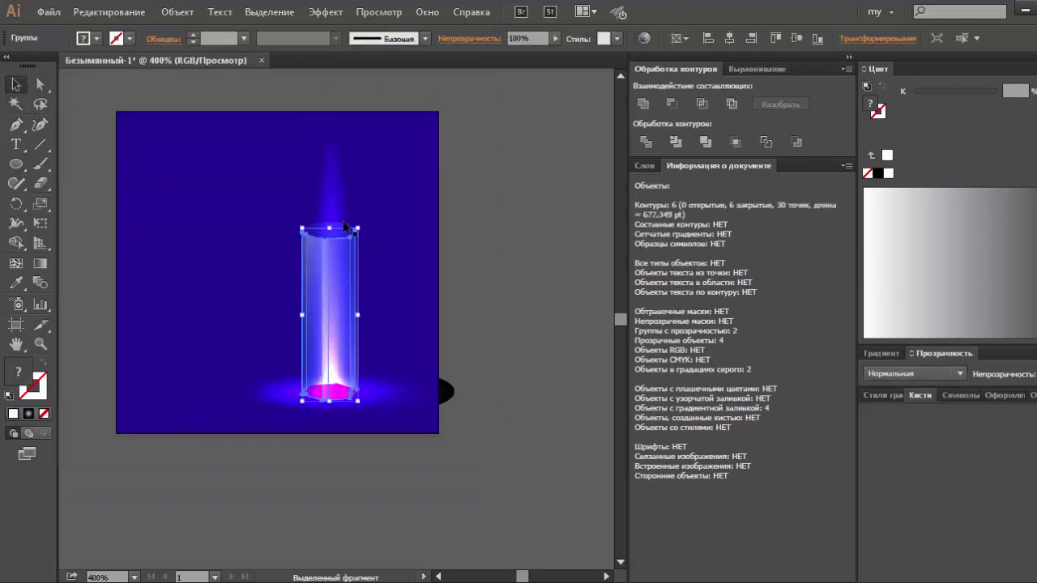
left_click(428, 237)
left_click(348, 235)
left_click(349, 243)
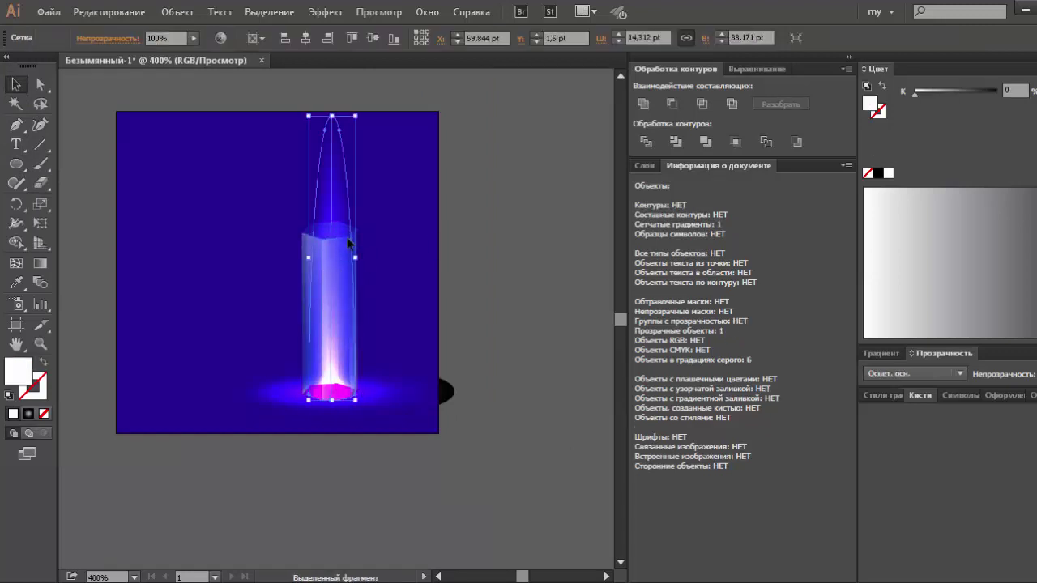
left_click(887, 174)
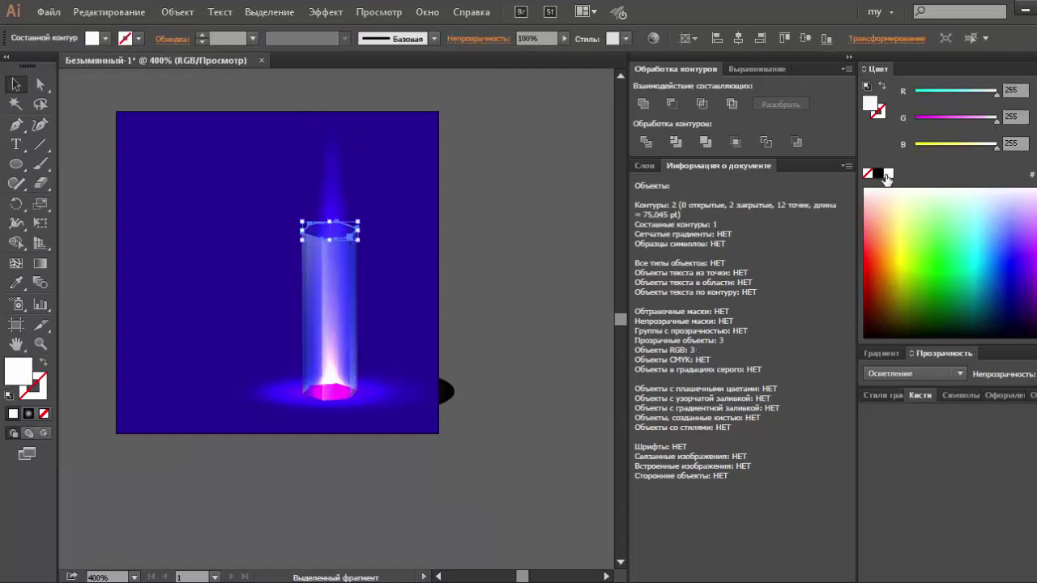
left_click(588, 256)
Step: Apply a gradient fill to the top ellipse and set its type to Linear
left_click(356, 234)
left_click(884, 353)
left_click(874, 377)
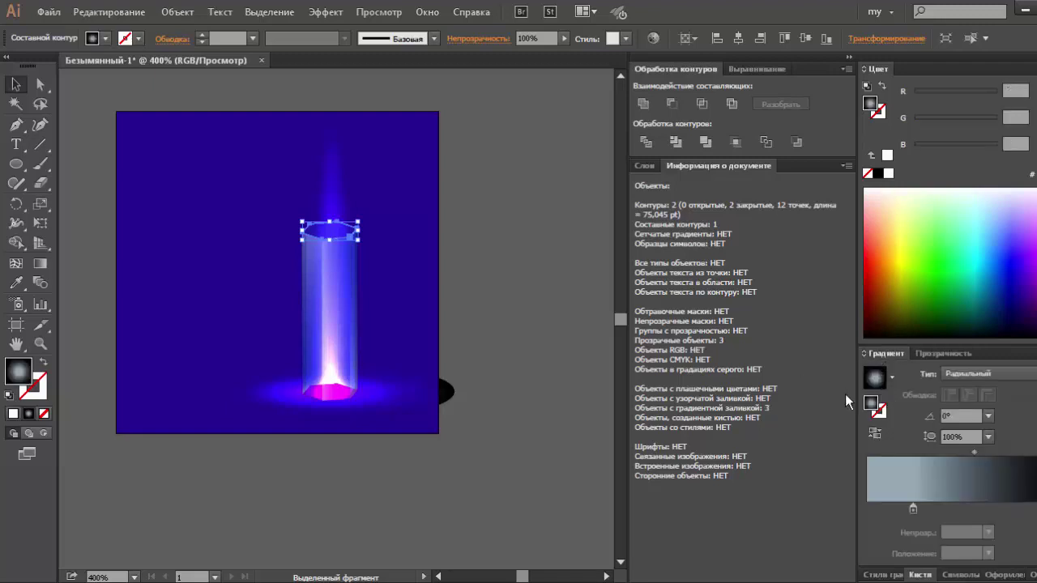
left_click(506, 311)
left_click(338, 245)
left_click(968, 374)
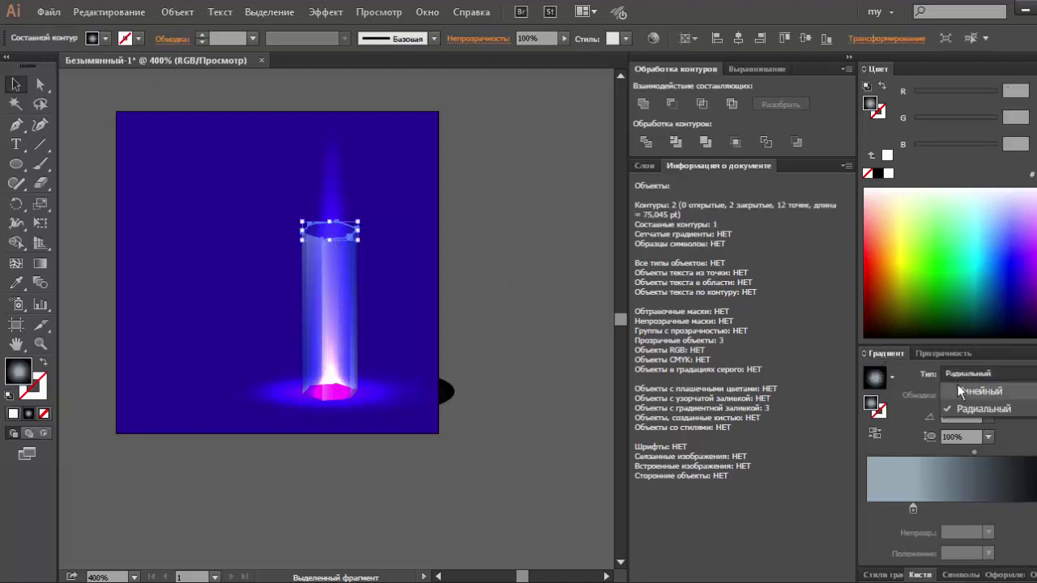
left_click(522, 308)
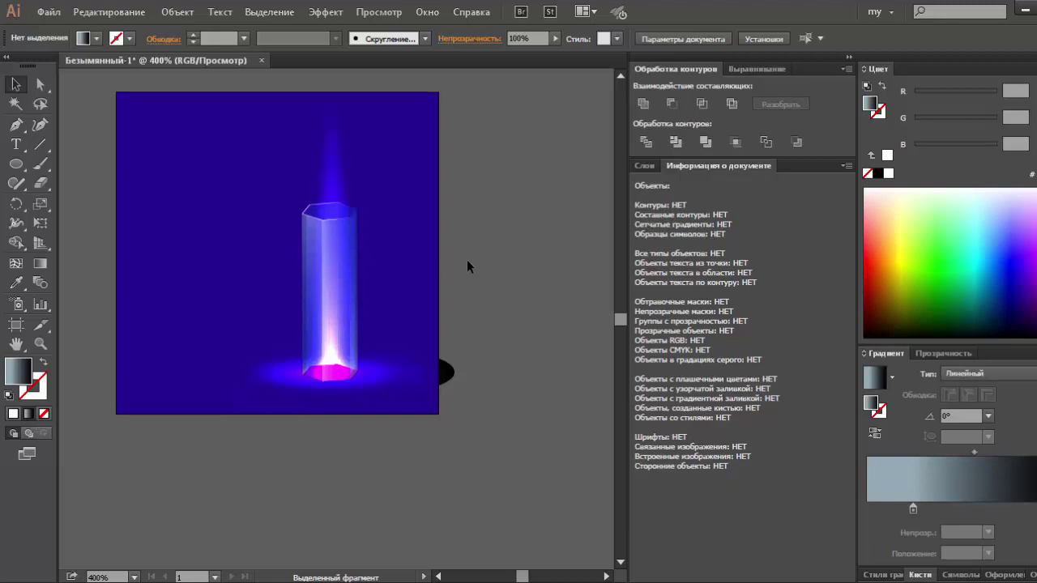
Step: Draw a circle on the artboard's left with a radial gradient and Screen blending
left_click_drag(15, 163, 48, 200)
left_click_drag(126, 206, 244, 323)
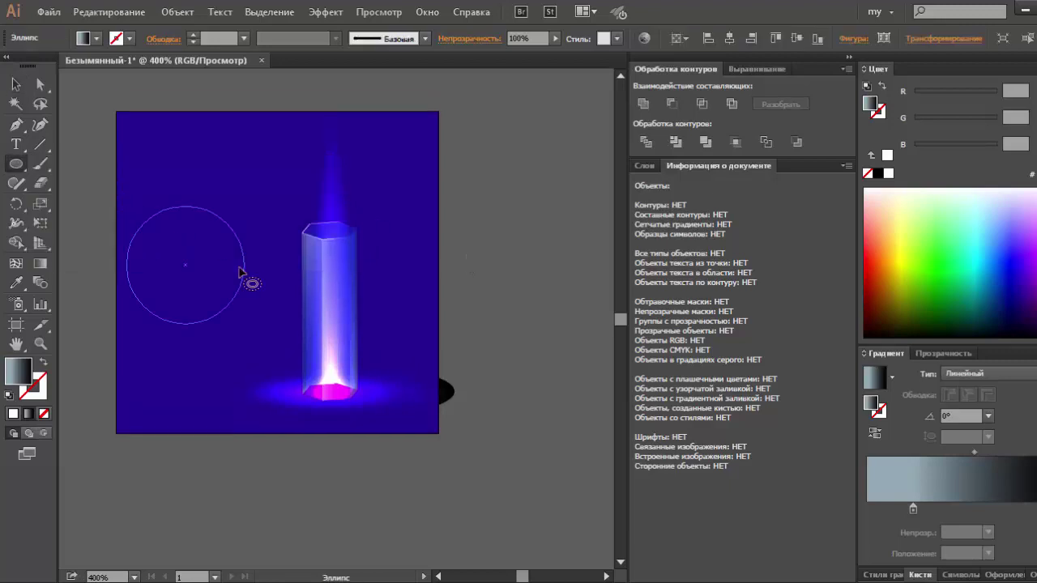
left_click(988, 373)
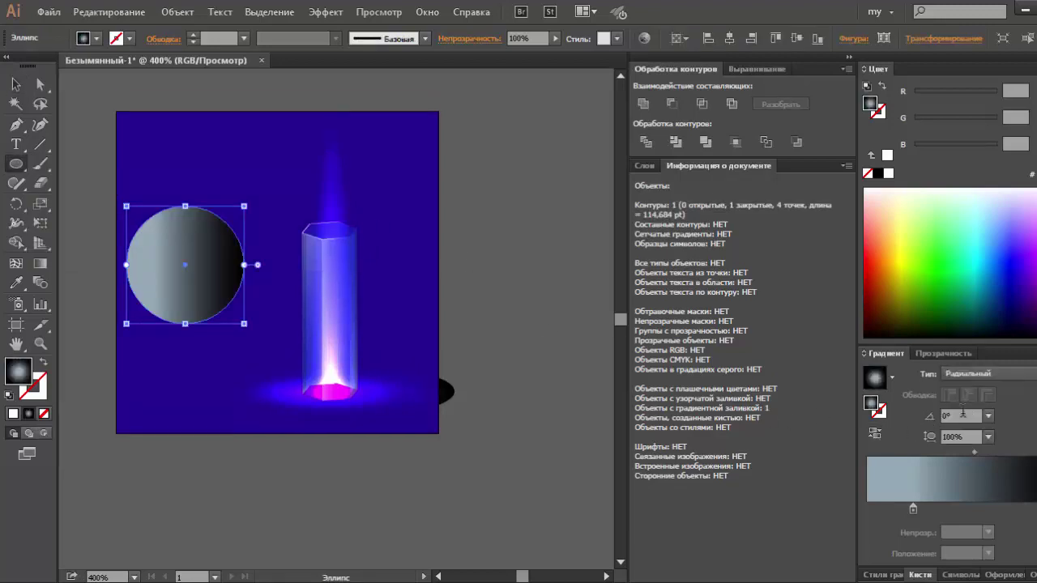
left_click(963, 392)
left_click(923, 354)
left_click(911, 374)
left_click(905, 167)
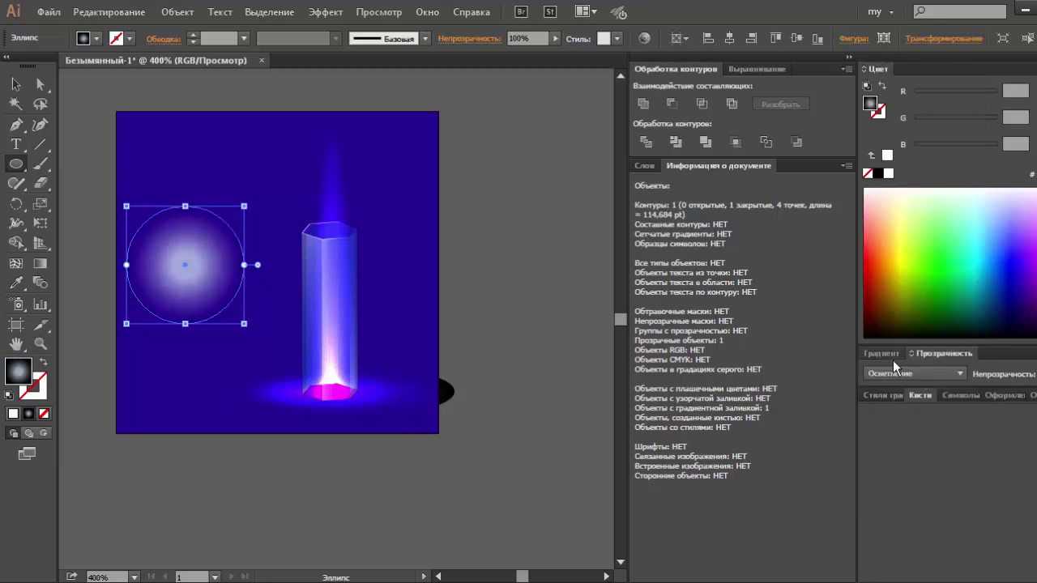
Step: Colour the radial gradient's centre stop red
left_click(887, 353)
left_click(913, 508)
mouse_move(907, 304)
left_mouse_down()
mouse_move(892, 271)
mouse_move(868, 264)
left_mouse_up()
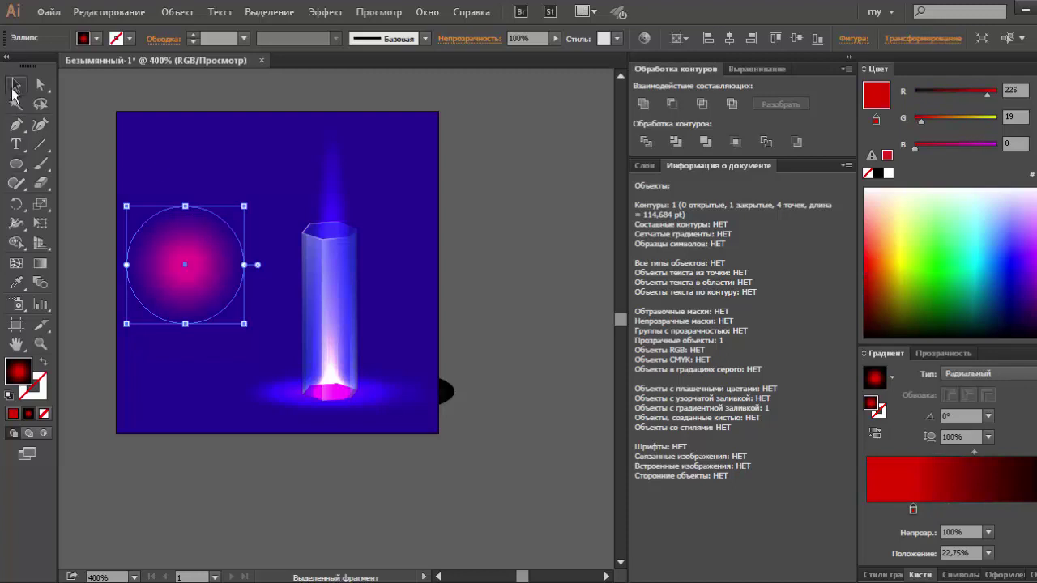
left_click(15, 83)
left_click(321, 278)
left_click(469, 267)
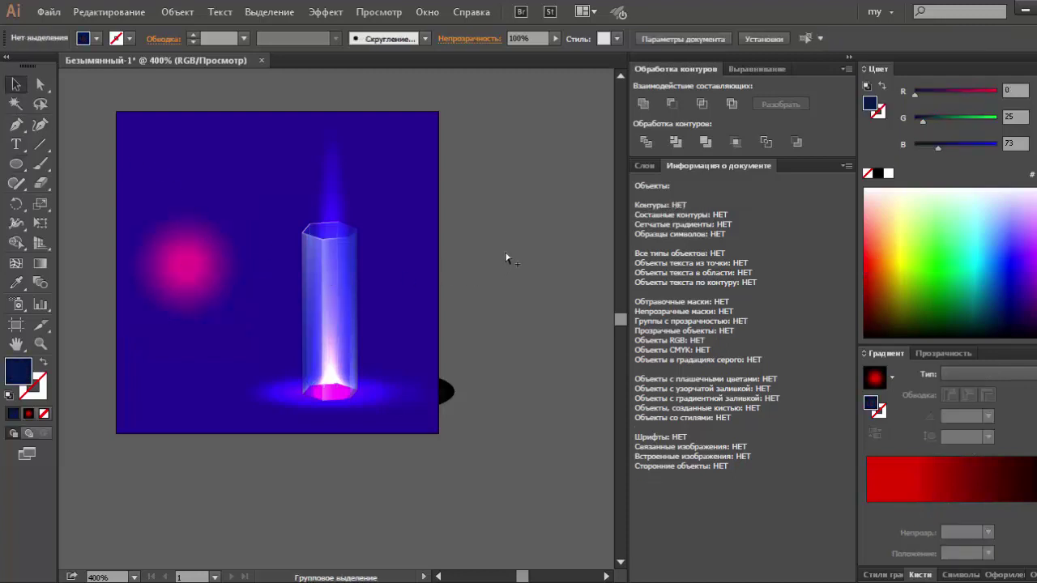
Step: Test-move the prism (undone) and shift the pink glow behind the prism's base
left_click(353, 280)
left_click(456, 259)
left_click(421, 278)
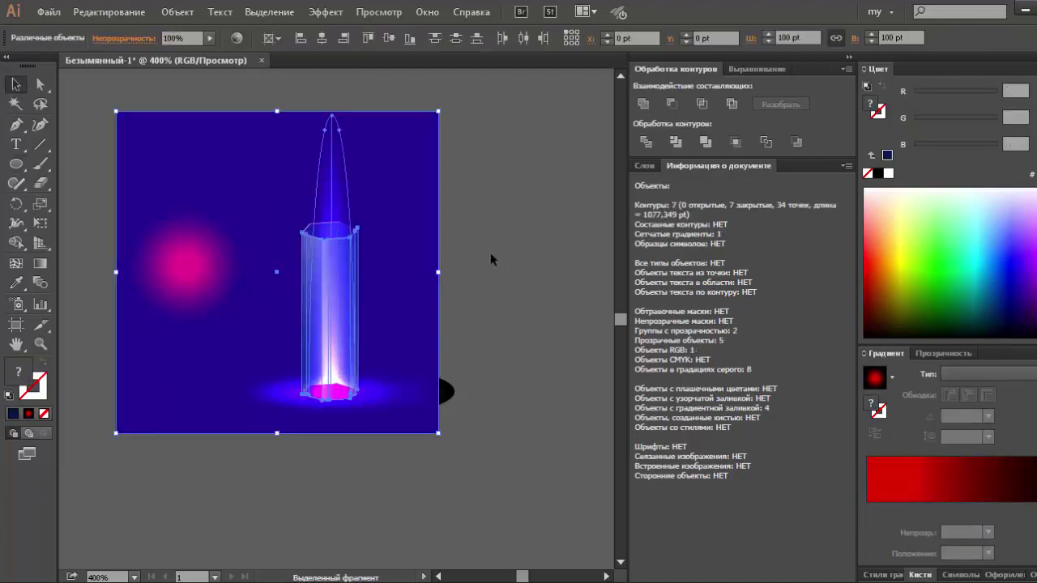
left_click(331, 275)
left_click_drag(332, 275, 457, 280)
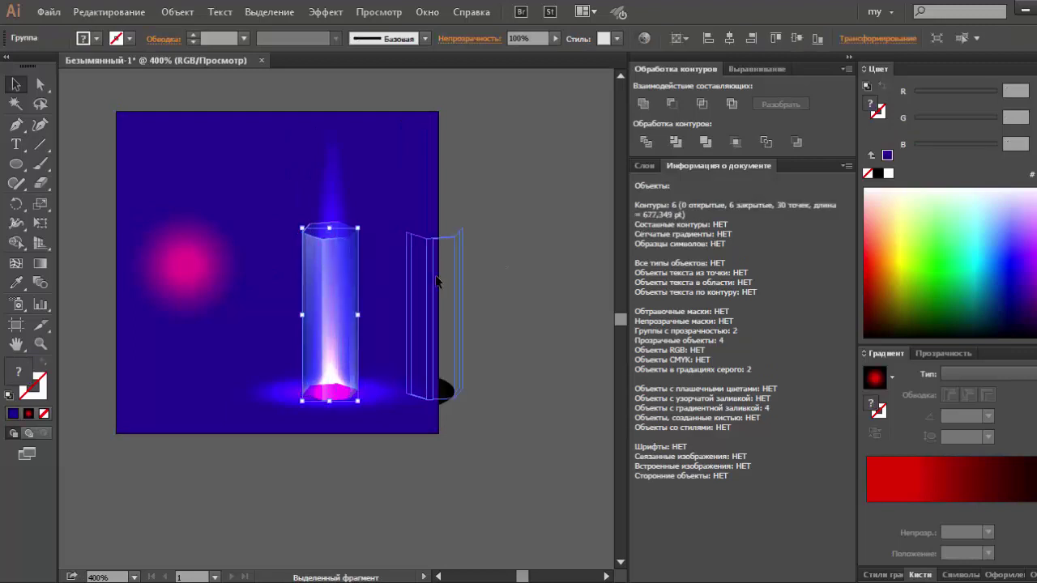
key("ctrl+z")
left_click(480, 283)
left_click_drag(233, 275, 374, 364)
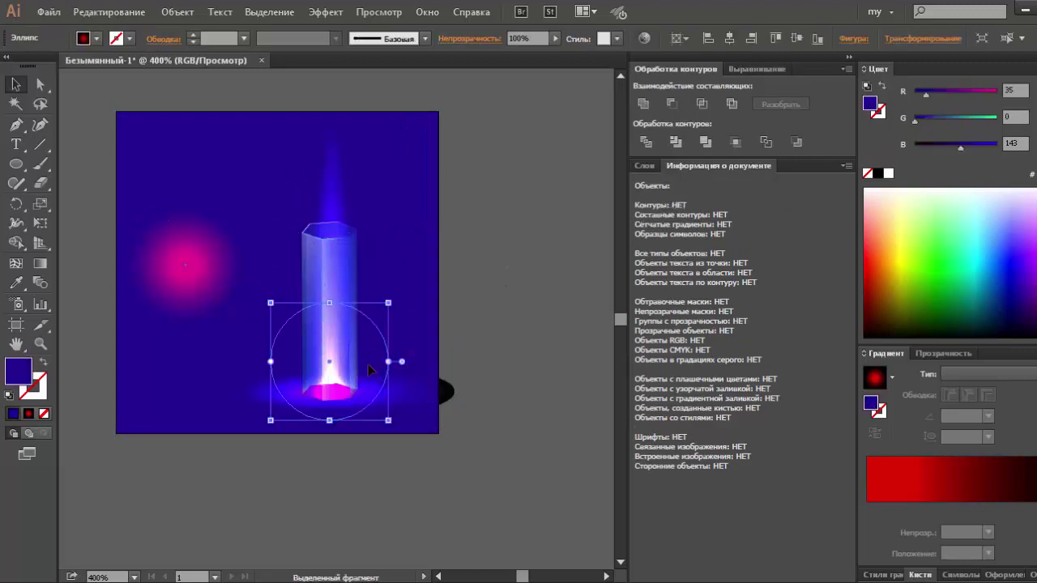
Step: Move the glow circle to the artboard's right edge, undoing trial moves of the beam and front panels
left_click(348, 260)
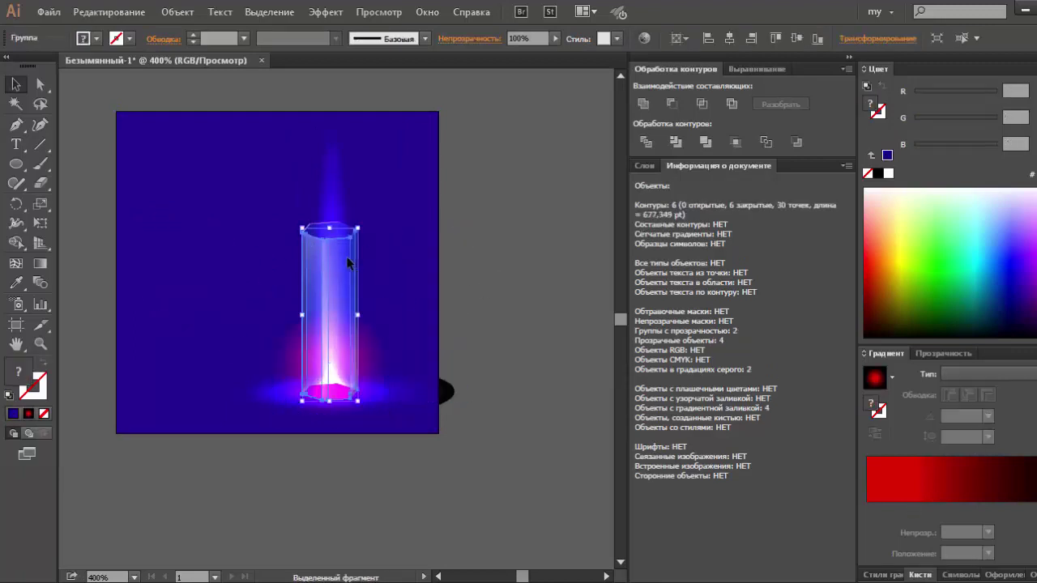
left_click(465, 268)
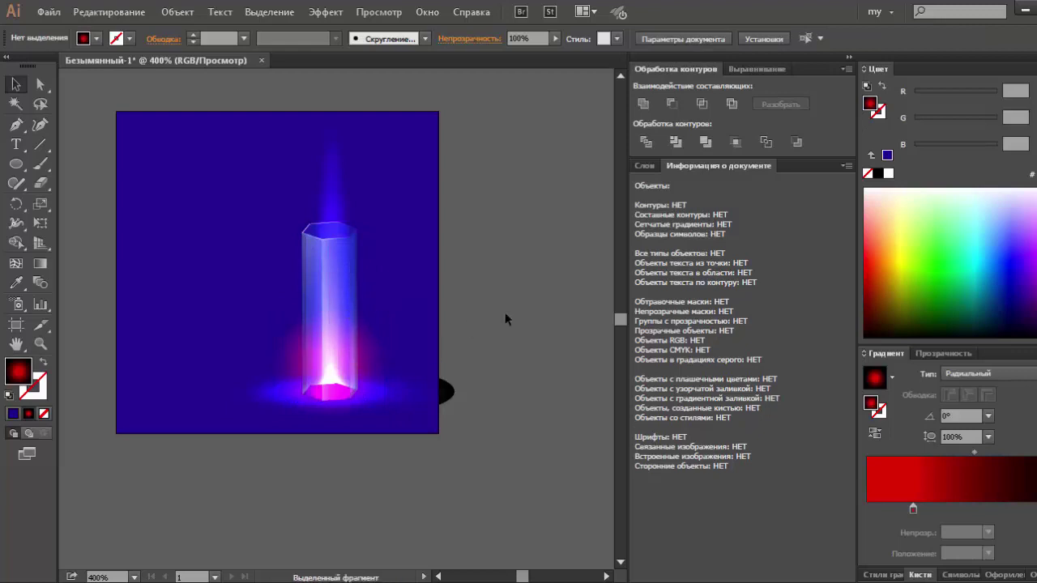
left_click(332, 230)
left_click_drag(332, 229, 381, 191)
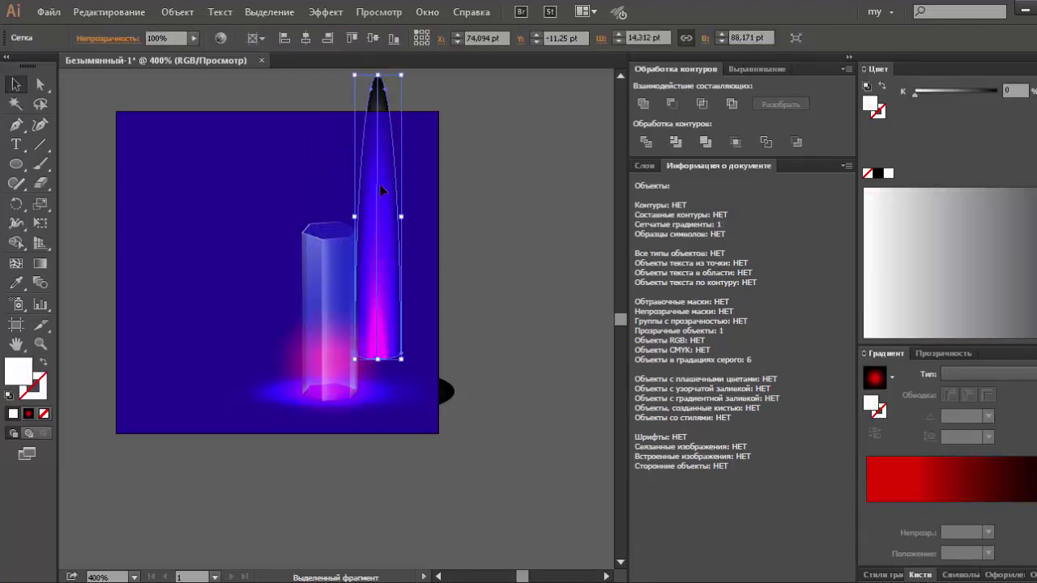
key("ctrl+z")
left_click(346, 400)
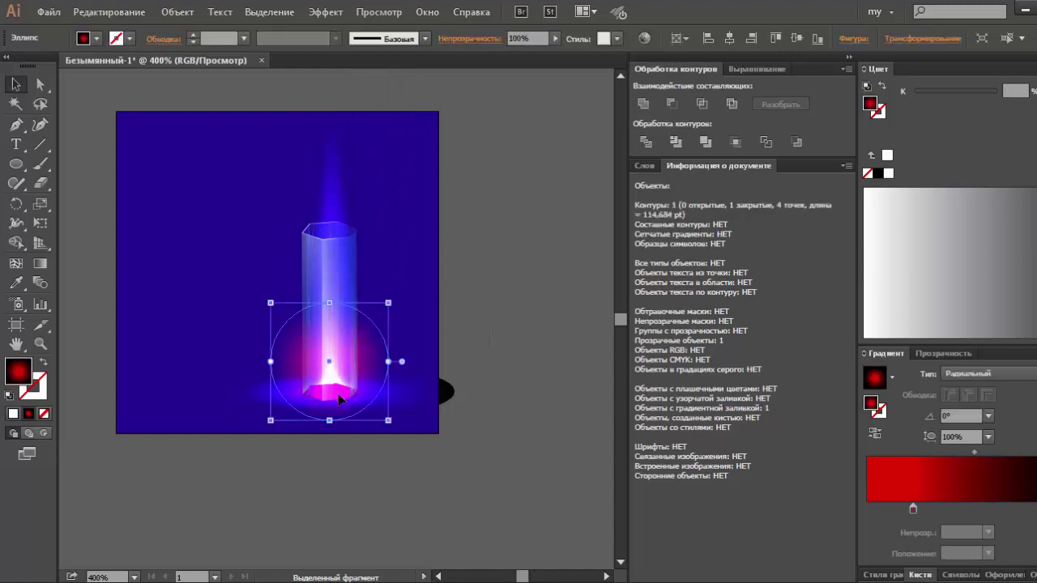
left_click_drag(346, 400, 437, 324)
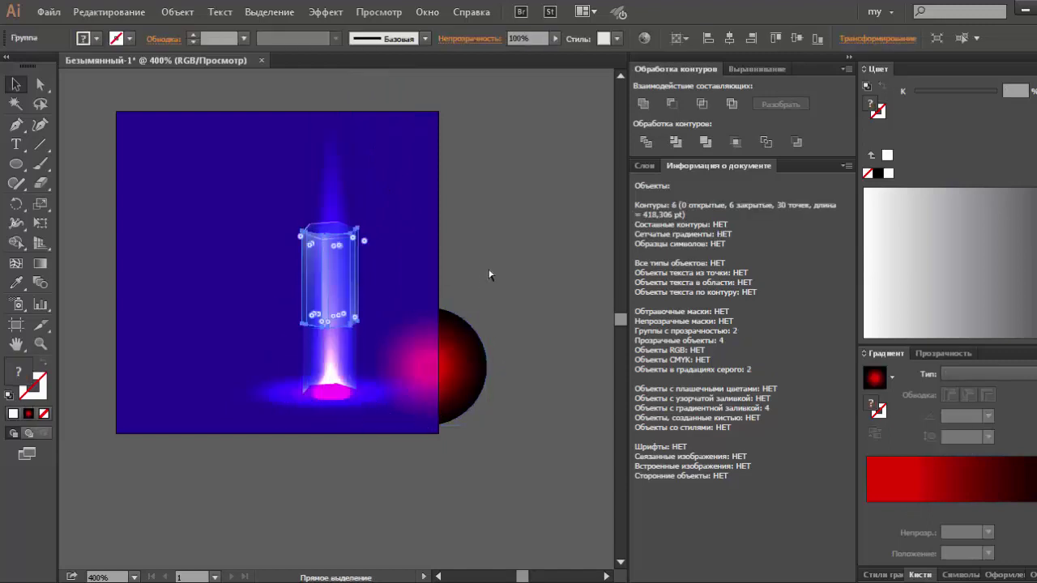
left_click(347, 324)
left_click_drag(347, 324, 480, 295)
key("ctrl+z")
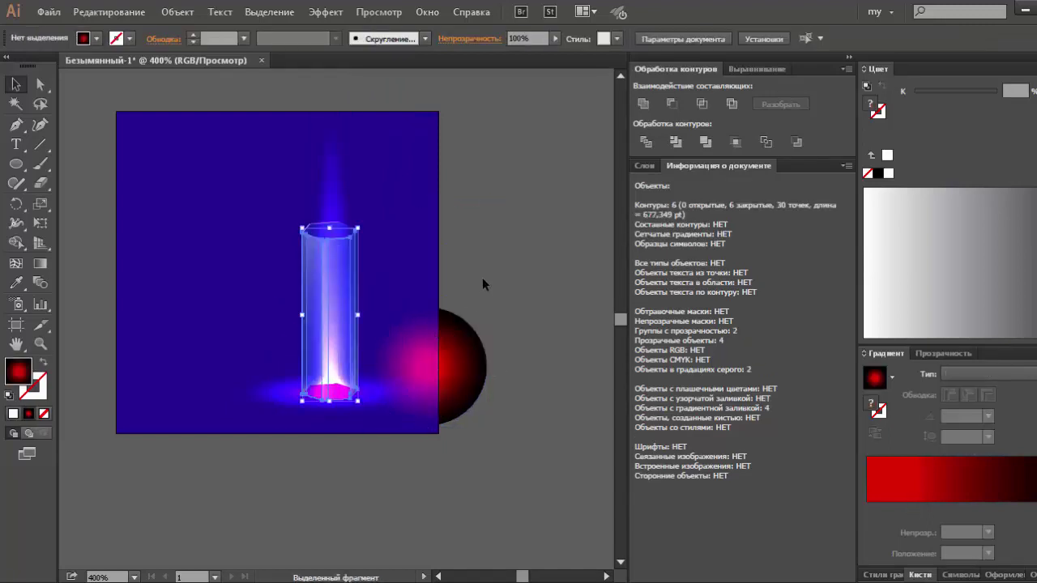
left_click(480, 278)
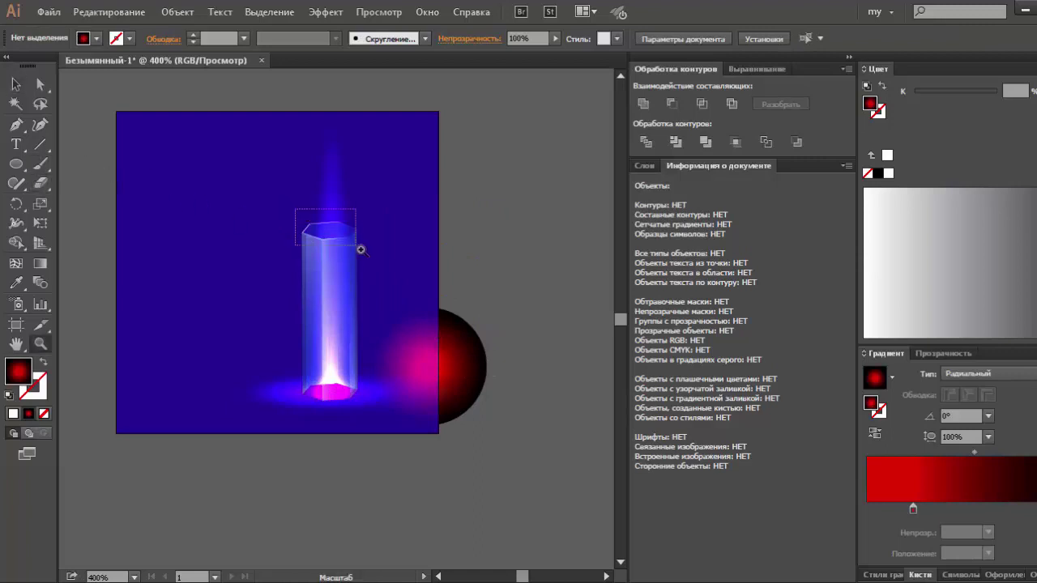
Step: Trace a closed six-corner hexagon over the prism's top with the Pen and fill it solid white
left_click_drag(296, 213, 359, 245)
left_click(16, 124)
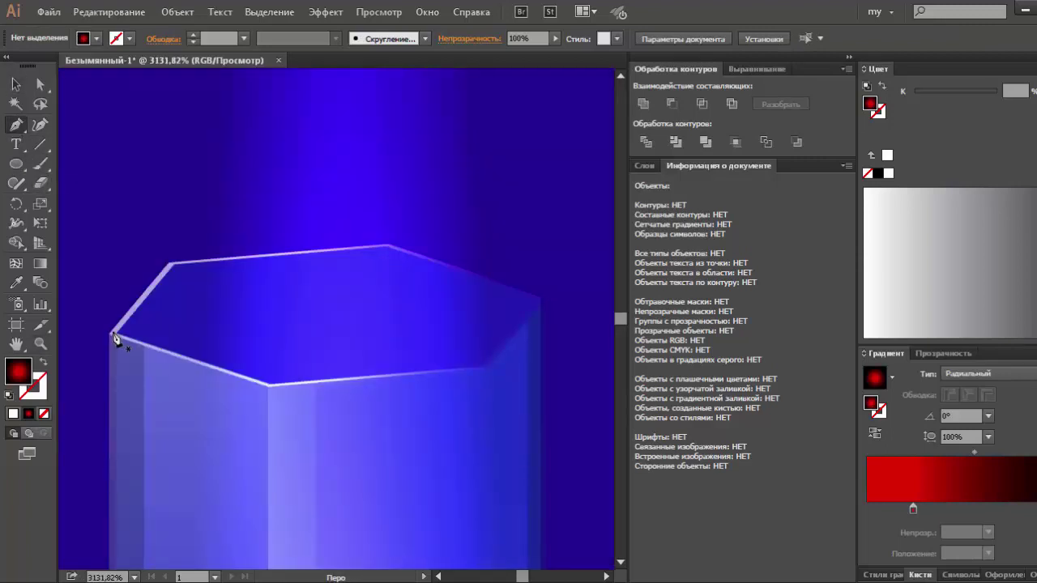
left_click(109, 333)
left_click(170, 264)
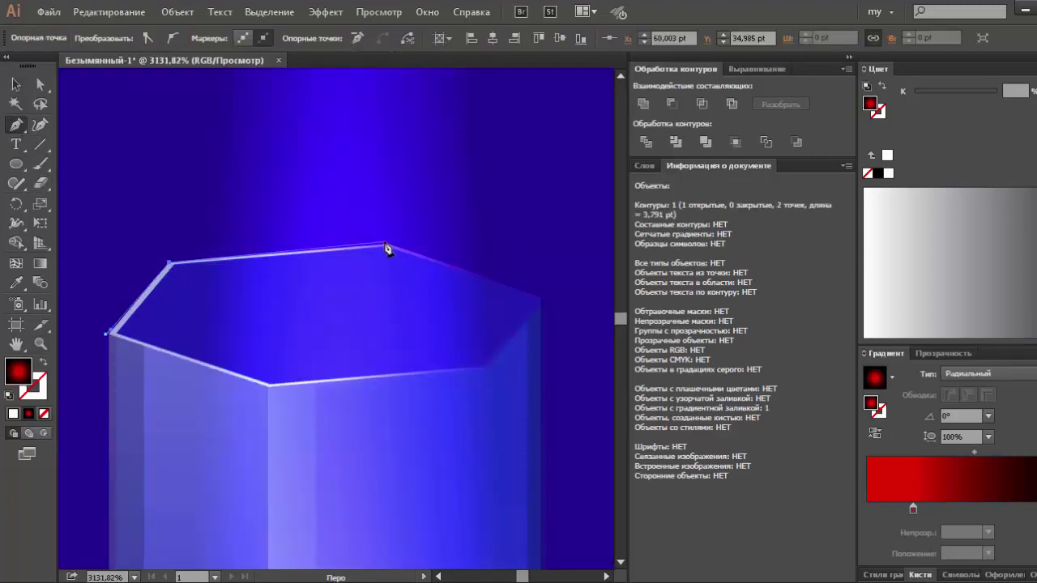
left_click(384, 242)
left_click(540, 297)
left_click(483, 370)
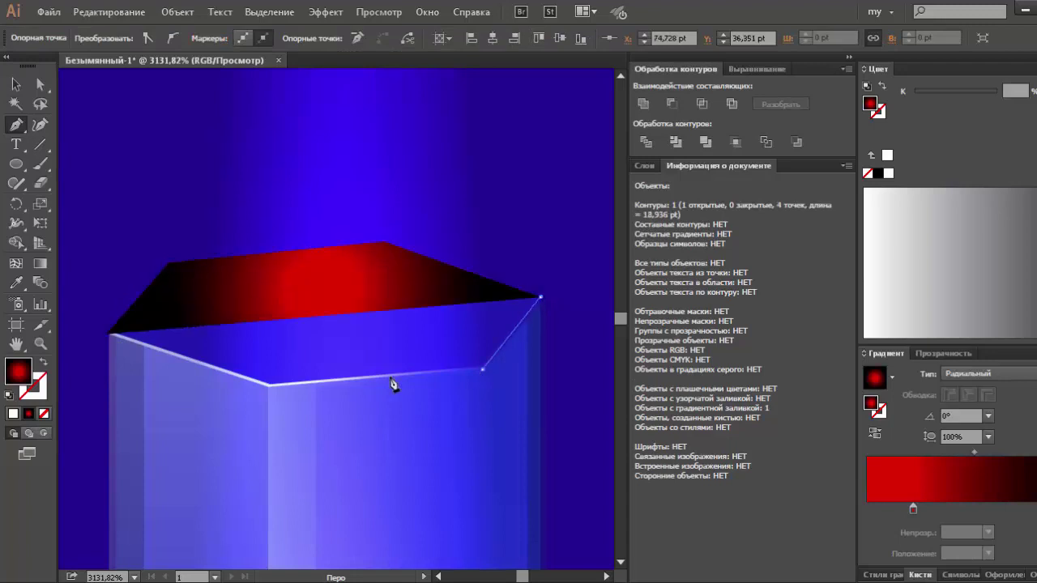
left_click(268, 386)
left_click(109, 332)
key("v")
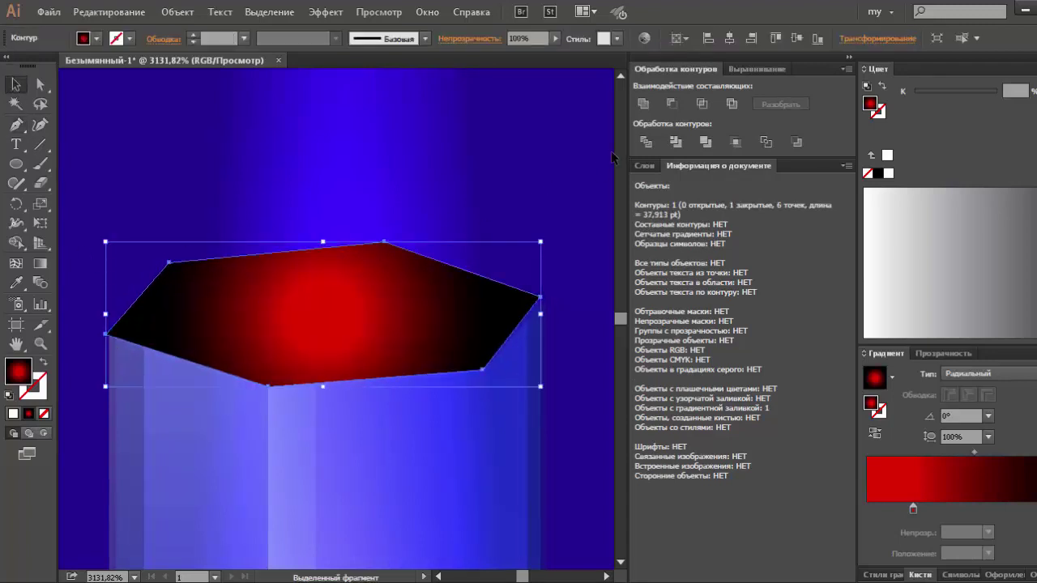
key("ctrl+0")
key("comma")
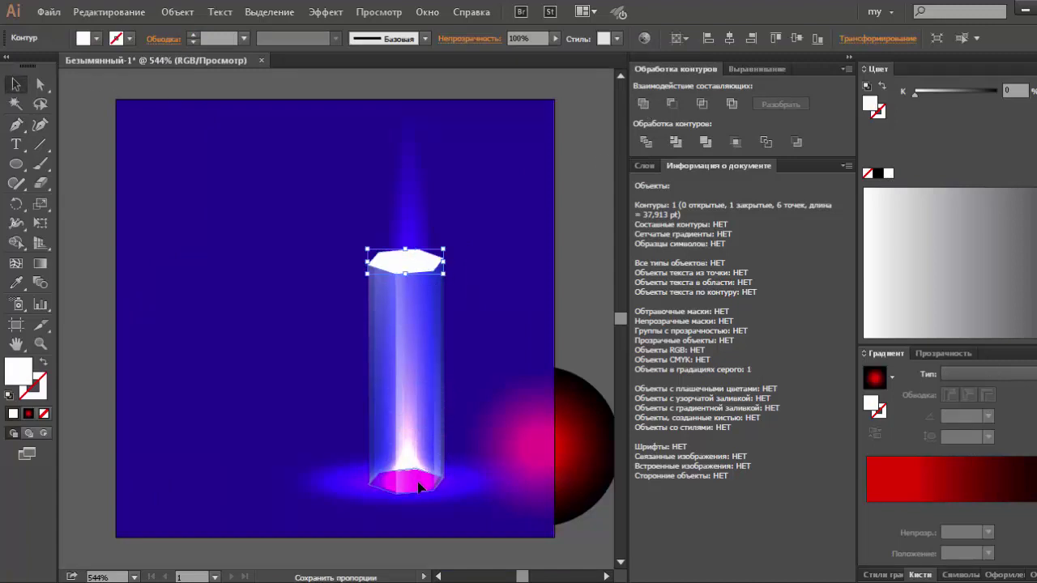
Step: Zoom in on the base hexagon and try a first mesh point, then undo it
key("ctrl+z")
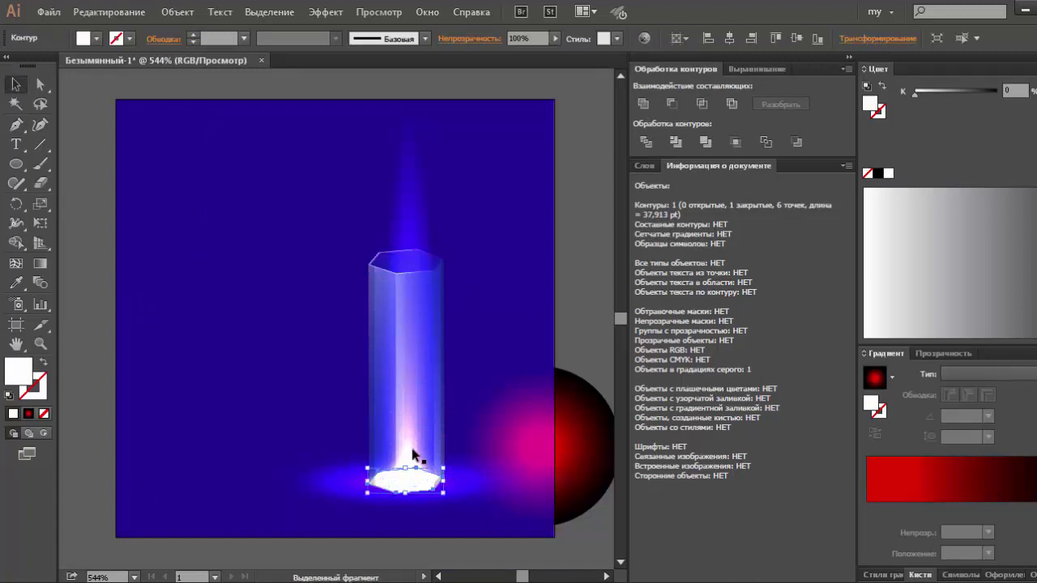
left_click_drag(370, 456, 470, 505)
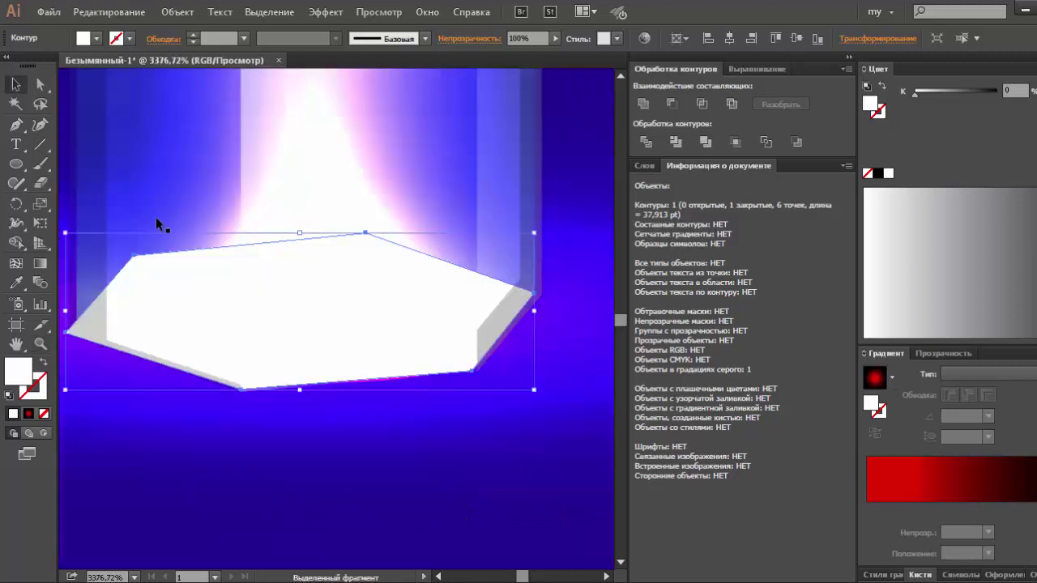
left_click(15, 264)
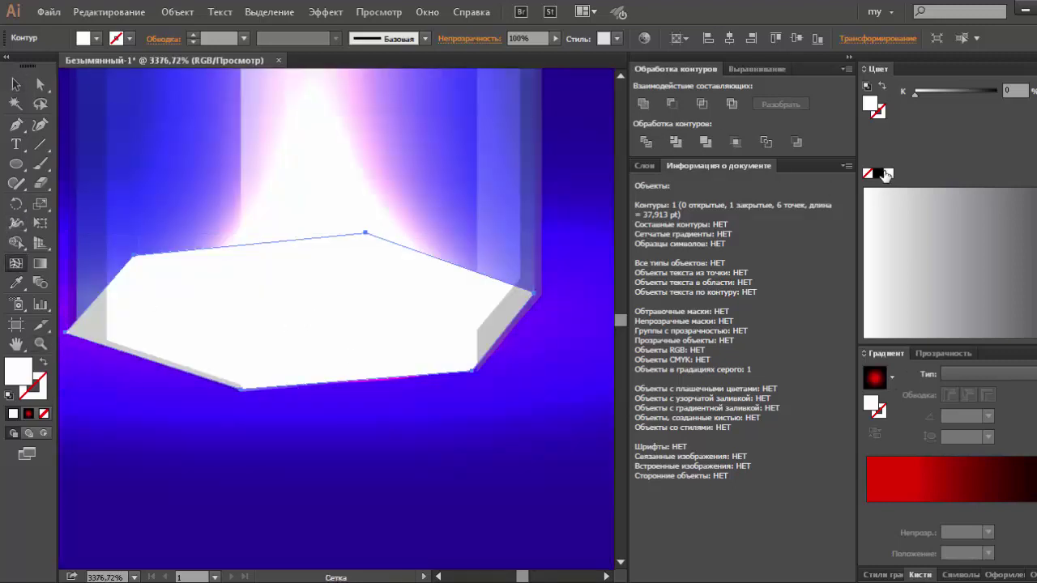
left_click(880, 173)
left_click(303, 319)
left_click(17, 86)
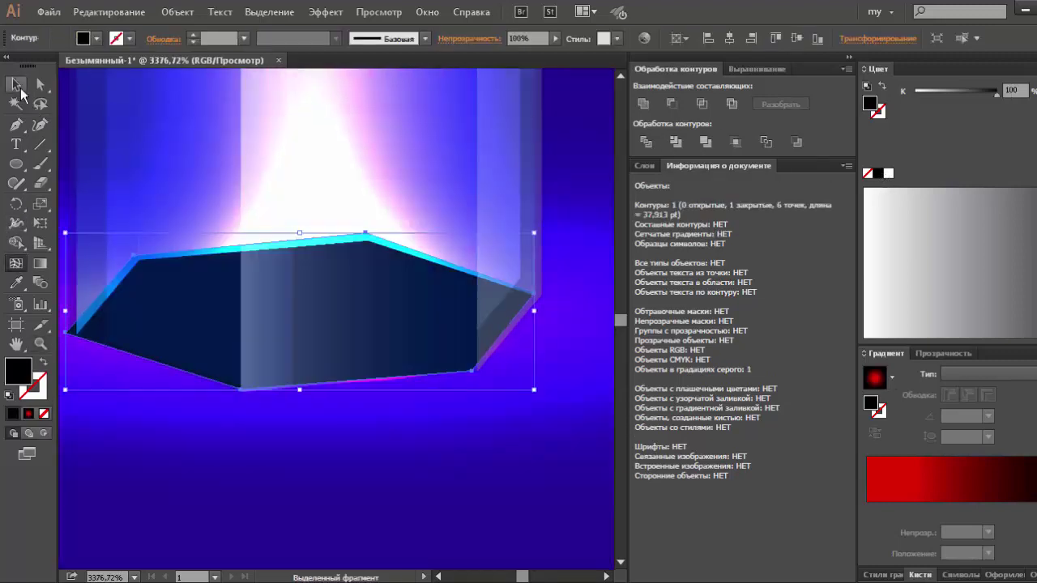
key("ctrl+z")
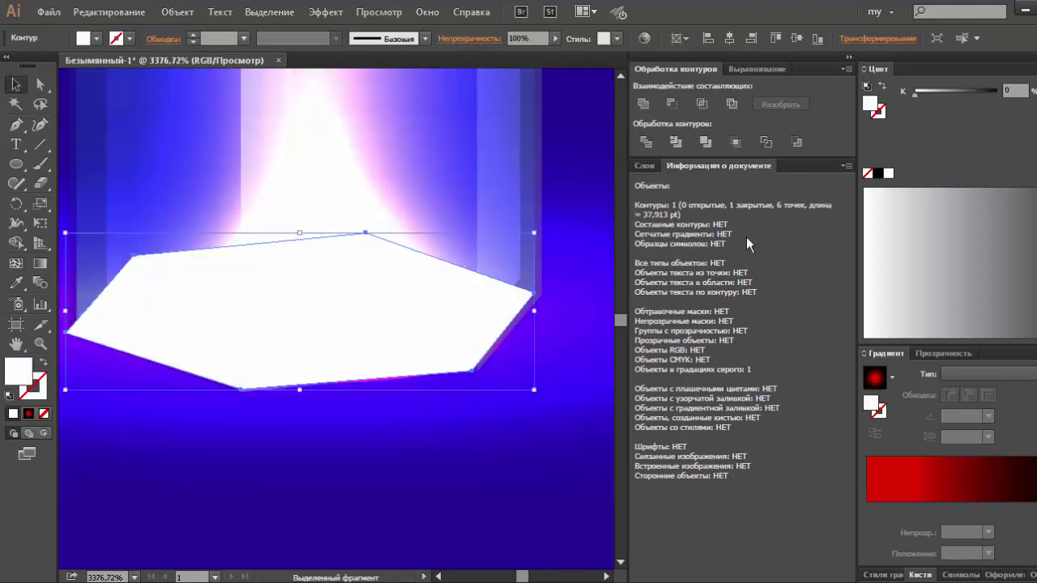
Step: Fill the hexagon black and turn it into a gradient mesh with a white point
left_click(878, 173)
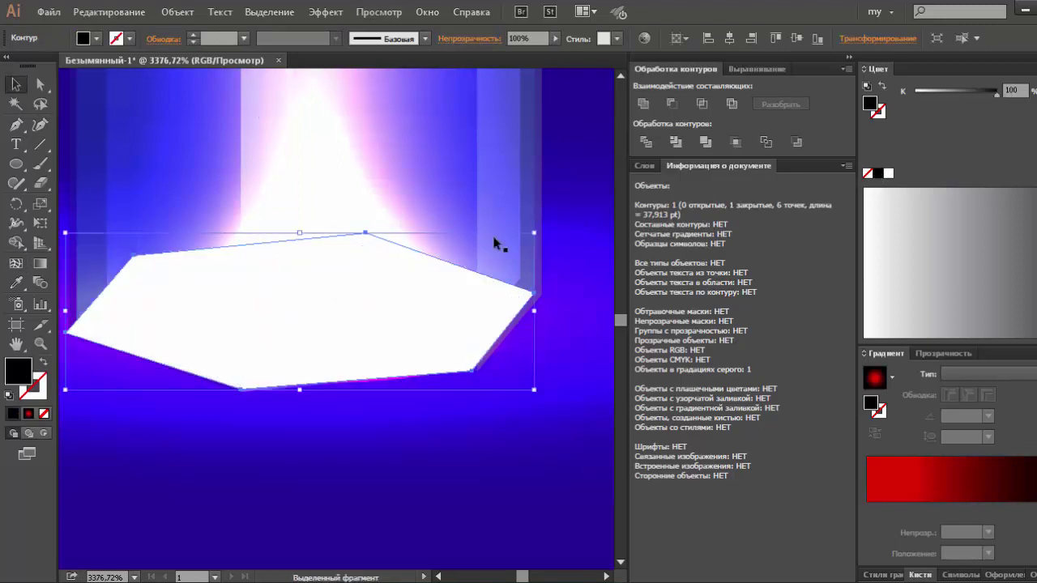
left_click(15, 263)
left_click(310, 310)
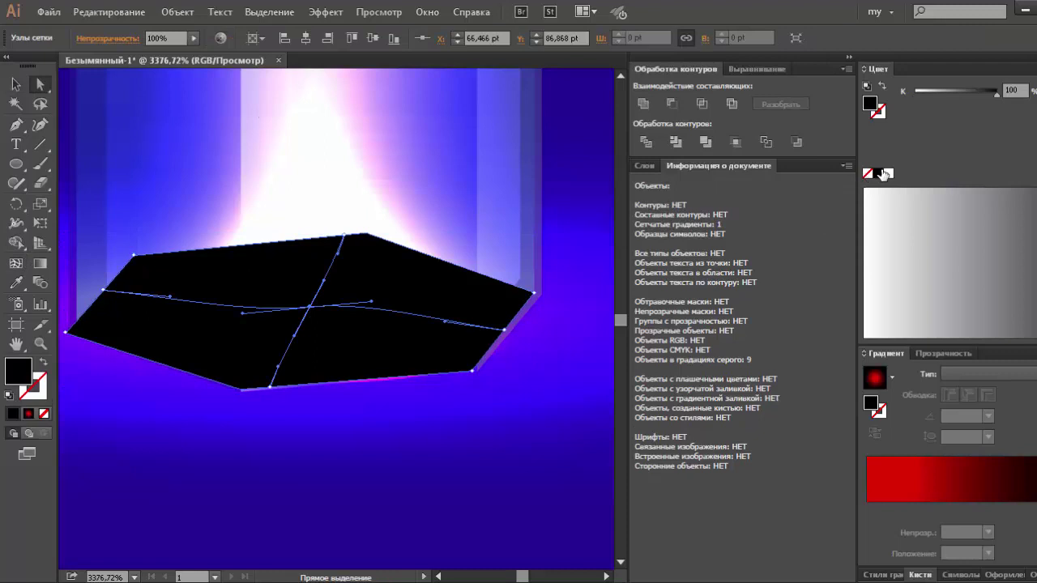
left_click(887, 173)
left_click(15, 84)
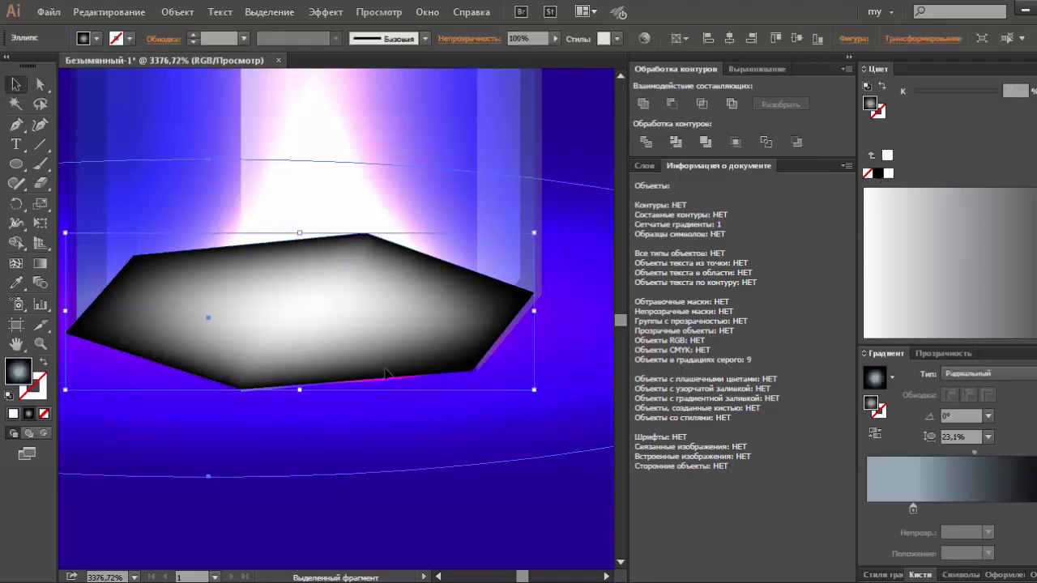
Step: Set the mesh's blend mode to Lighten (Осветление)
left_click(939, 353)
left_click(914, 371)
left_click(904, 192)
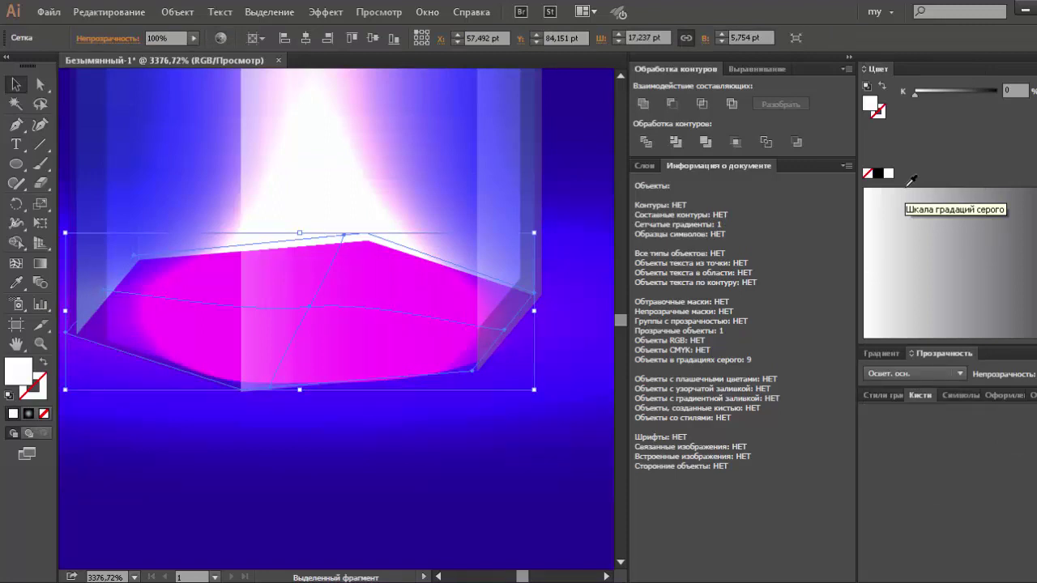
left_click(914, 373)
left_click(897, 174)
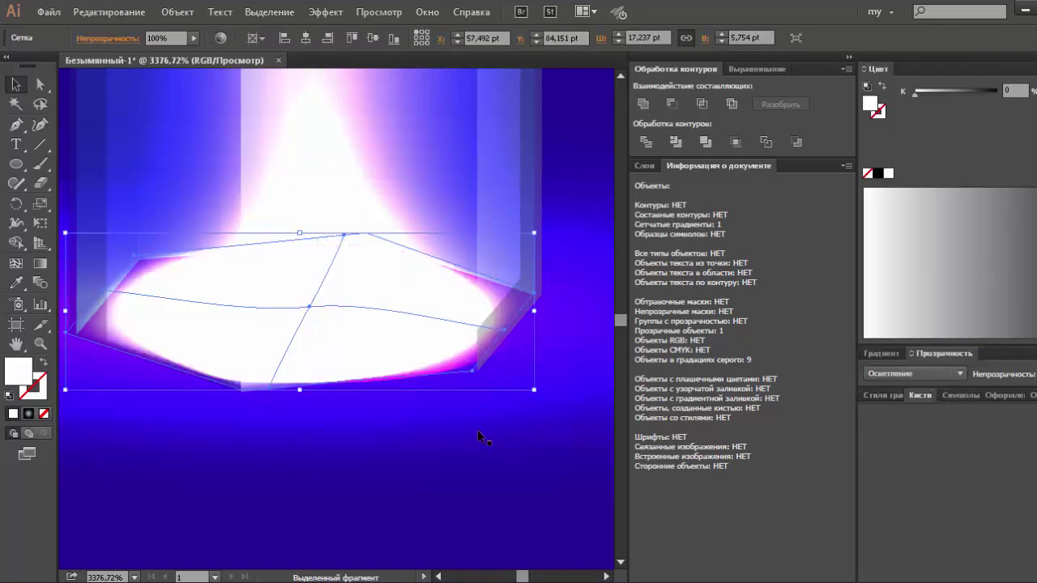
Step: Add another mesh line across the base and darken its point to 88% black
key("u")
left_click(157, 299)
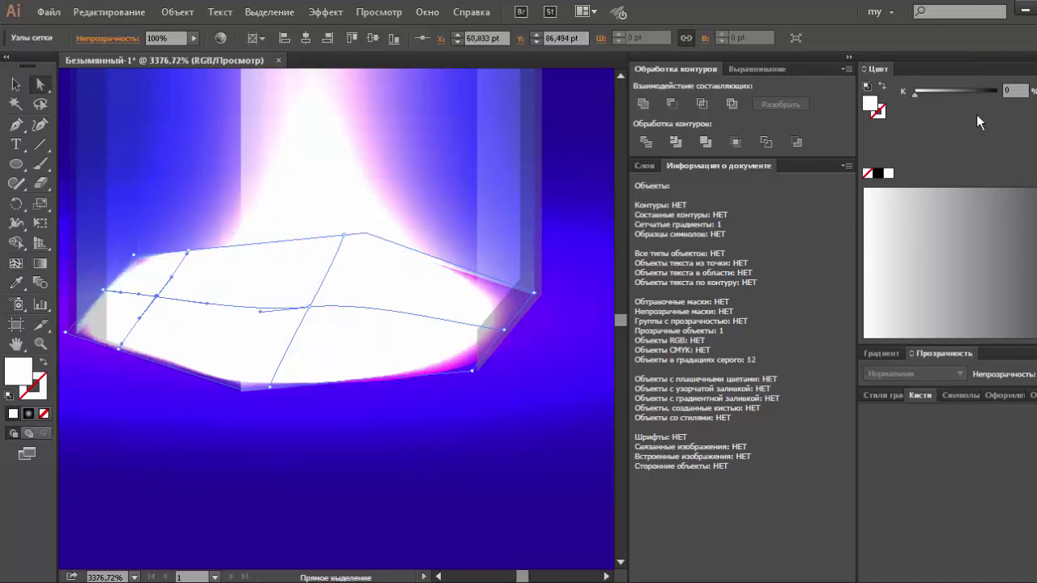
left_click(967, 95)
left_click_drag(967, 95, 999, 95)
Step: Select the glow mesh in the Layers panel and isolate it for editing
left_click(201, 330)
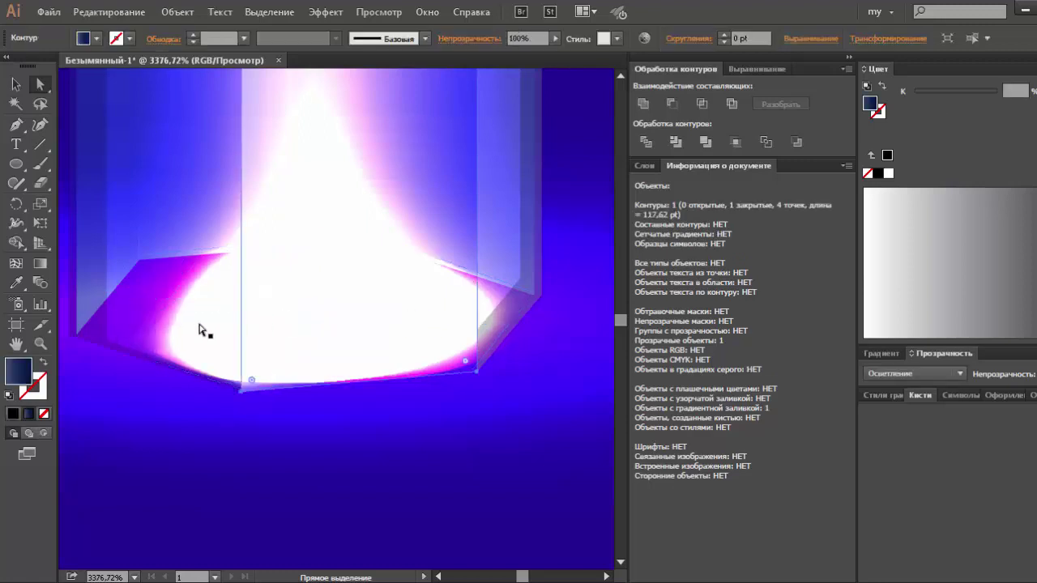
left_click(646, 165)
left_click(678, 187)
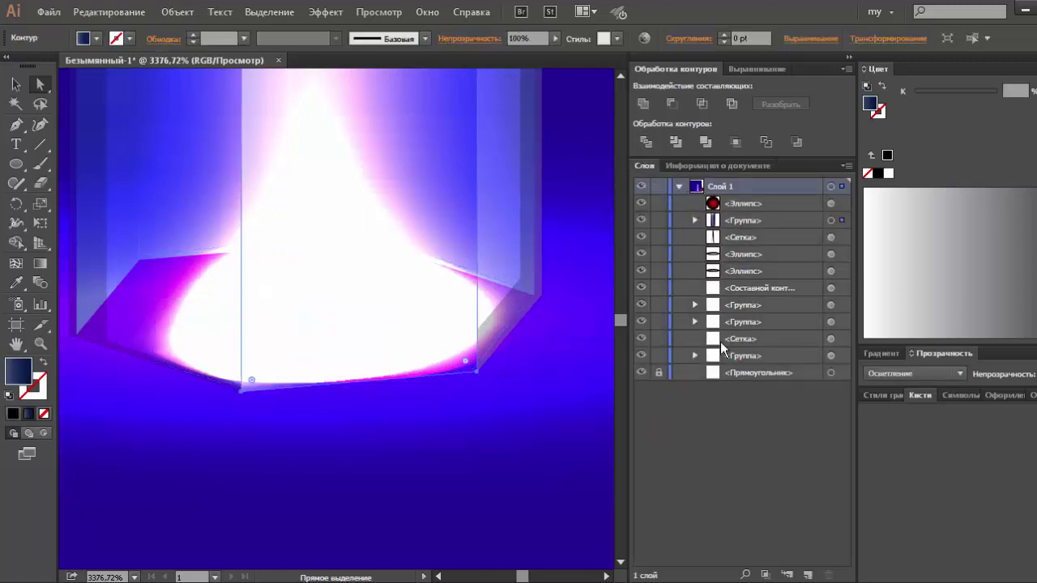
left_click(830, 339)
right_click(532, 306)
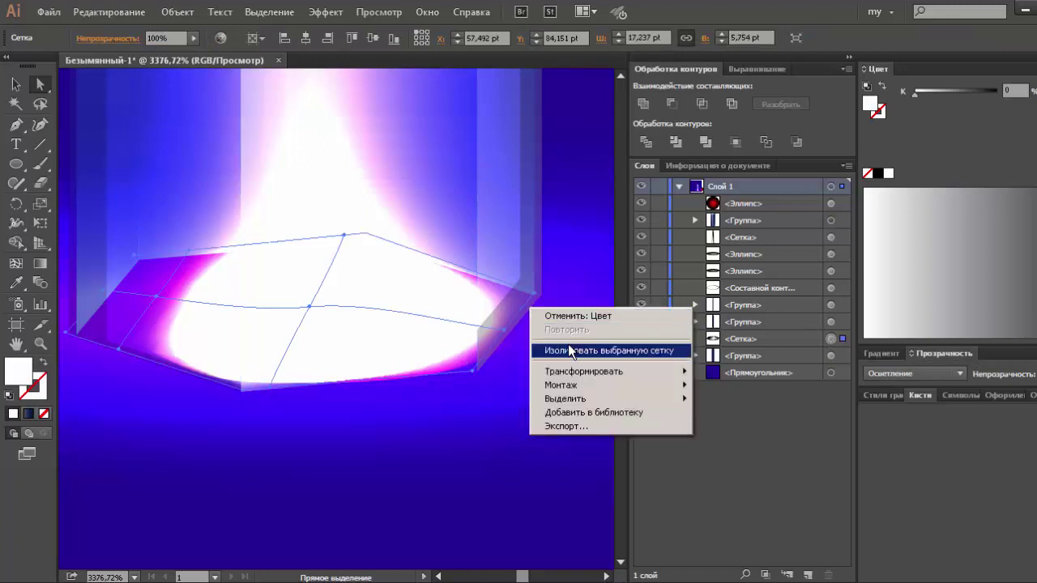
left_click(575, 349)
Step: Add a near-black mesh point on the right and make the centre point light pink
left_click(16, 263)
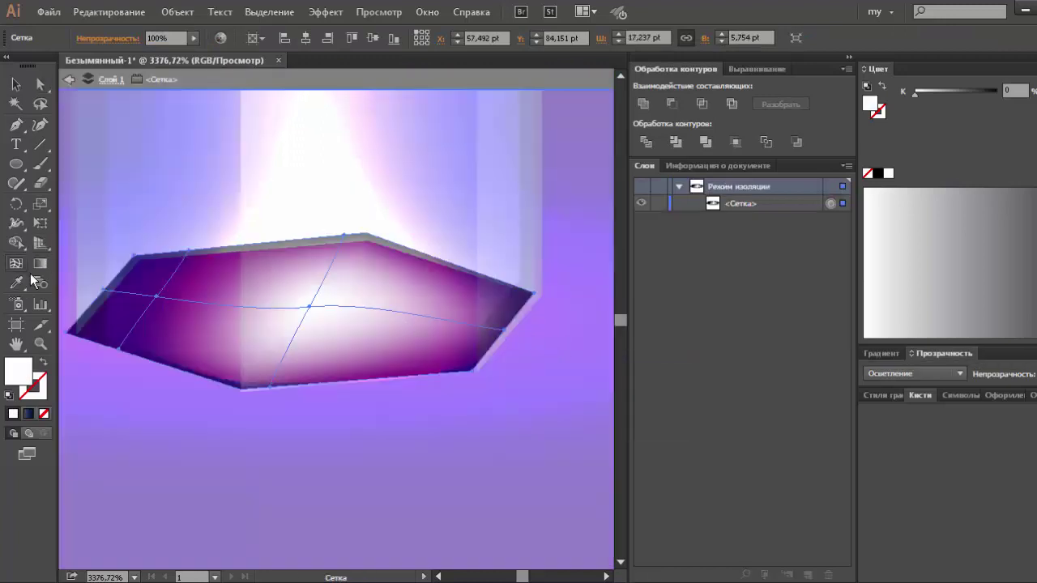
left_click(424, 315)
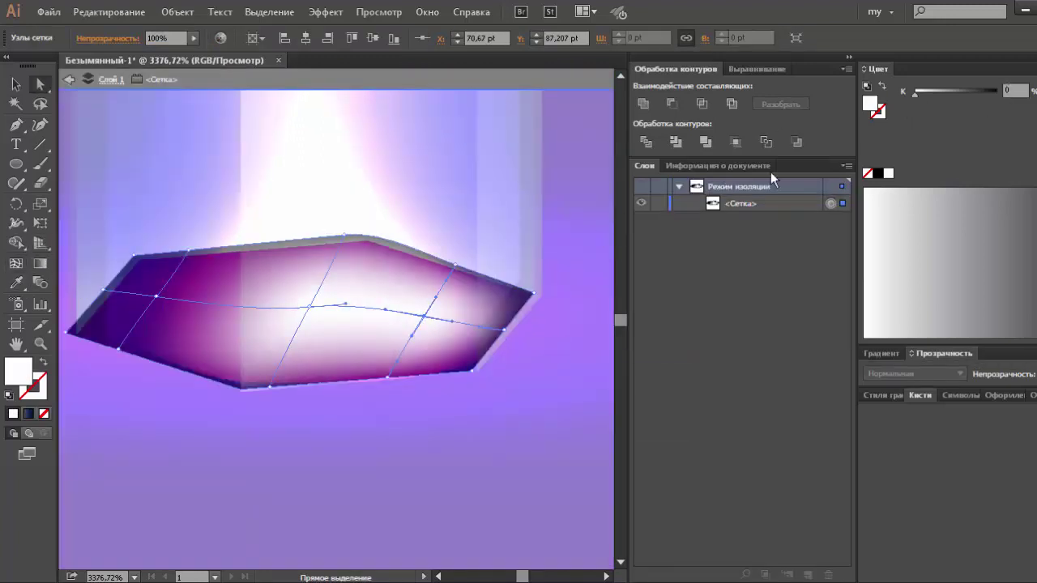
left_click(990, 93)
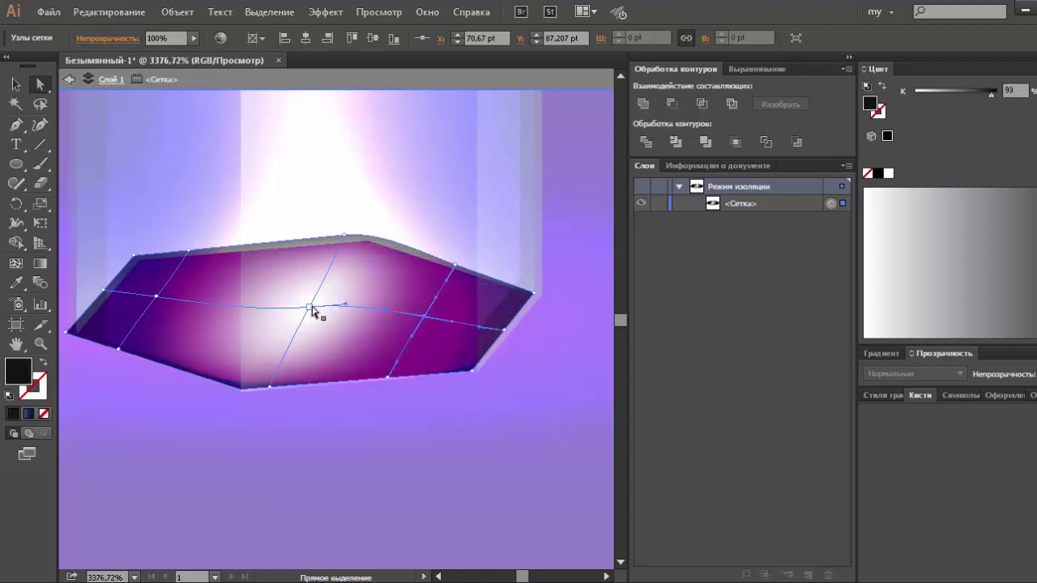
left_click(311, 307)
left_click(1030, 68)
left_click(964, 104)
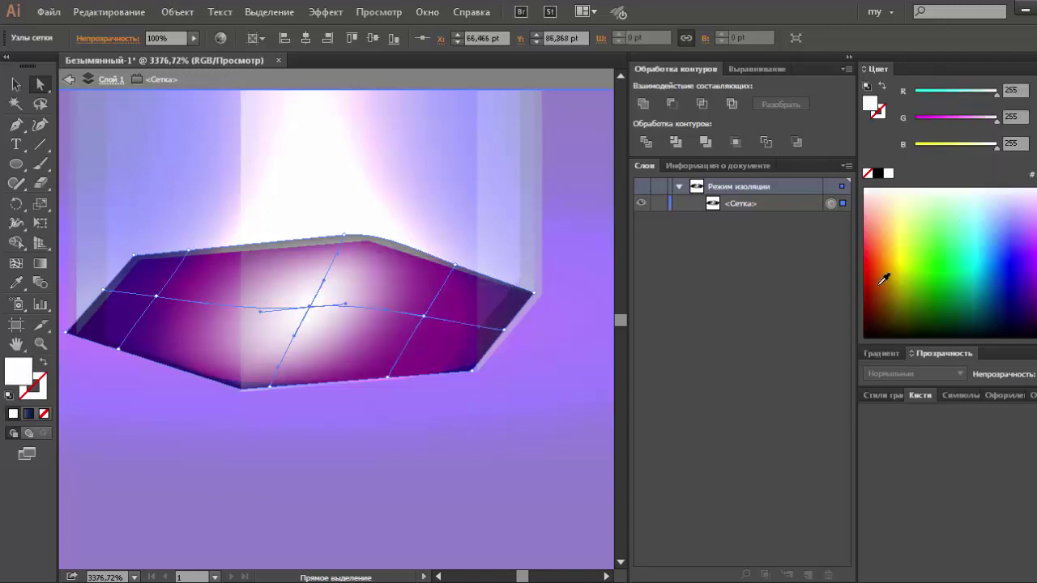
left_click(875, 274)
left_click(872, 213)
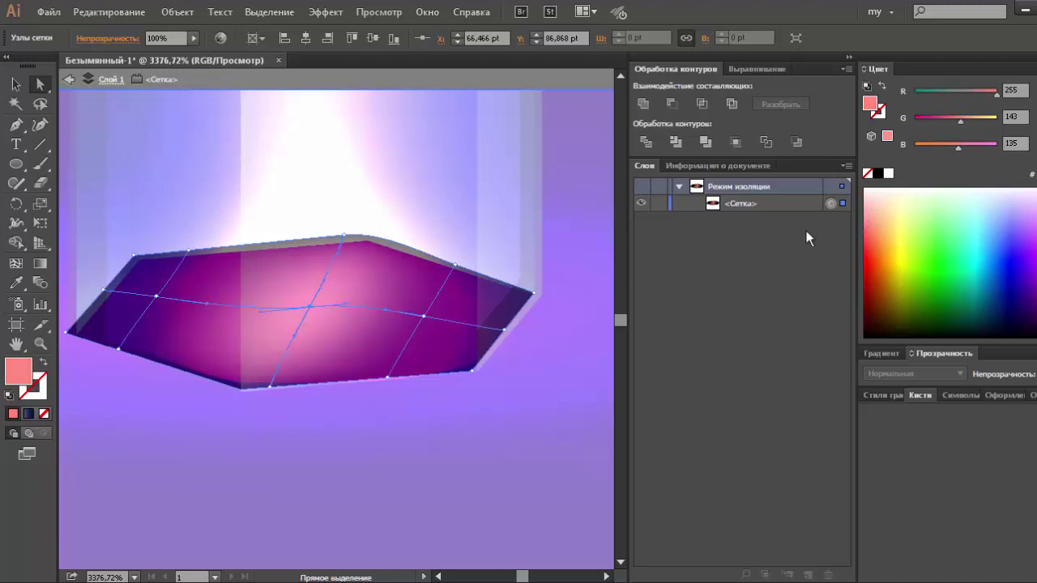
Step: Deselect, fit the artboard in view and exit isolation mode
left_click(557, 405)
key("ctrl+0")
double_click(595, 274)
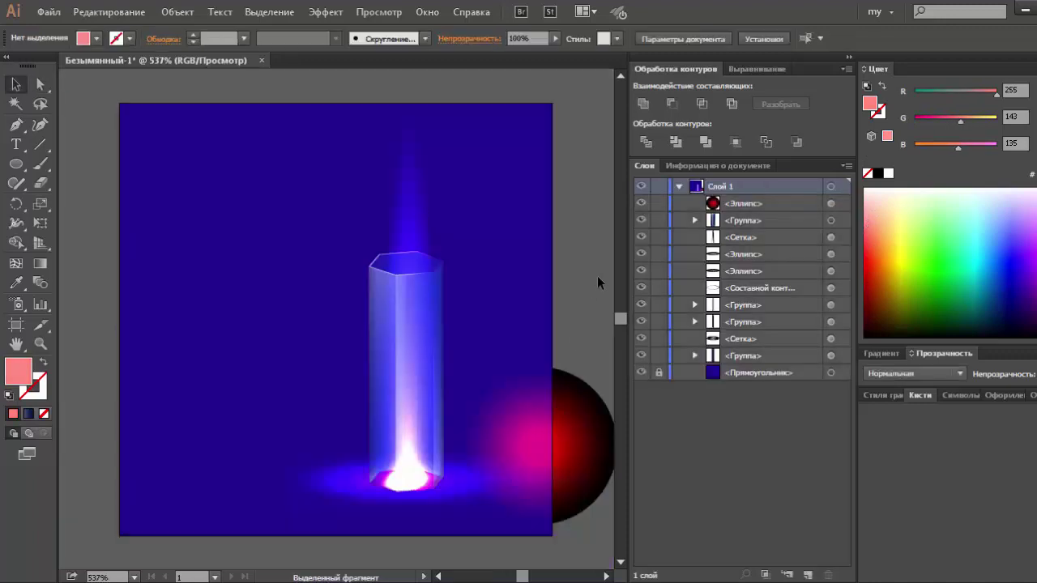
Step: Move the red glow ellipse to the prism's base
left_click_drag(579, 426, 465, 462)
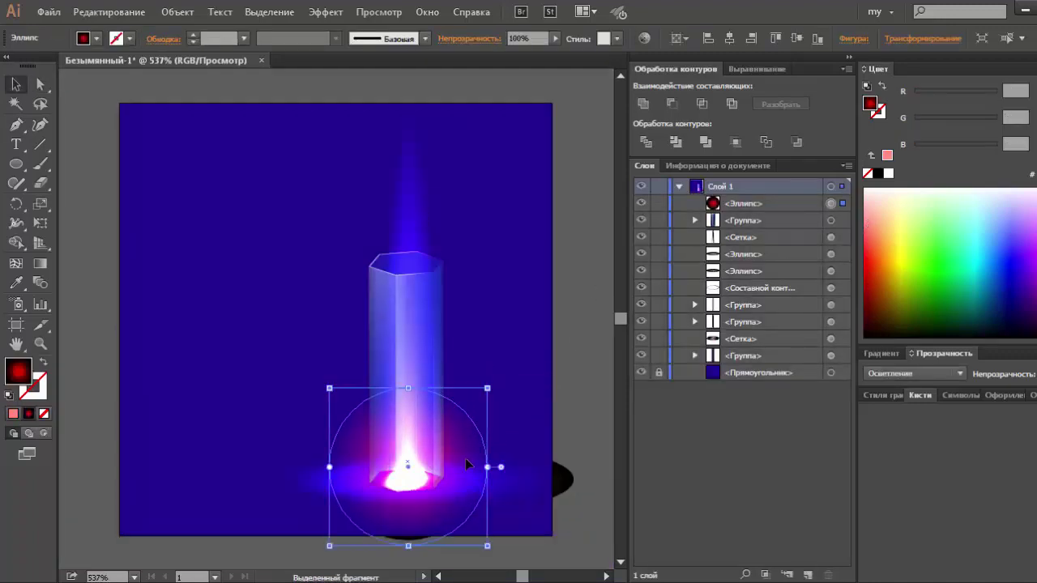
left_click(579, 427)
key("ctrl+minus")
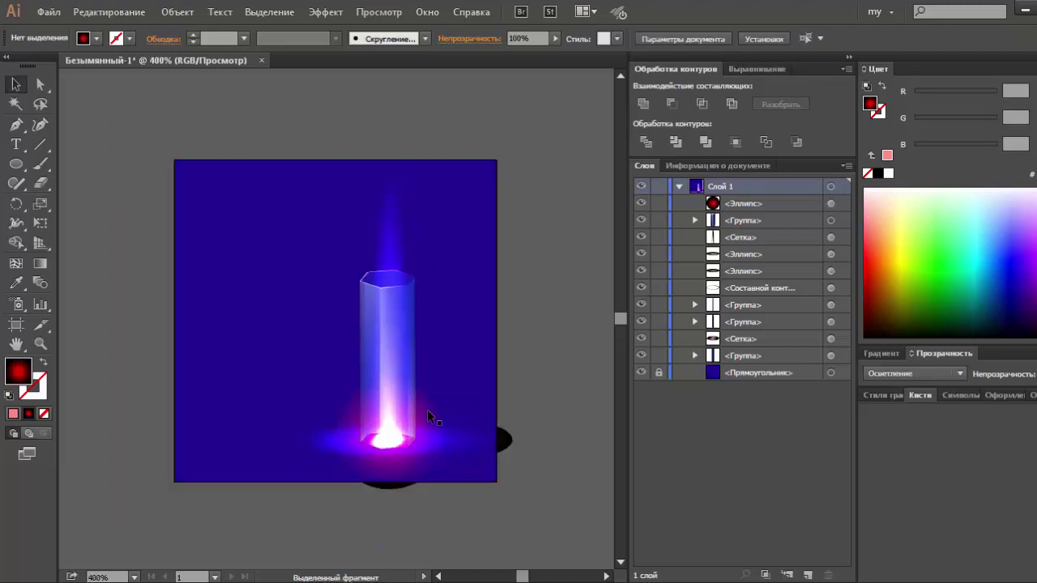
Step: Duplicate the glow ellipse and stretch the copy tall up the prism
left_click(427, 413)
mouse_move(428, 413)
left_mouse_down()
mouse_move(391, 334)
mouse_move(389, 265)
mouse_move(389, 448)
left_mouse_up()
left_click_drag(388, 146, 389, 192)
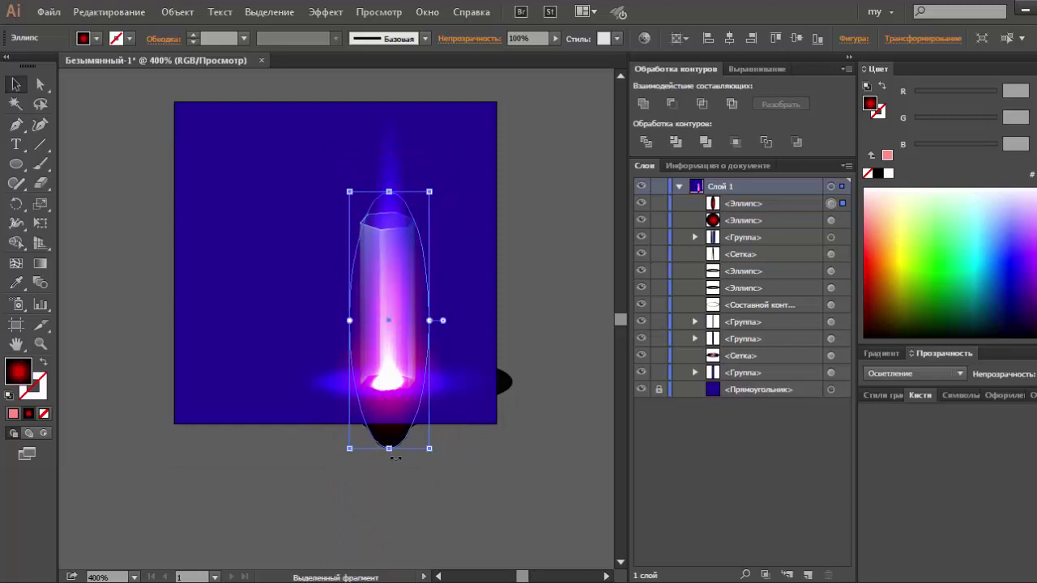
left_click_drag(395, 459, 389, 429)
left_click(548, 306)
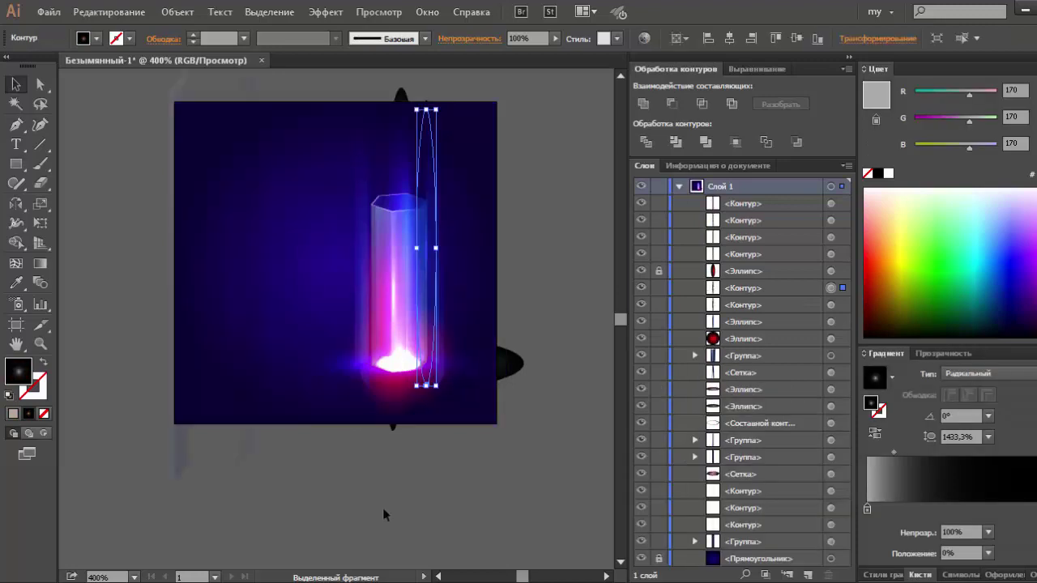
Step: Copy a thin light streak to the prism's left and move its gradient midpoint to 31,43%
left_click(508, 228)
left_click_drag(426, 269, 377, 261)
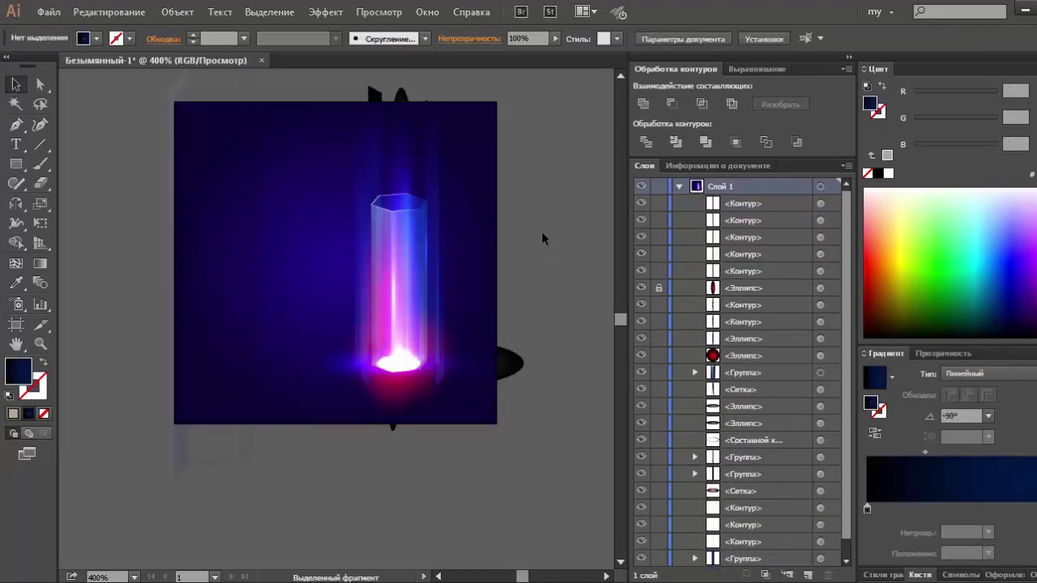
key("ctrl+z")
key("ctrl+z")
left_click_drag(394, 311, 373, 286)
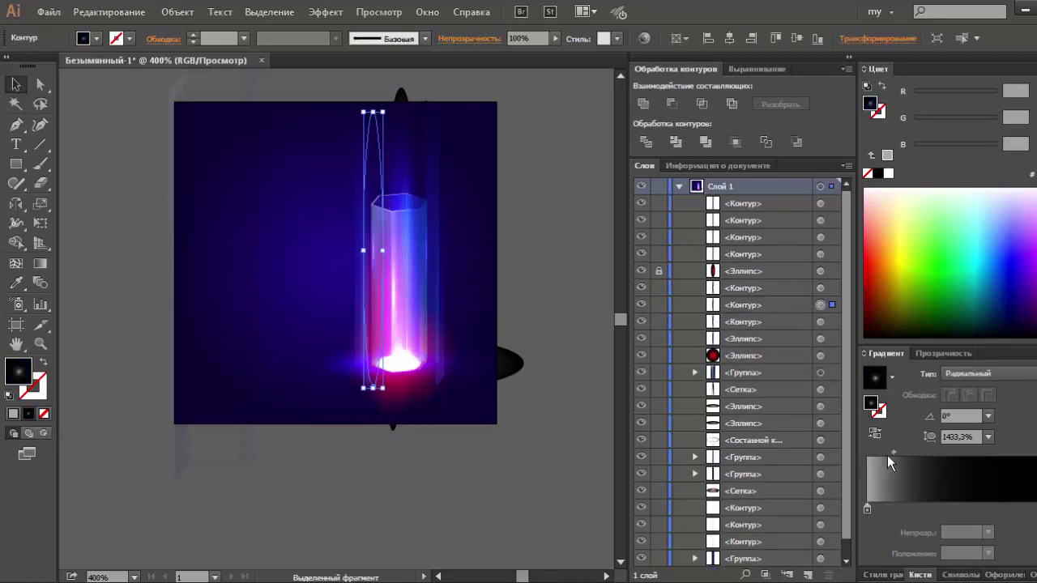
left_click_drag(894, 452, 931, 450)
left_click(573, 293)
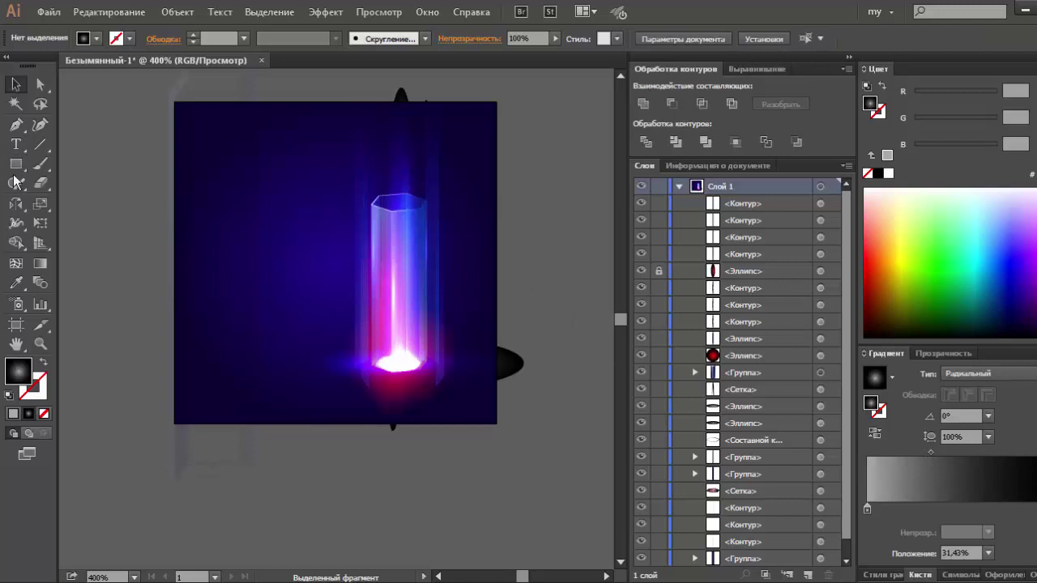
Step: Marquee-select all the glow objects around the prism and group them
left_click_drag(300, 198, 522, 392)
key("ctrl+g")
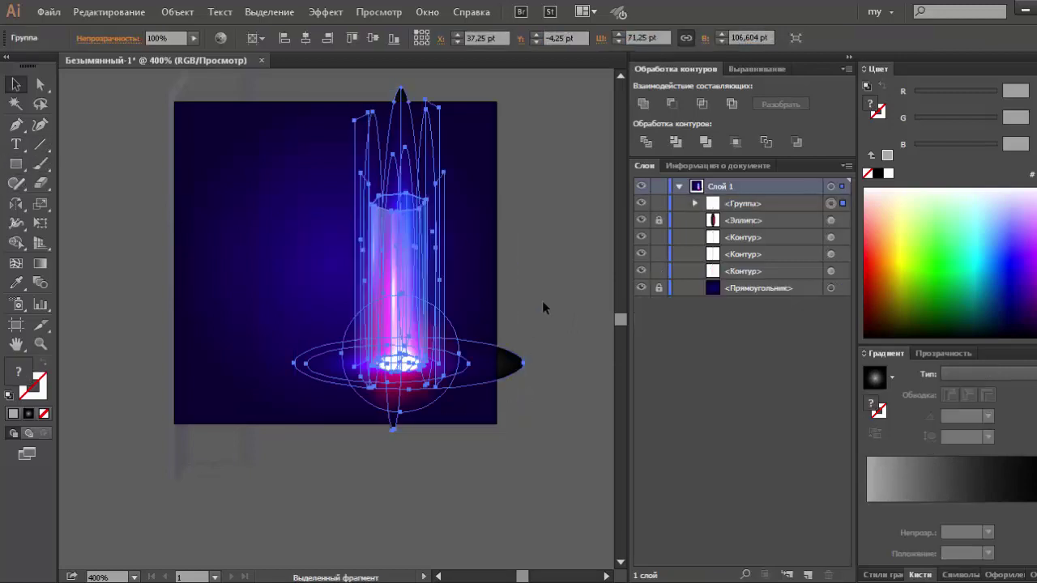
left_click(543, 307)
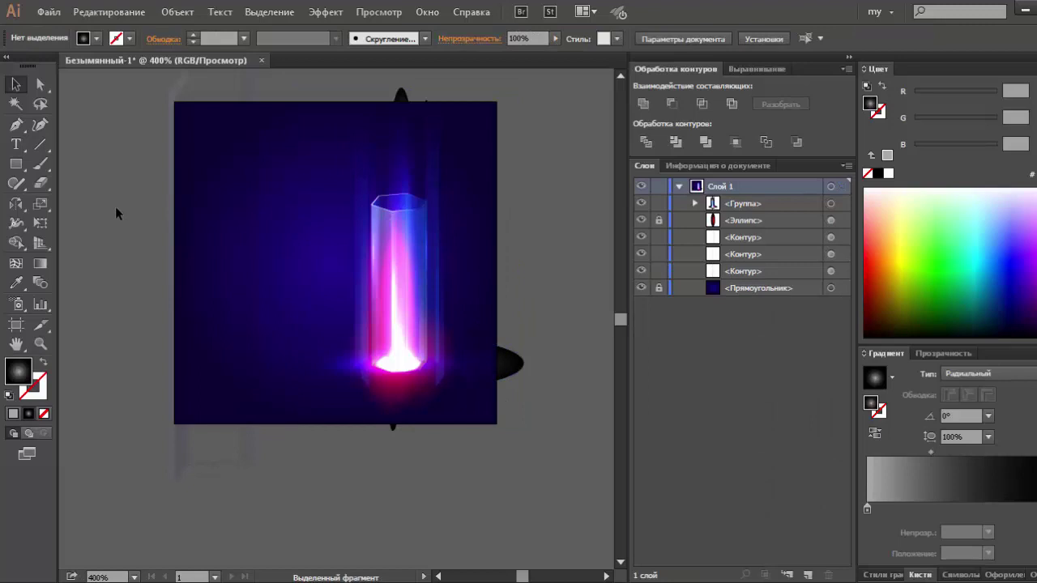
Step: Draw a new radial-gradient ellipse and make its dark gradient stop white
left_click(18, 186)
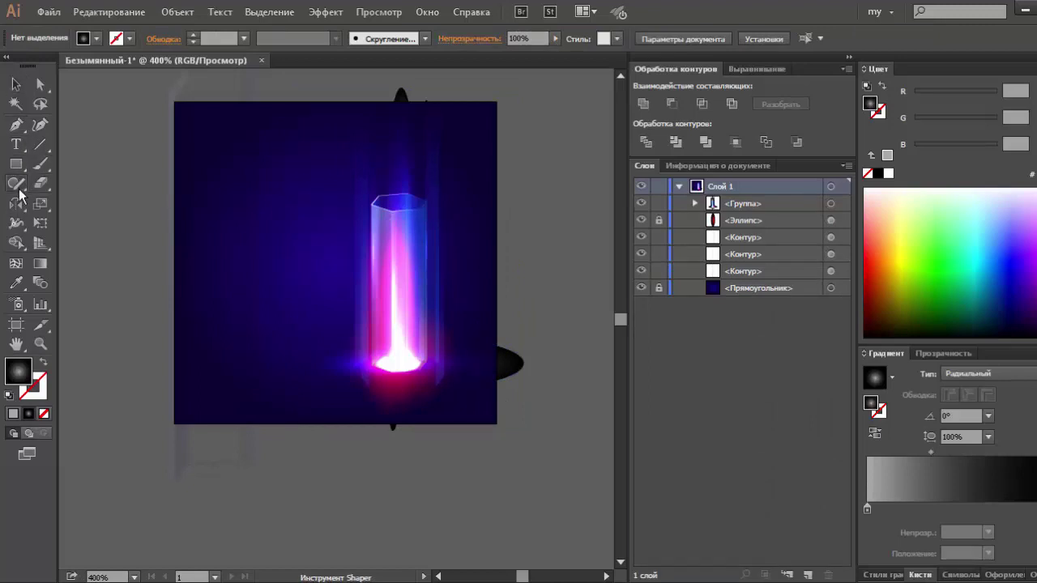
left_click_drag(19, 195, 81, 201)
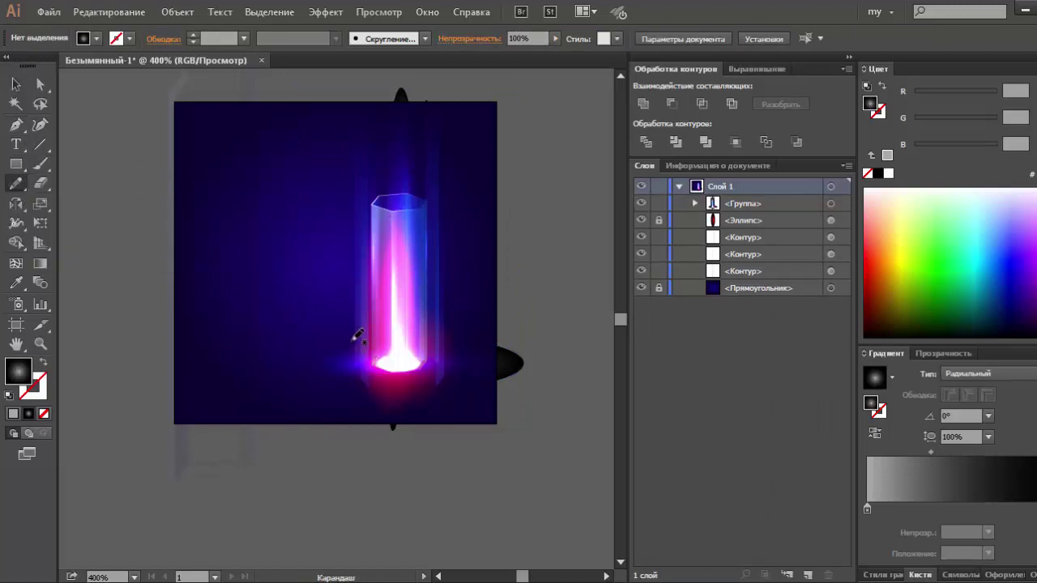
mouse_move(16, 164)
left_mouse_down()
mouse_move(81, 184)
mouse_move(246, 350)
left_mouse_up()
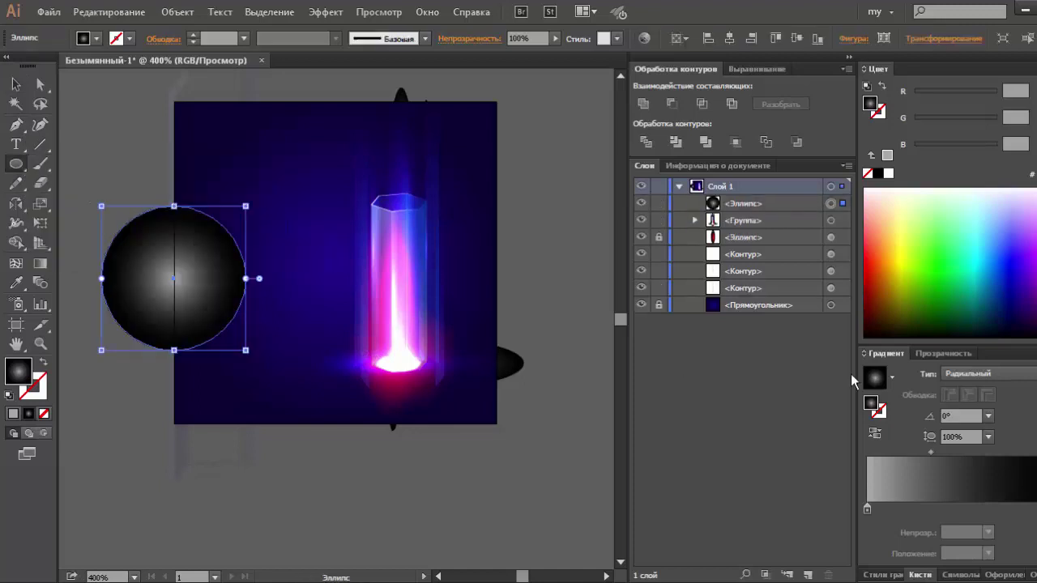
left_click(1030, 508)
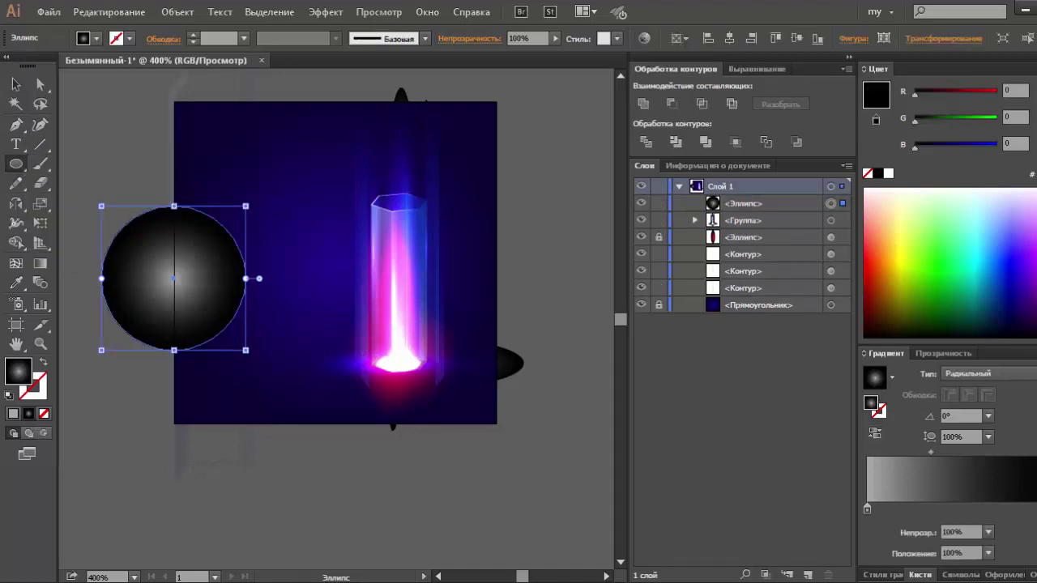
left_click(888, 176)
Step: Set the ellipse's blend mode to Multiply (Умножение)
left_click(943, 353)
left_click(899, 374)
left_click(891, 165)
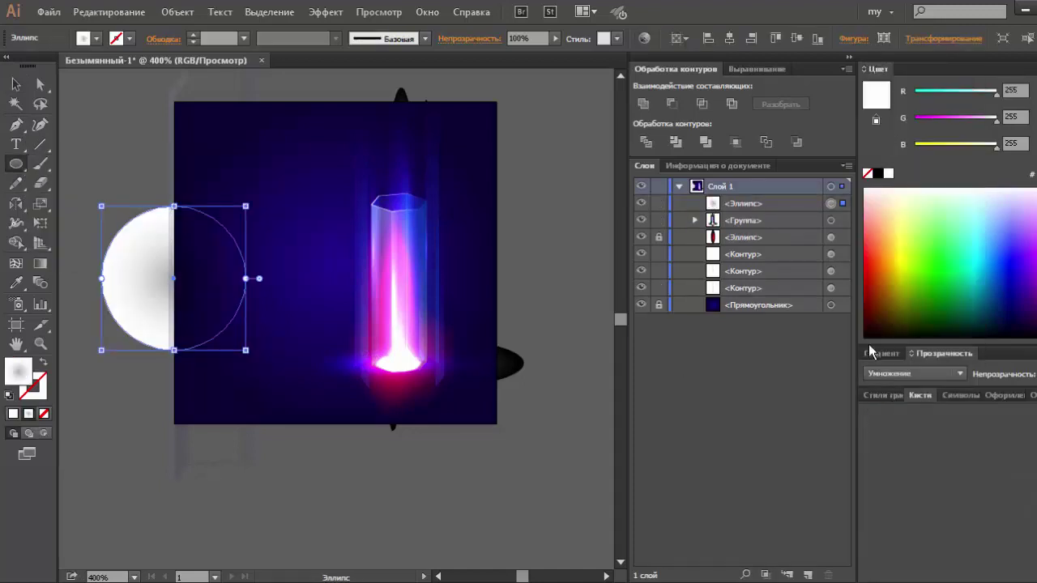
left_click(885, 353)
Step: Flatten the ellipse at the crystal base and stack it just above the background
key("v")
mouse_move(174, 206)
left_mouse_down()
mouse_move(174, 316)
mouse_move(438, 372)
left_mouse_up()
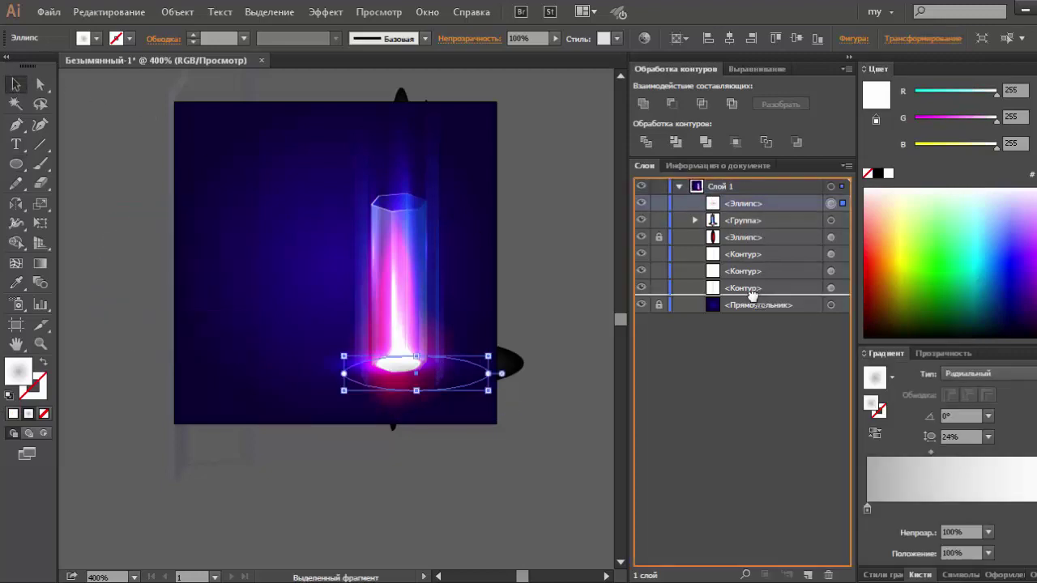
left_click_drag(765, 205, 753, 297)
left_click(503, 371)
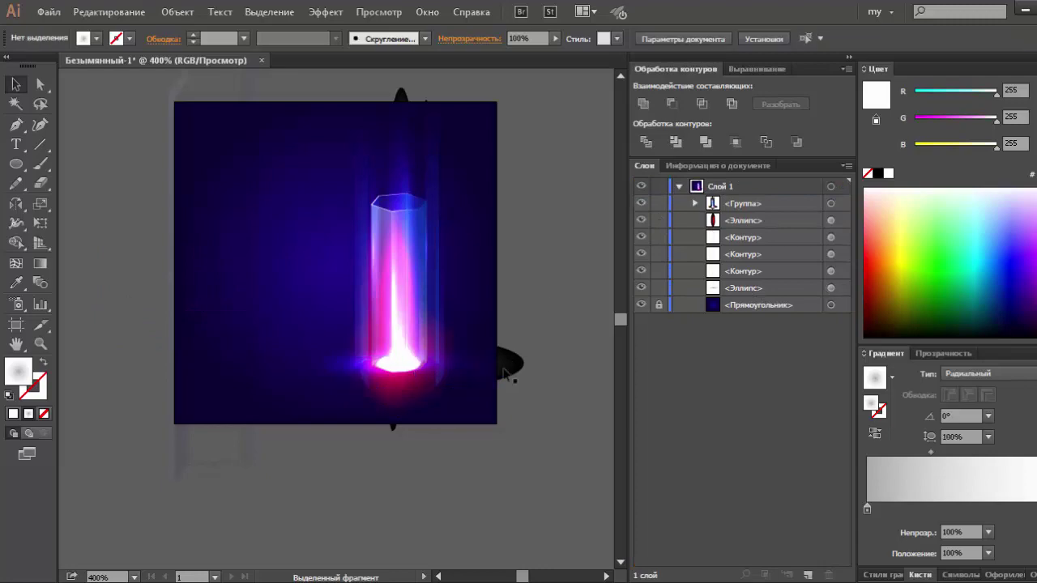
left_click(828, 288)
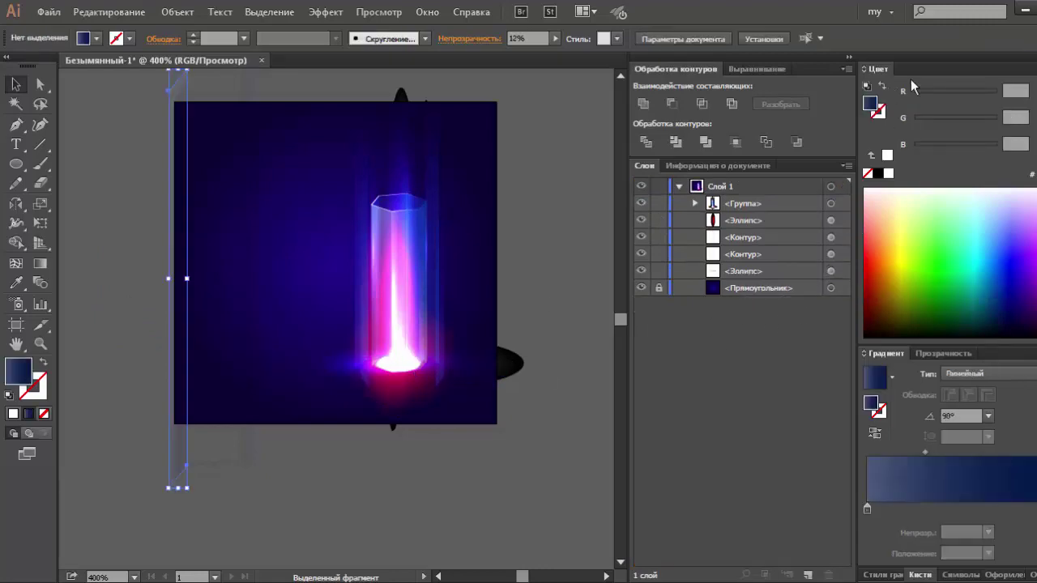